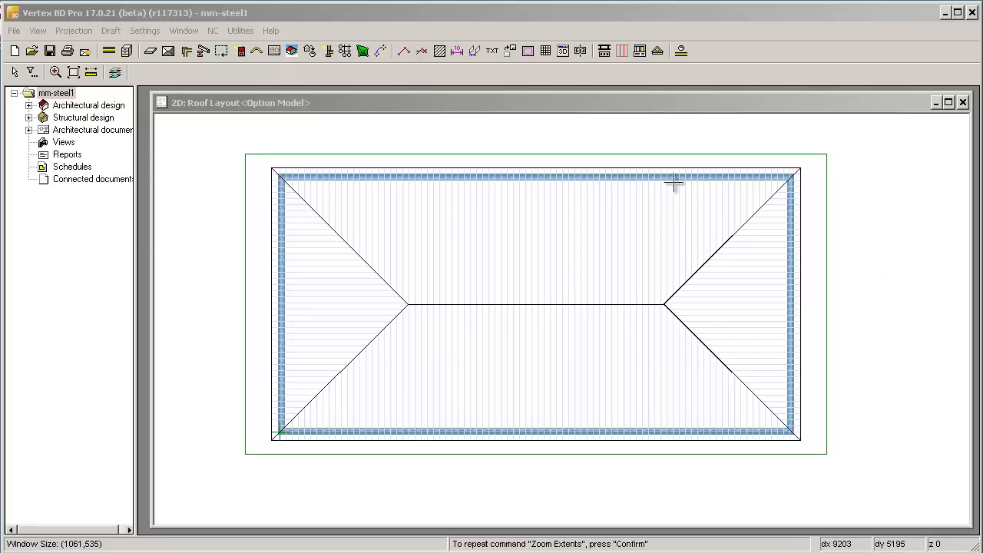
- Start adding common trusses with thickness 80, label type CAB and spacing 600, keeping the standard shape
left_click(657, 50)
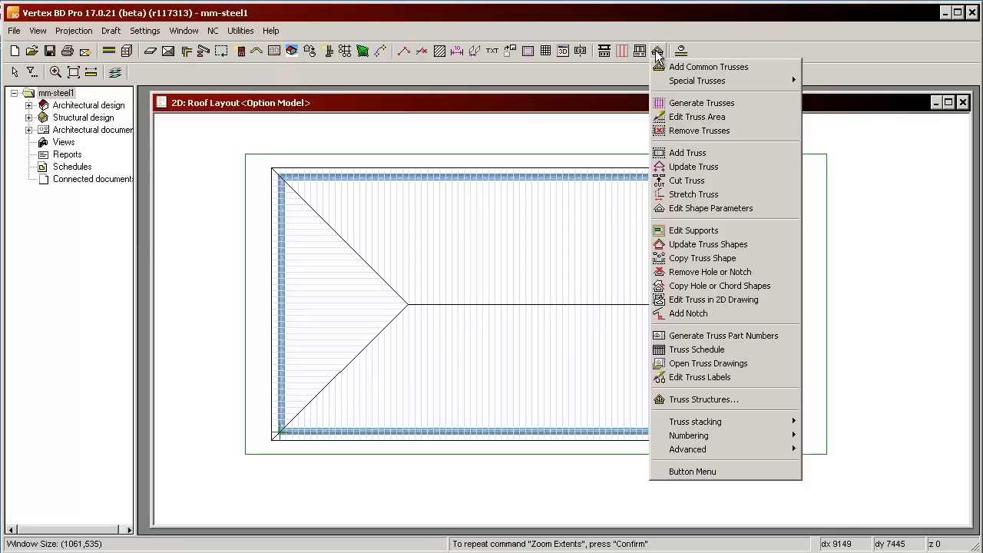
left_click(690, 70)
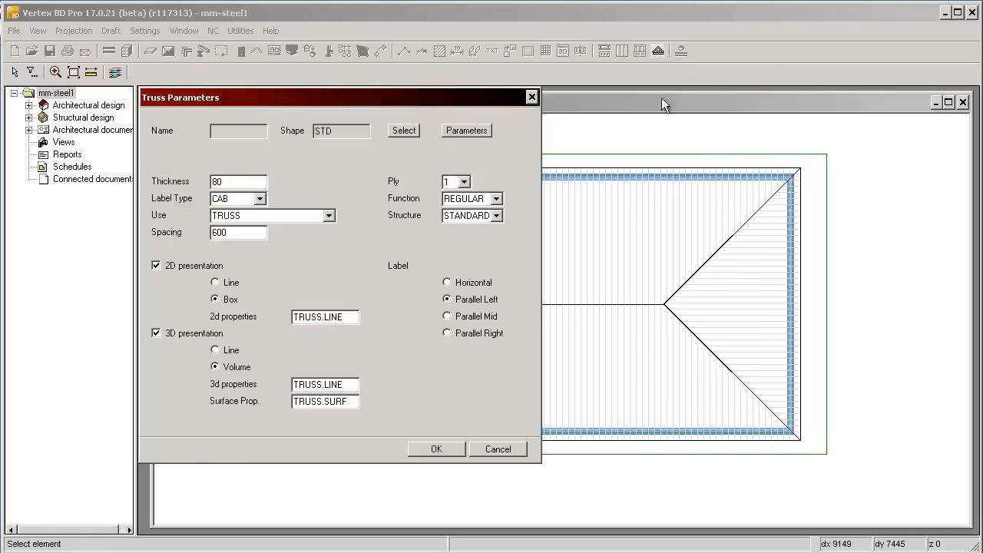
double_click(237, 182)
double_click(236, 198)
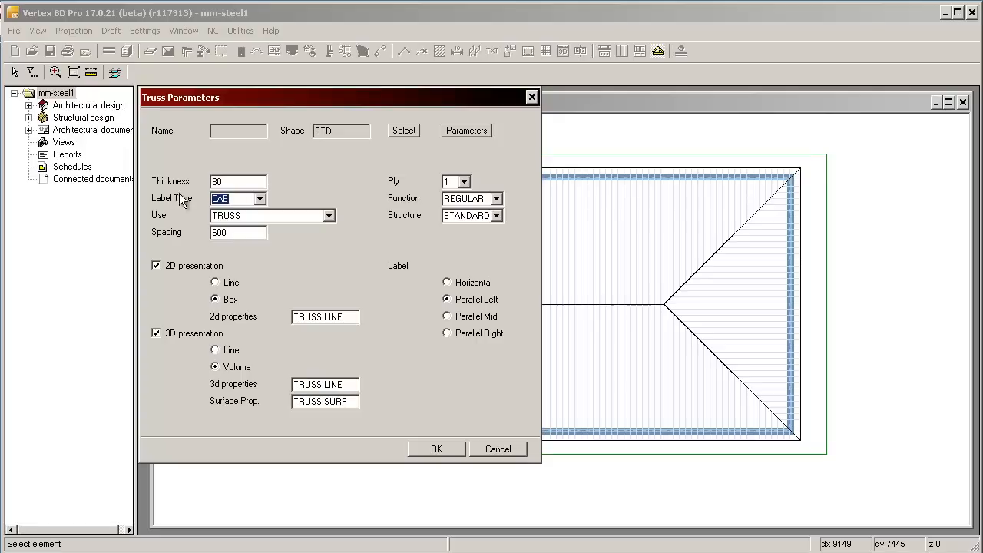
left_click(240, 232)
left_click(436, 449)
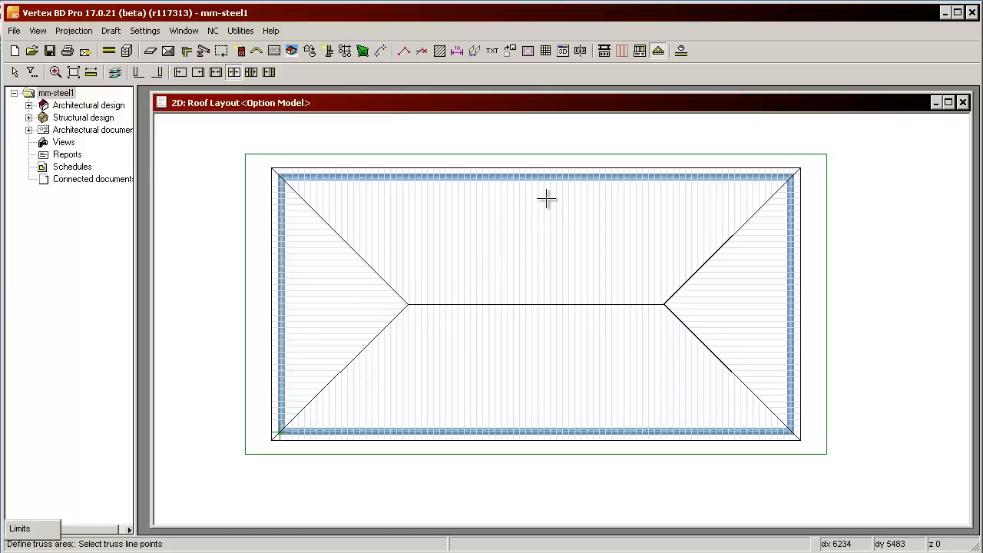
- Set the truss origin at the midpoint of the upper eave, and define the truss line between the upper wall's outer frame corners
left_click(235, 73)
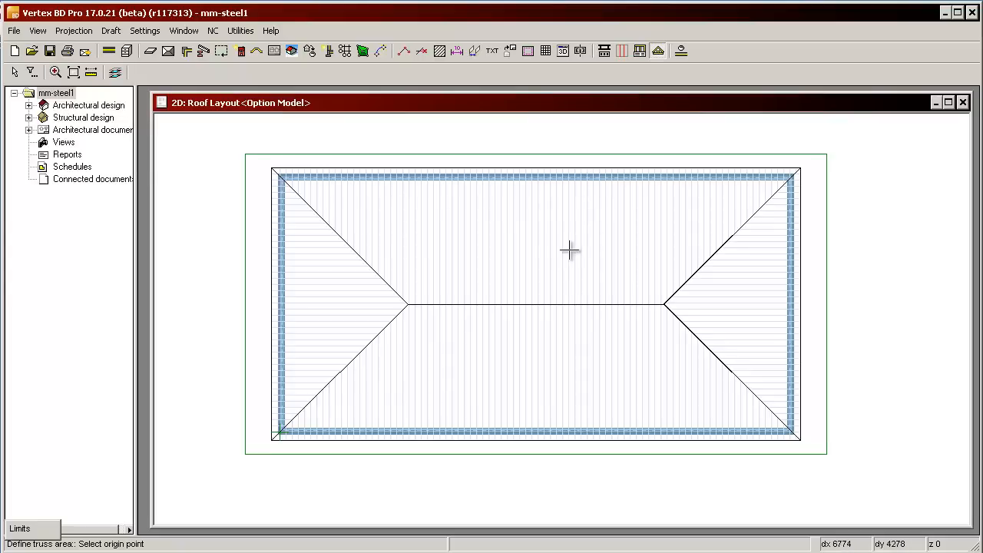
left_click(536, 168)
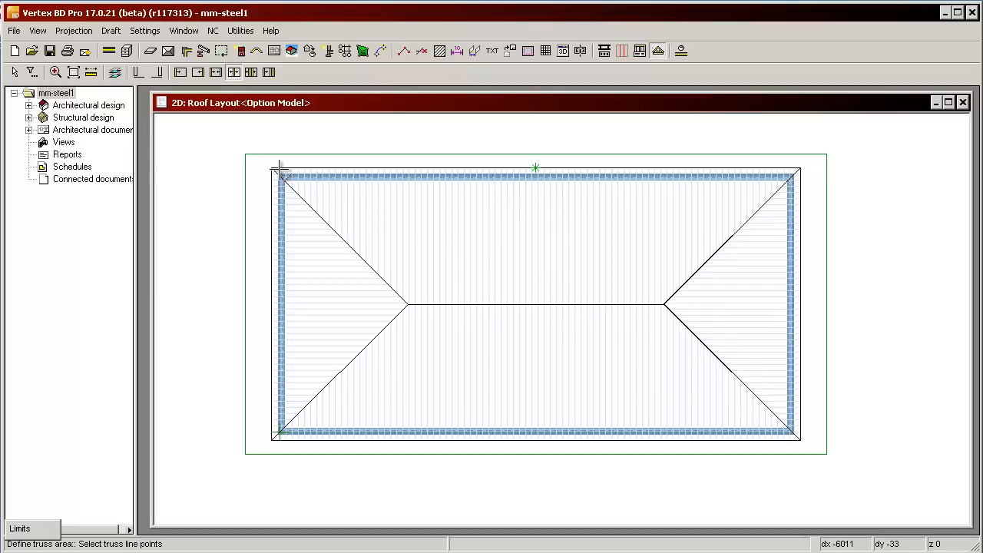
scroll(278, 169, "up", 3)
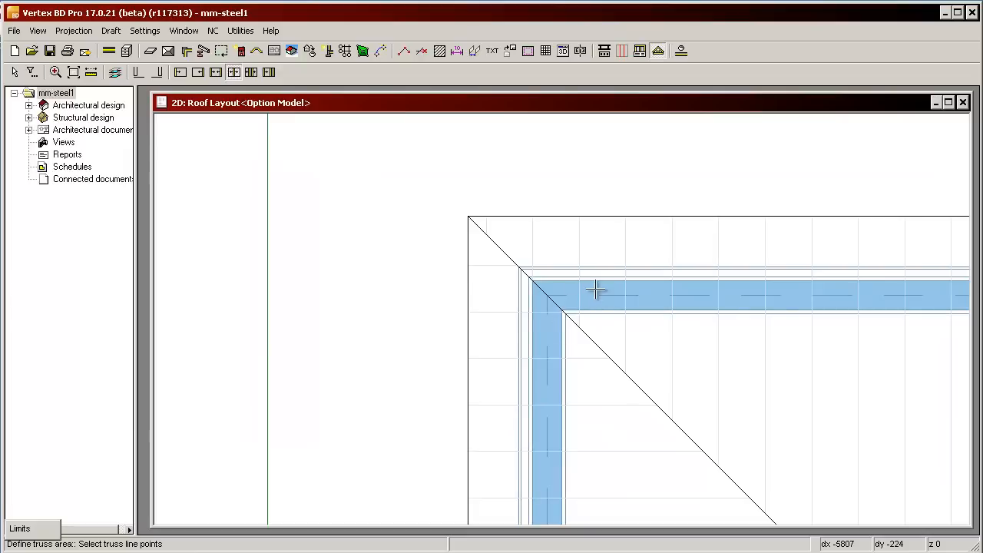
left_click(532, 282)
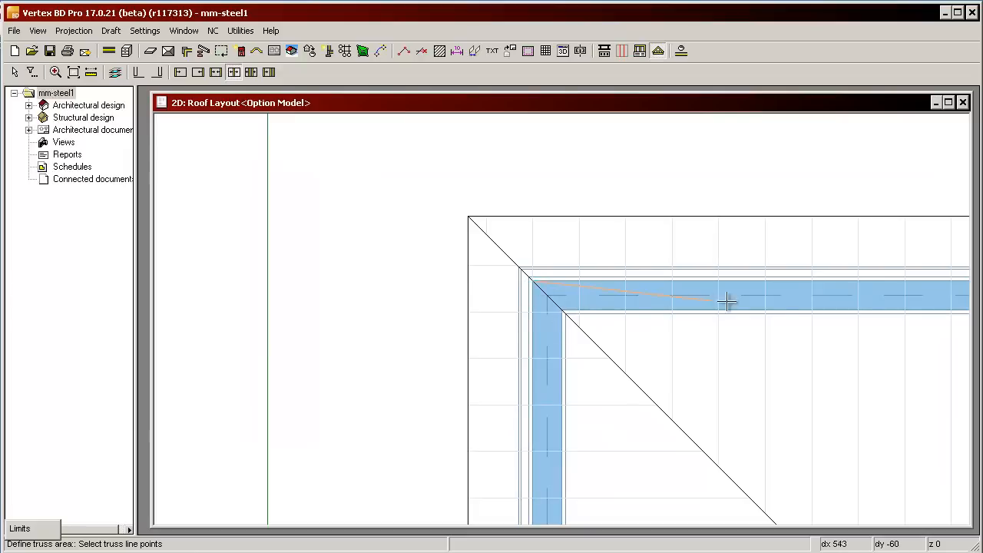
scroll(566, 320, "down", 3)
scroll(603, 318, "down", 3)
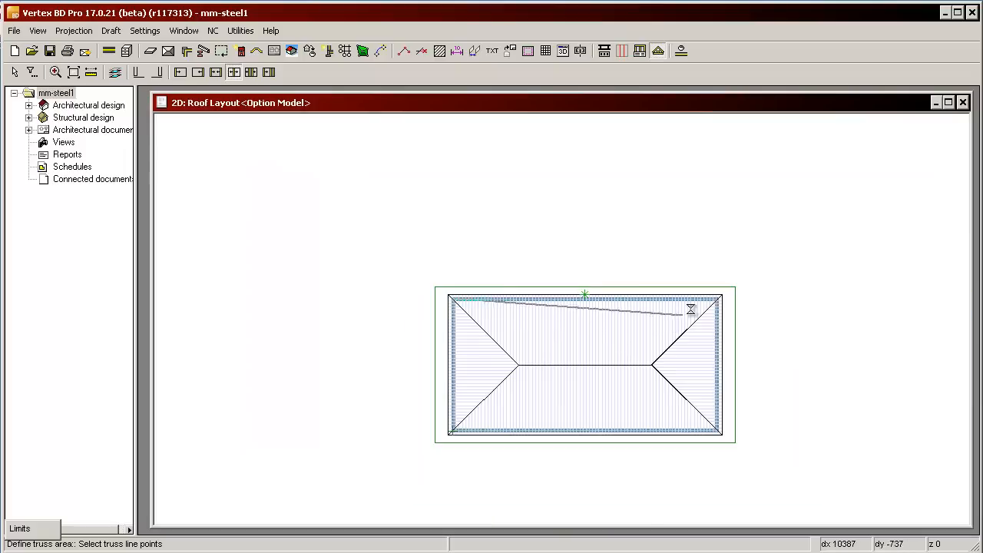
scroll(686, 310, "up", 3)
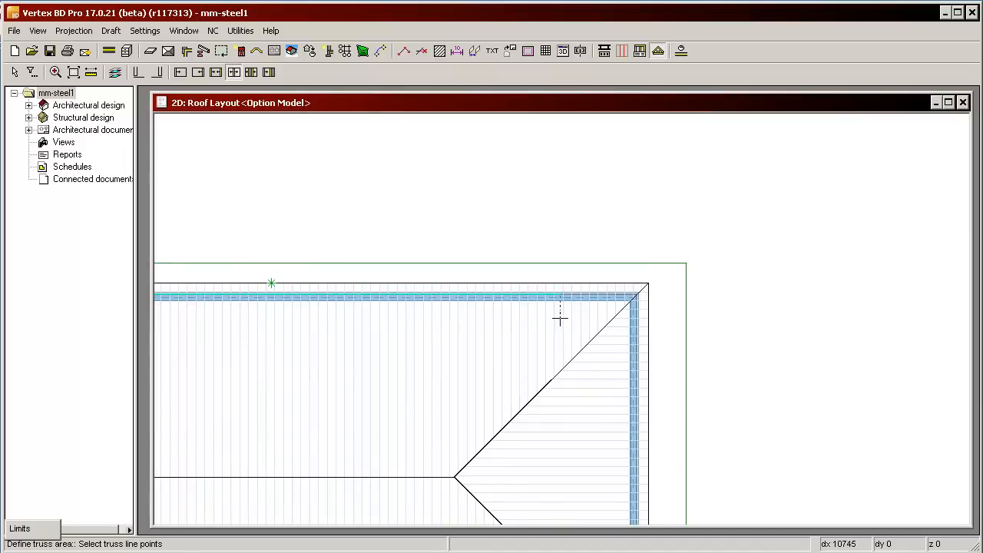
scroll(645, 296, "up", 3)
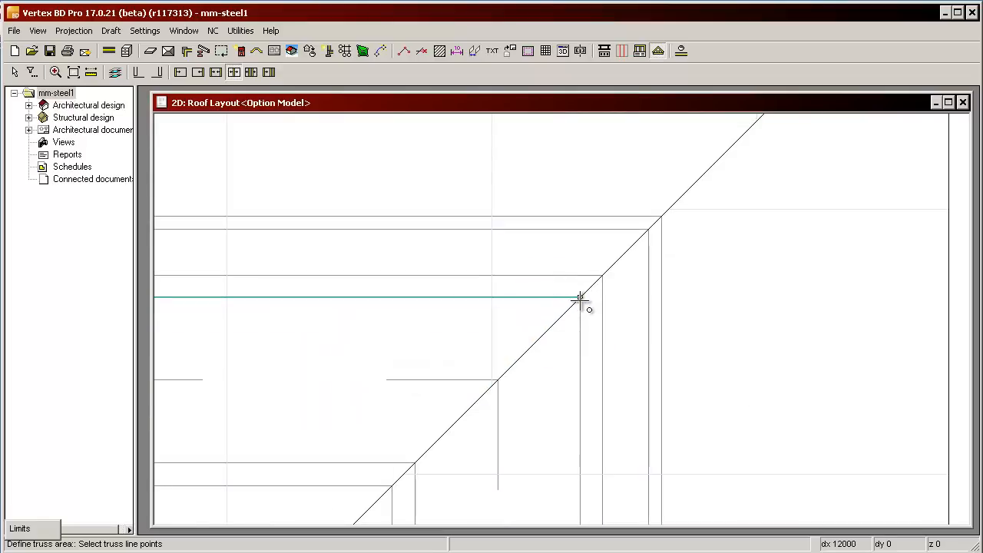
left_click(581, 296)
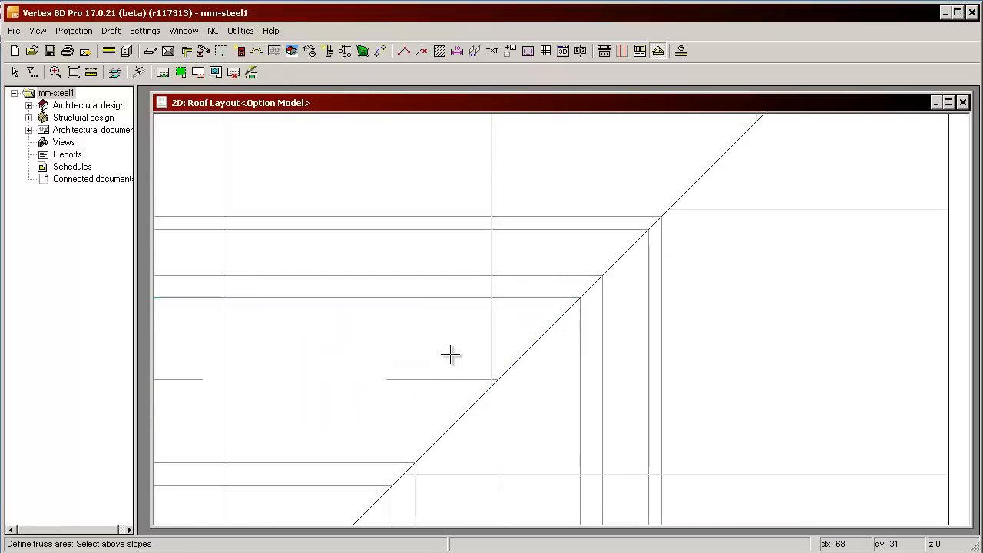
- Select all four hip roof slopes as the above slopes of the truss area and accept the selection
scroll(554, 327, "down", 4)
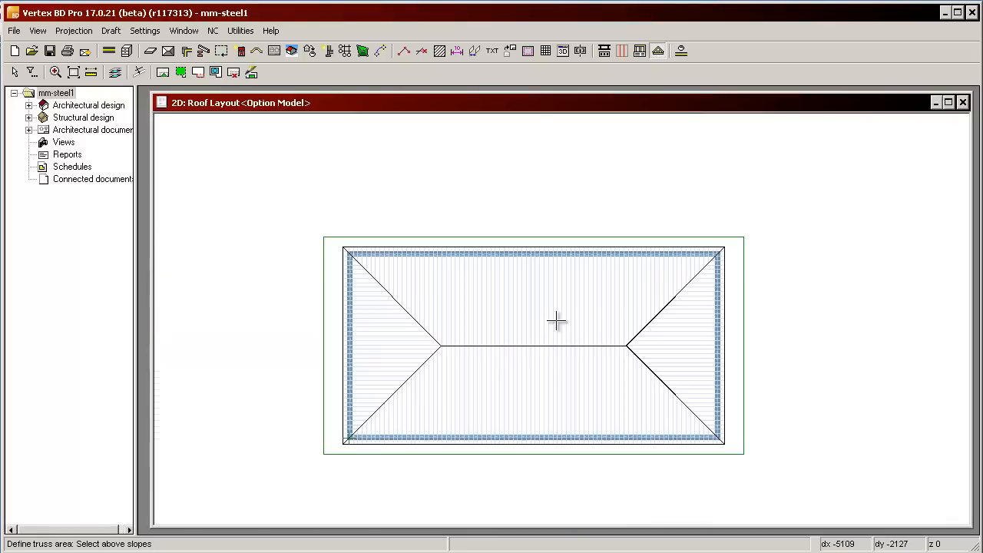
scroll(548, 325, "up", 1)
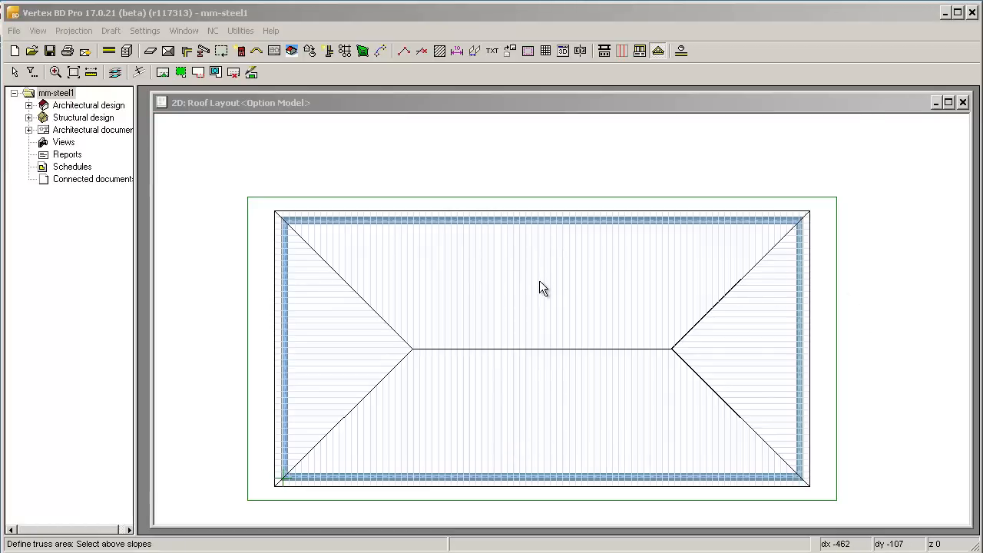
left_click(539, 284)
left_click(735, 362)
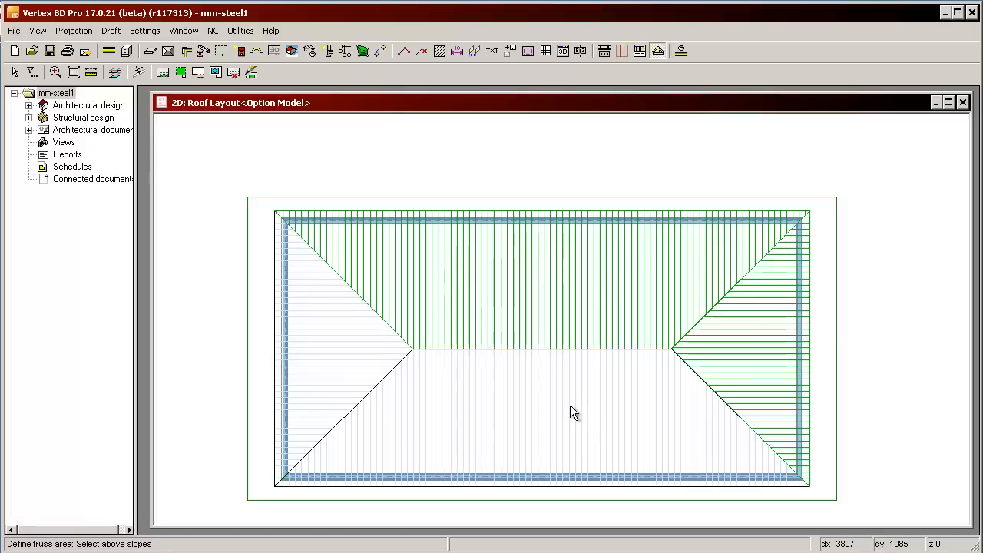
left_click(569, 407)
left_click(358, 347)
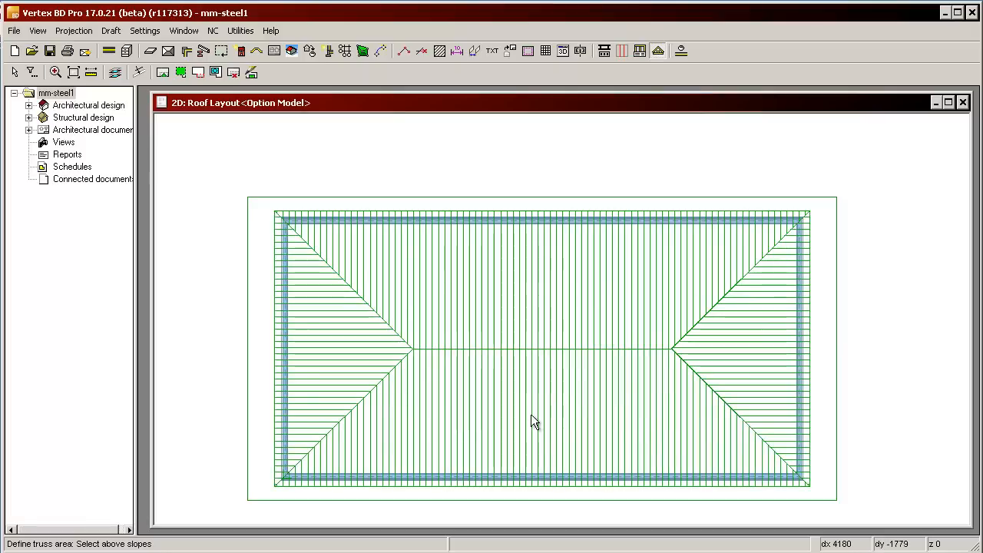
left_click(534, 318)
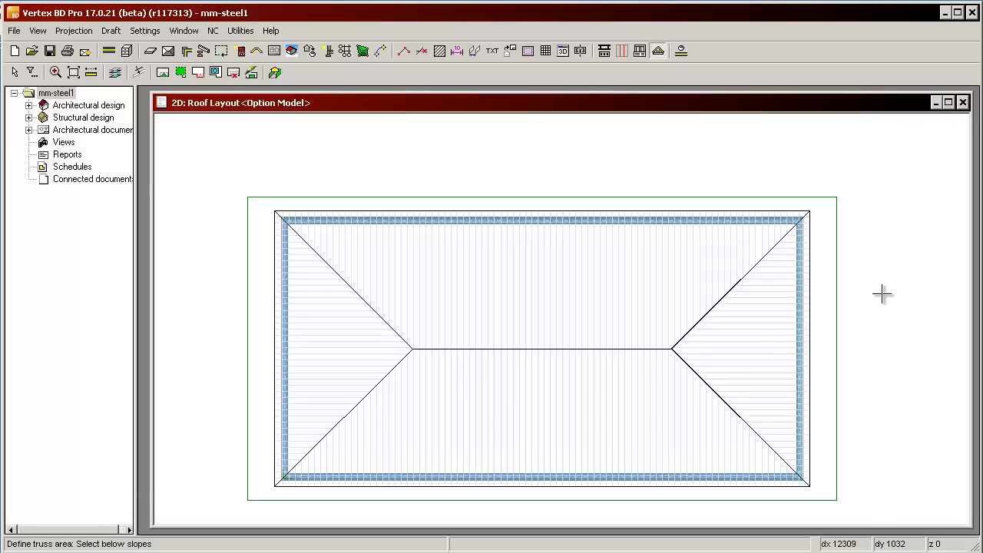
- Define a limiting plane for the below slopes, taking its plate height from the long front wall in the 3D window
key("ctrl+Tab")
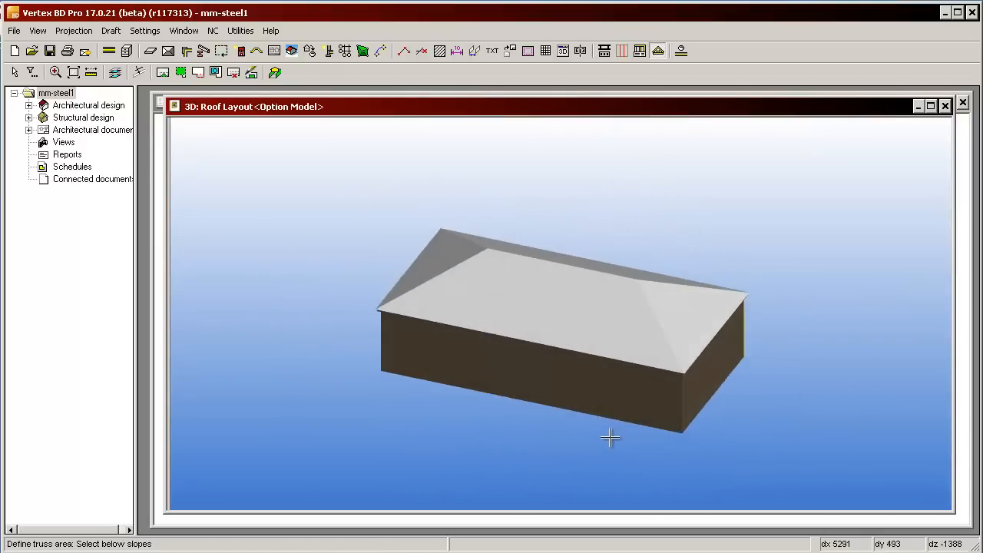
key("ctrl+Tab")
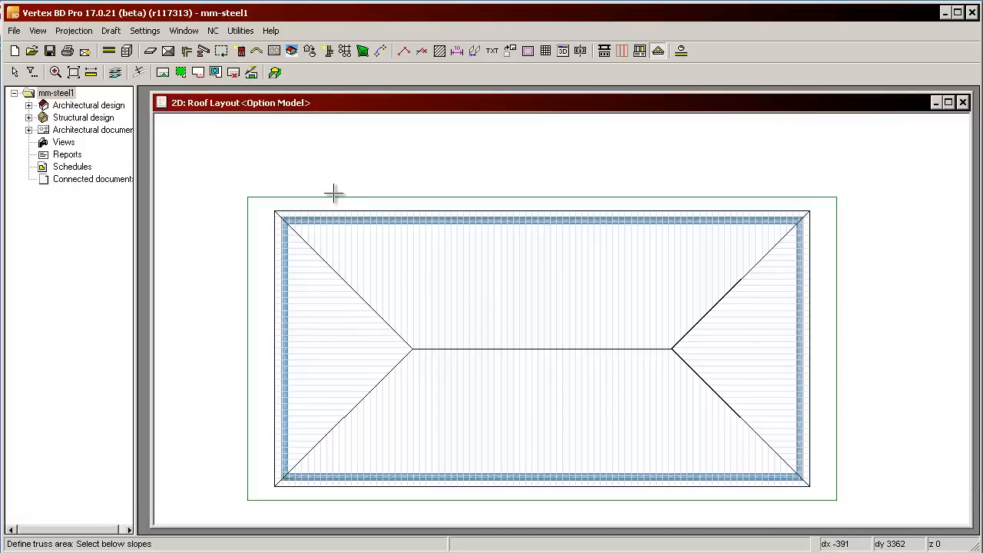
left_click(192, 72)
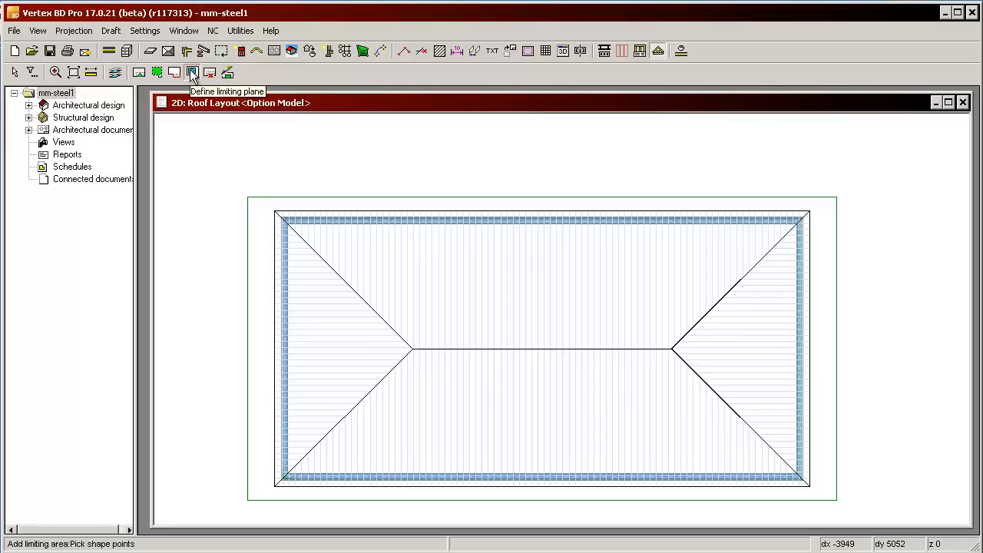
left_click(190, 73)
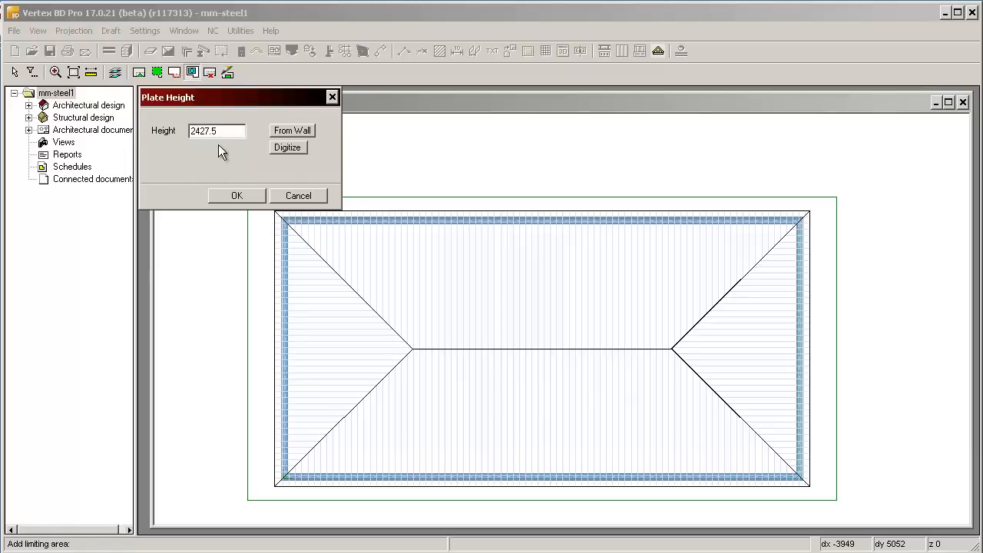
left_click(305, 131)
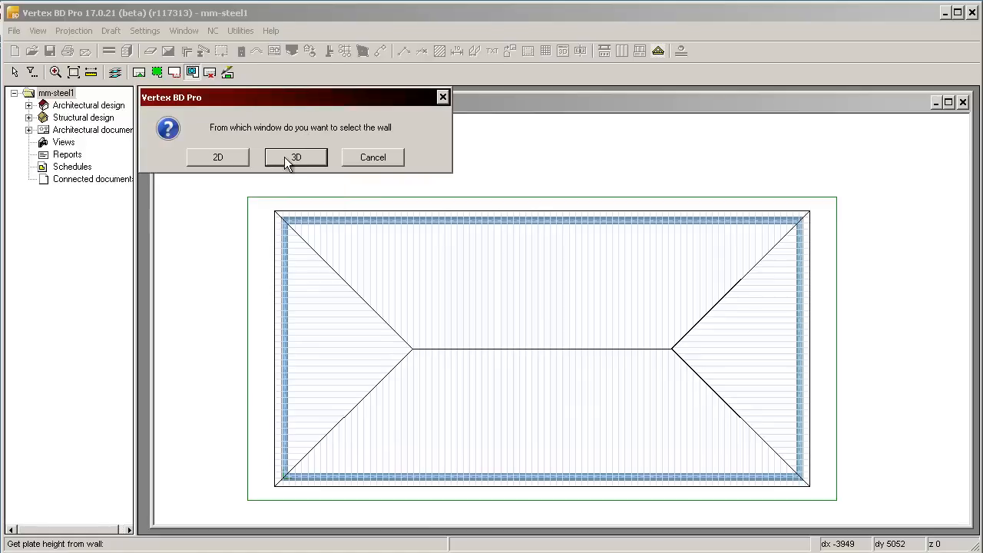
left_click(288, 159)
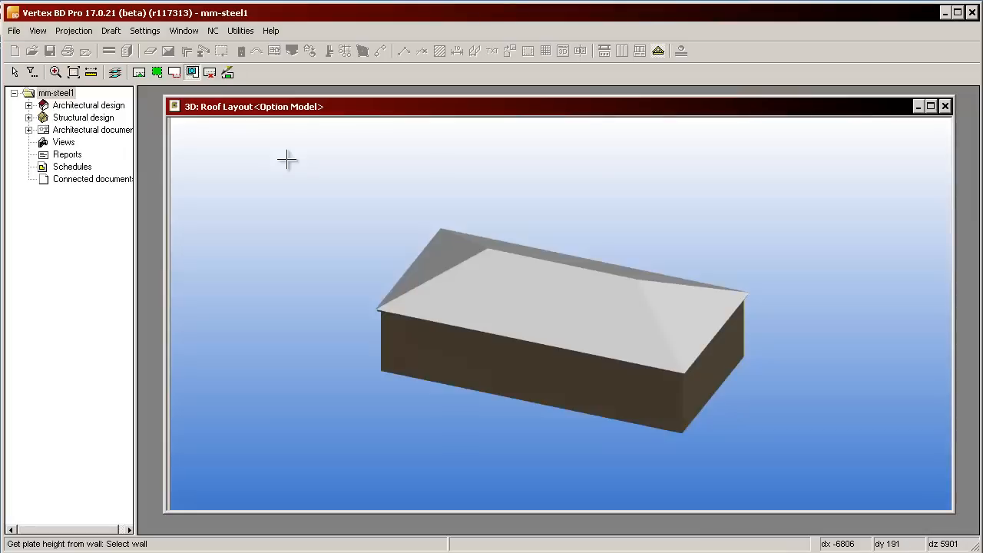
left_click(550, 375)
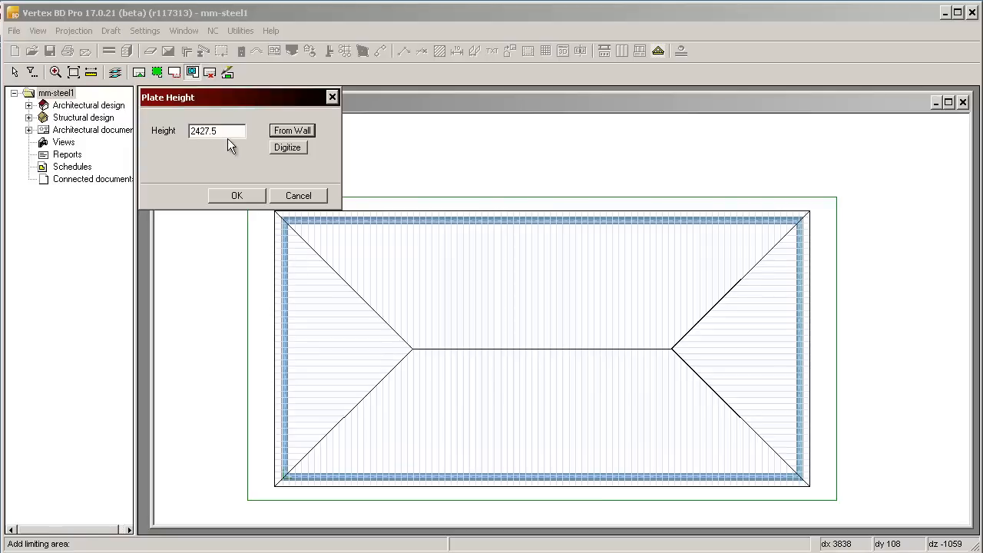
left_click(236, 197)
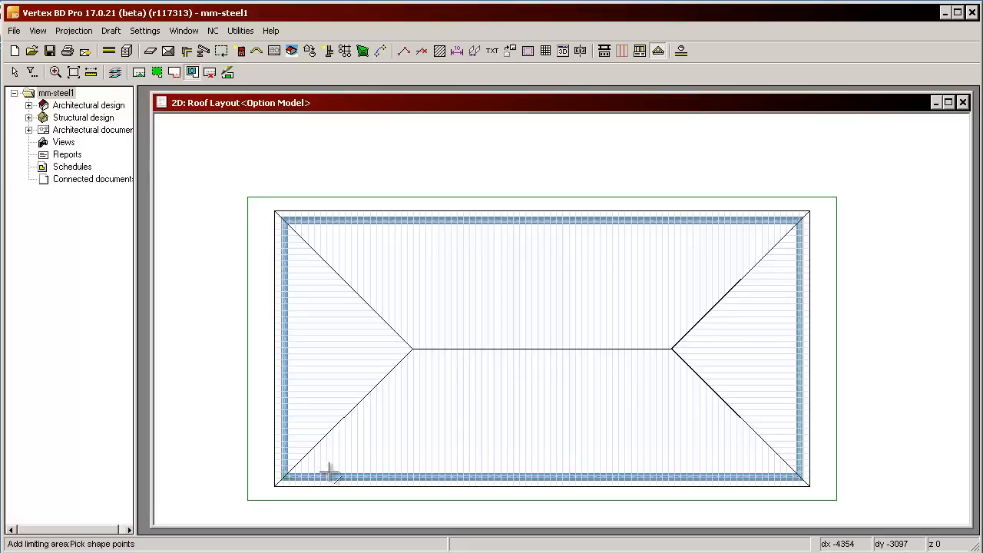
- Outline the rectangular limiting area between the lower-left and upper-right outer frame corners of the walls, and accept it as the truss area's lower limit
scroll(306, 482, "up", 3)
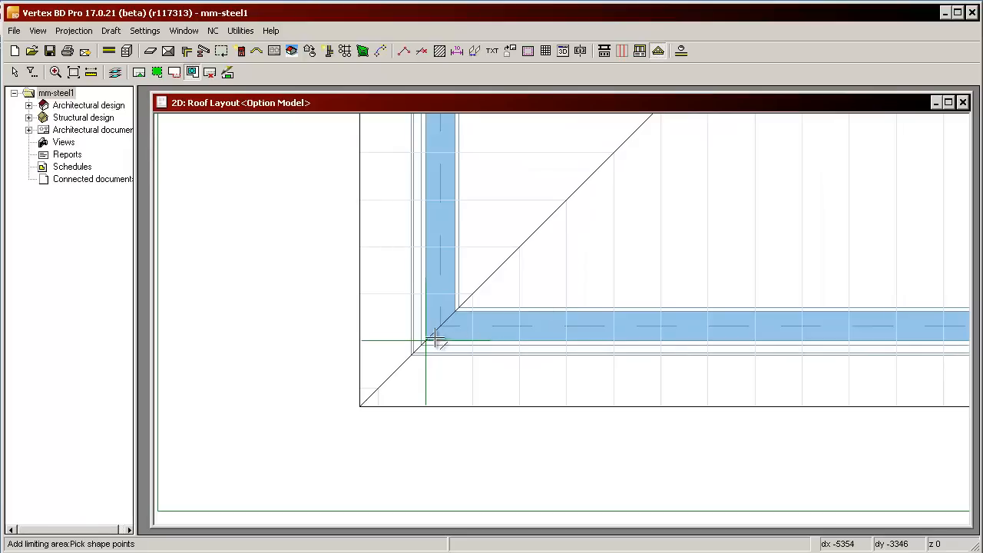
left_click(426, 340)
scroll(566, 323, "down", 5)
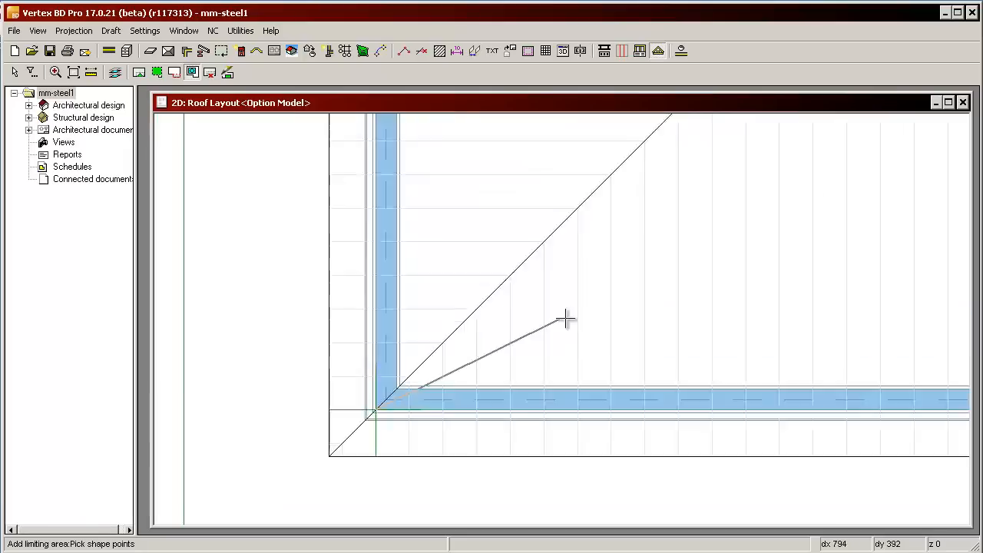
scroll(890, 147, "up", 5)
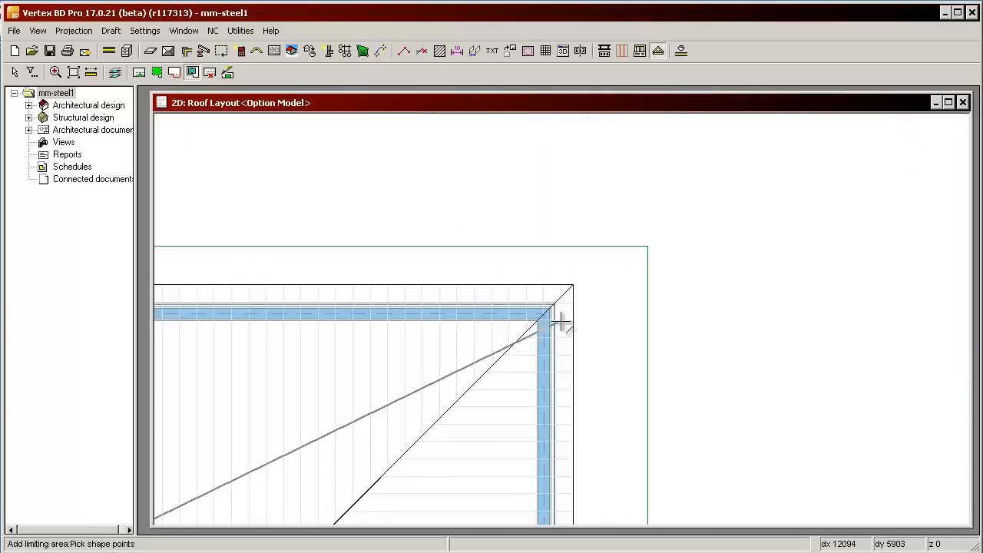
left_click(547, 230)
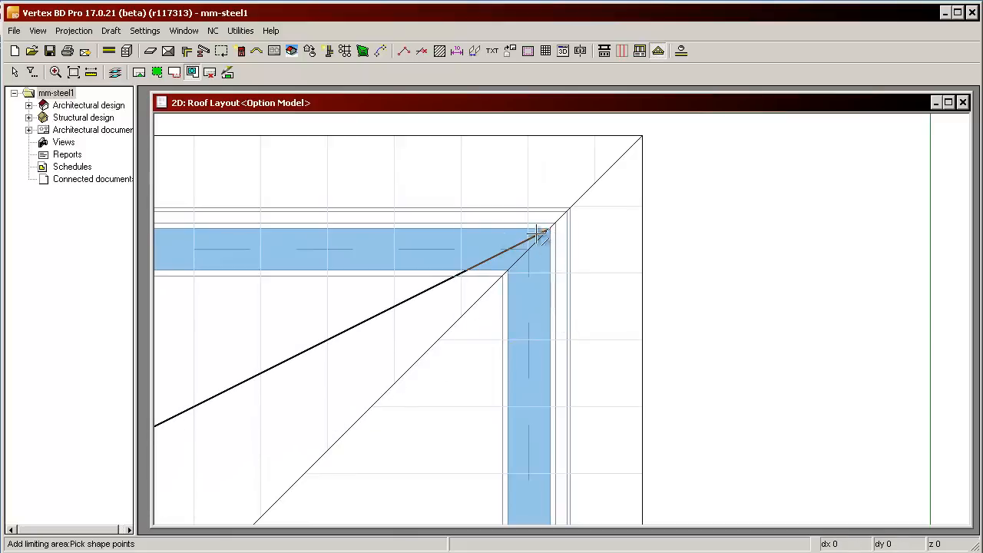
middle_click(450, 233)
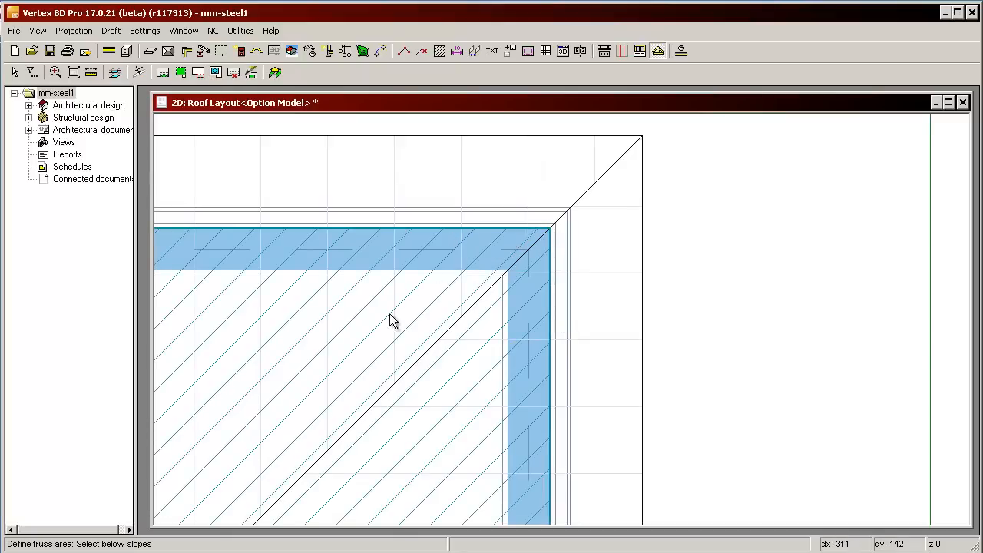
scroll(560, 326, "down", 5)
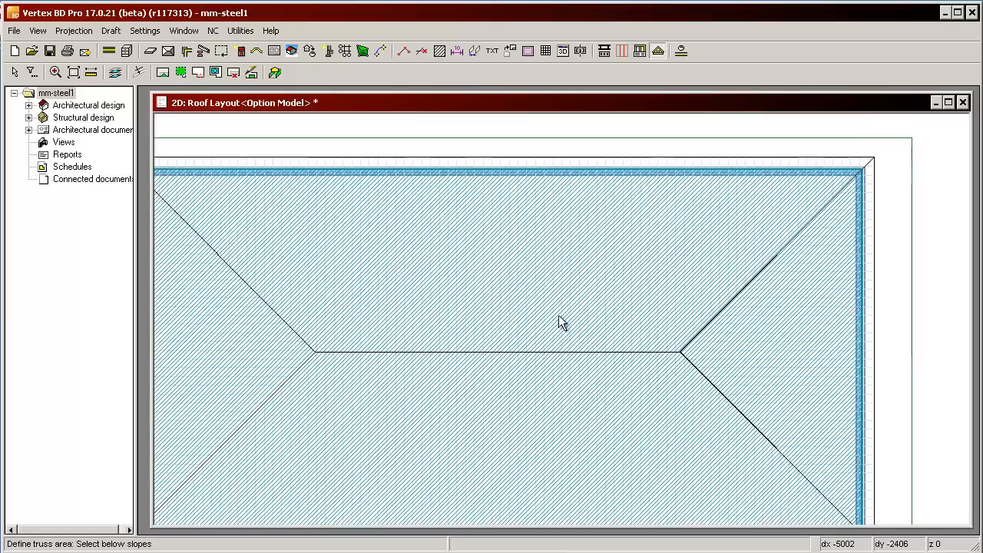
scroll(311, 442, "down", 1)
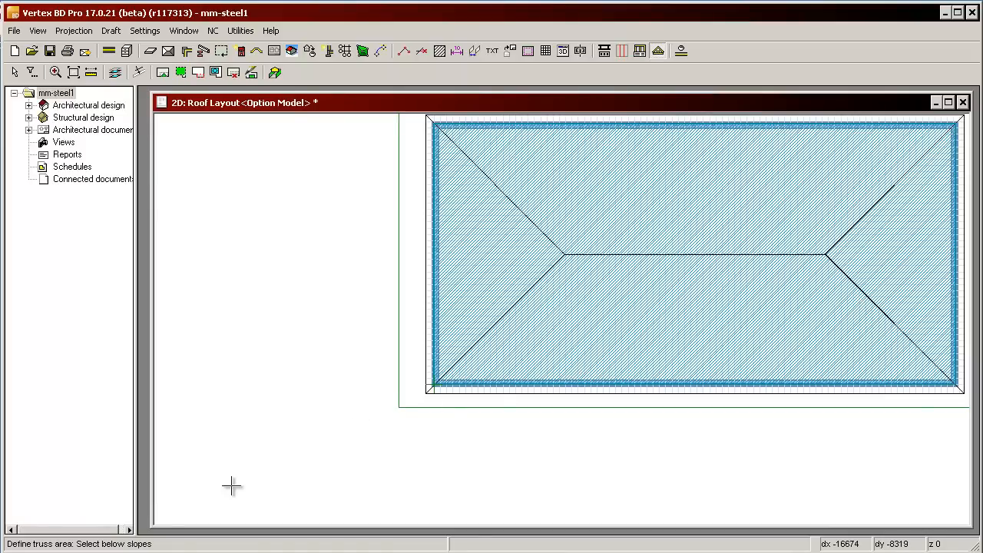
middle_click(495, 446)
- Select the four exterior walls in the 3D window as the truss area's bearing components and accept the selection
scroll(659, 338, "down", 1)
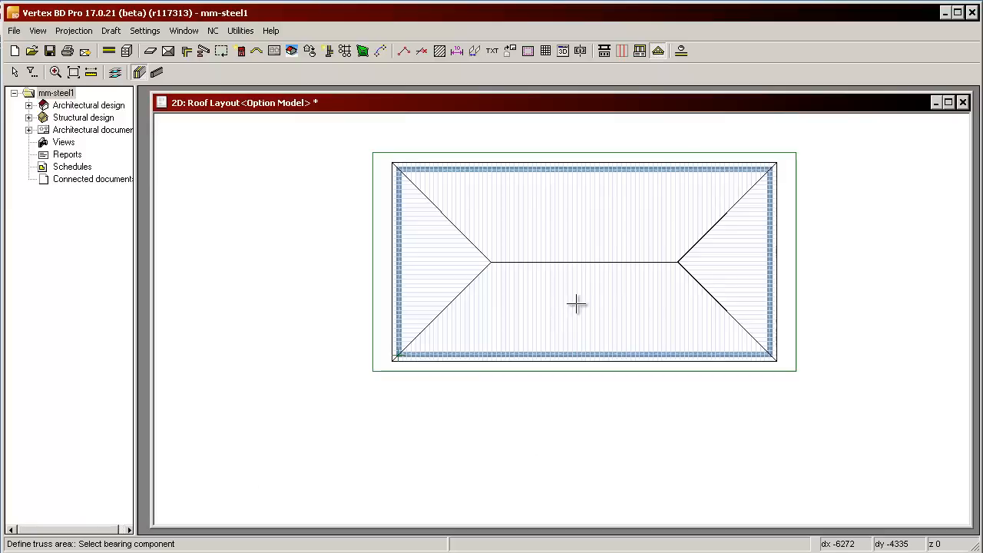
scroll(576, 304, "up", 1)
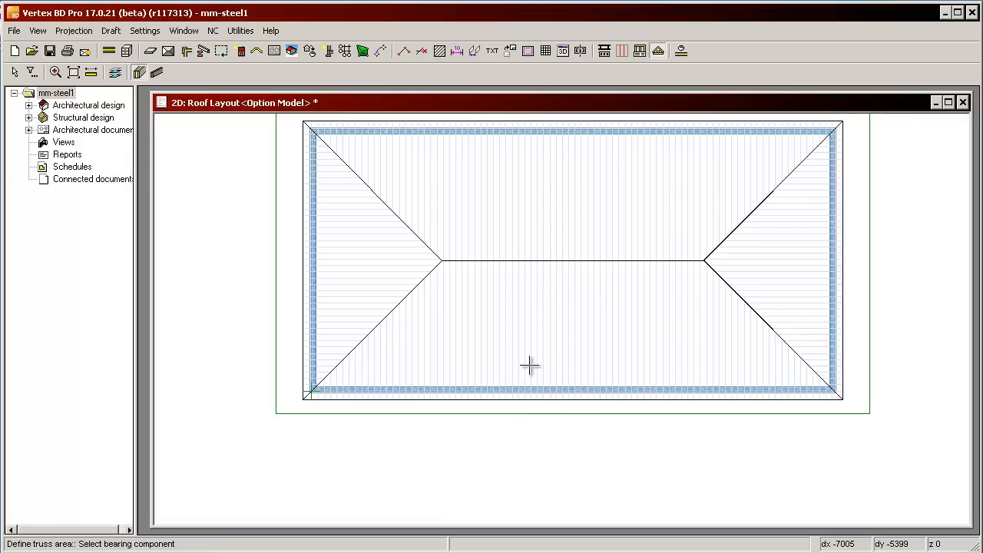
key("ctrl+Tab")
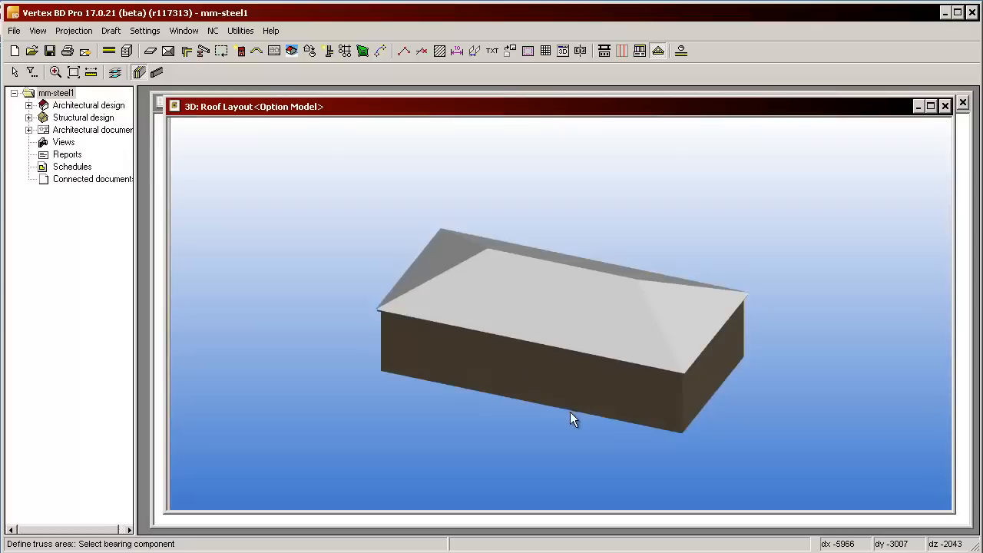
left_click(576, 382)
left_click(714, 372)
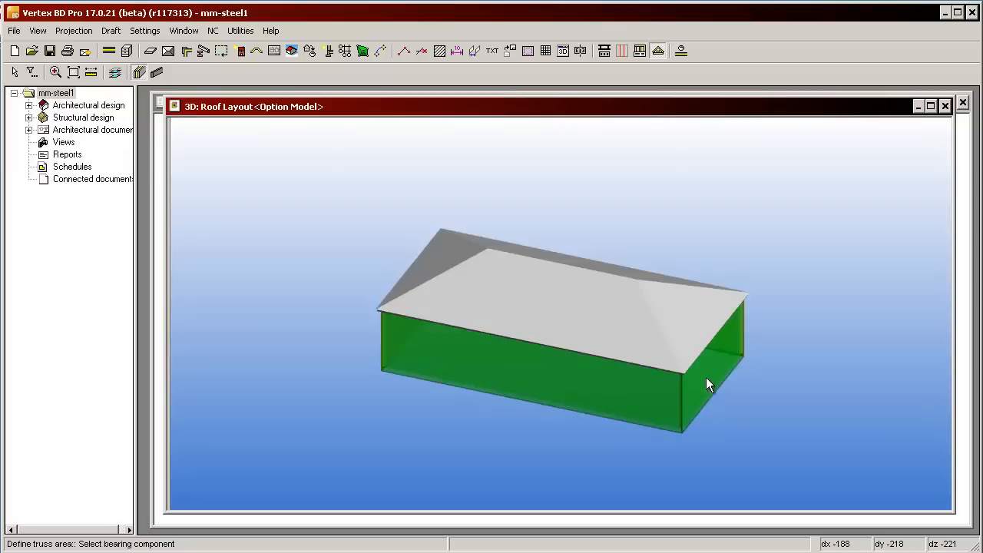
middle_click_drag(701, 370, 687, 373)
left_click(649, 373)
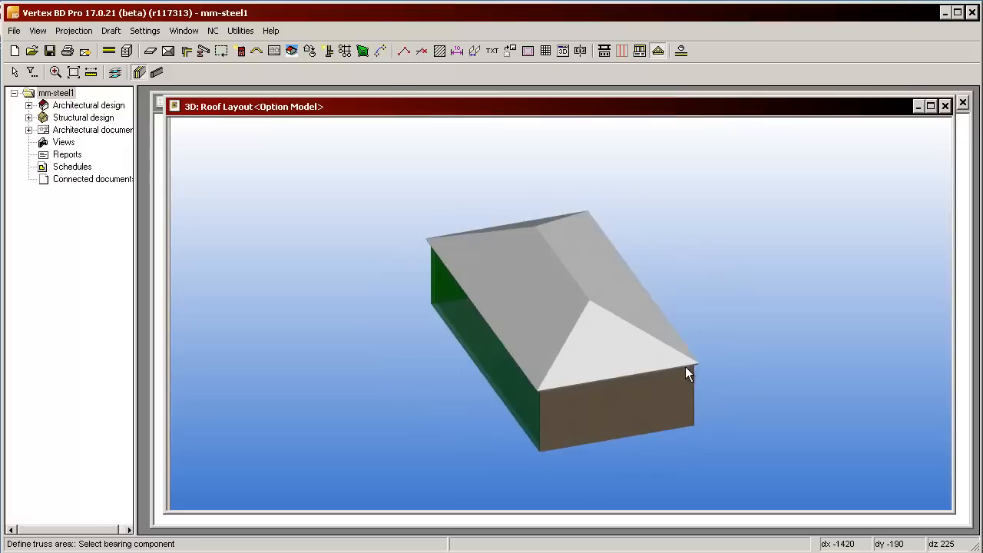
left_click(652, 390)
middle_click(769, 328)
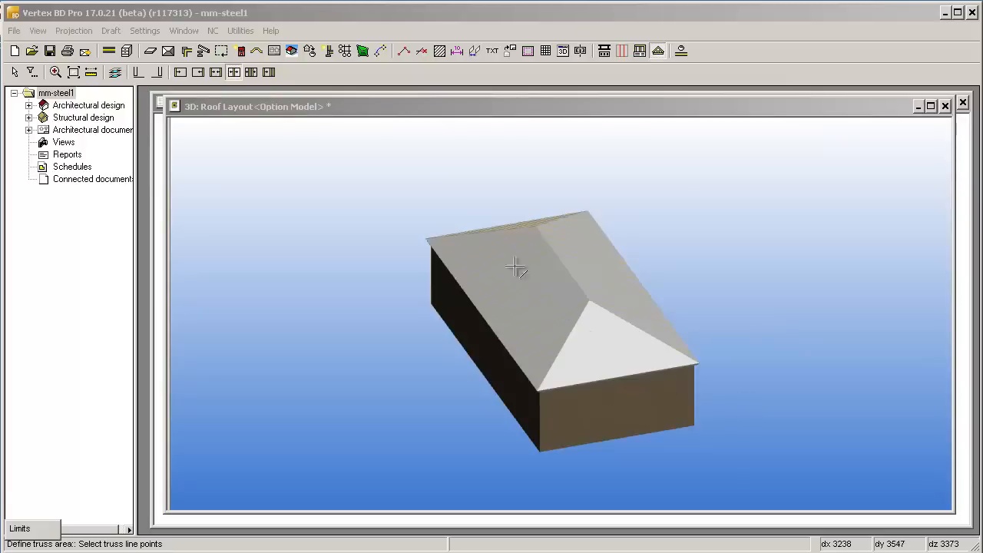
- Return to the 2D roof layout and finish the common truss command
left_click(557, 113)
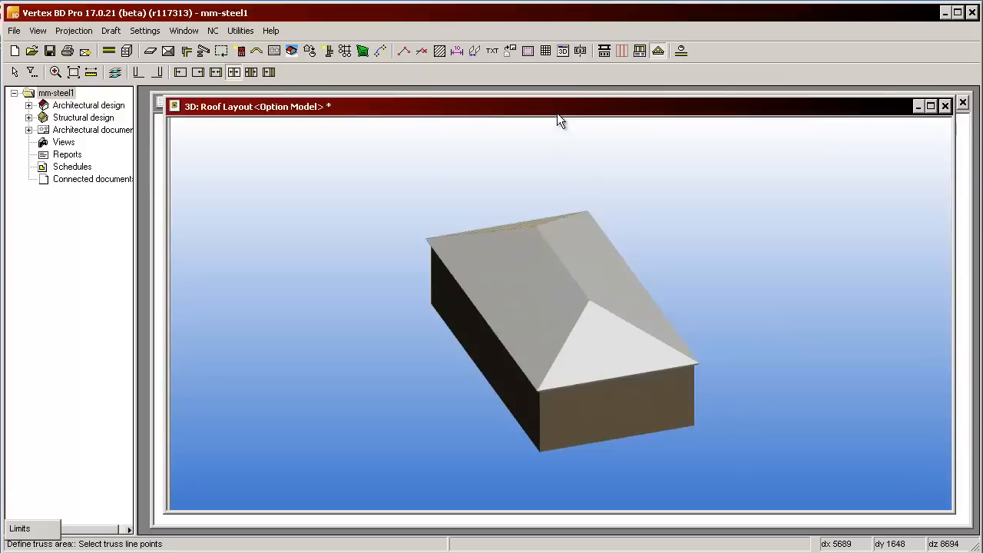
key("ctrl+Tab")
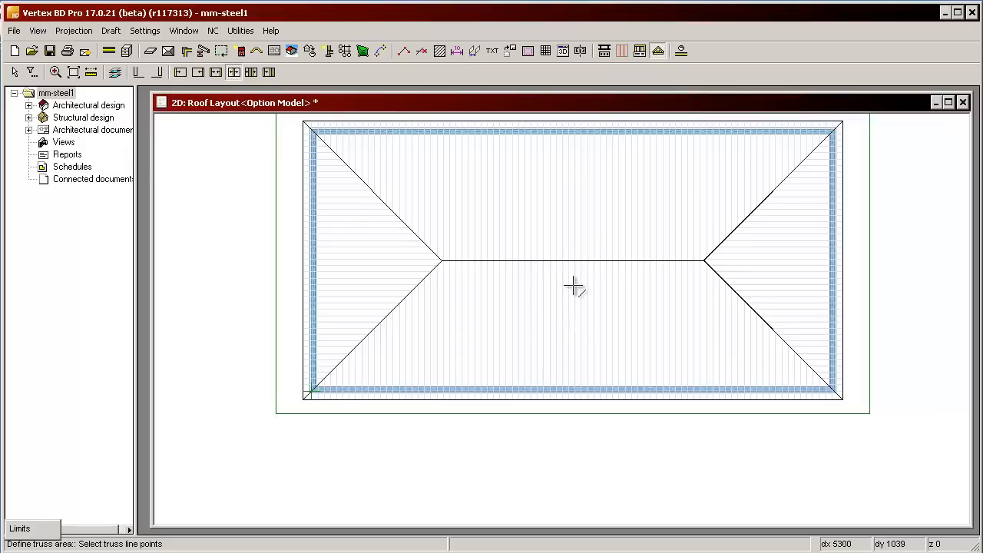
scroll(574, 285, "down", 1)
scroll(565, 293, "up", 1)
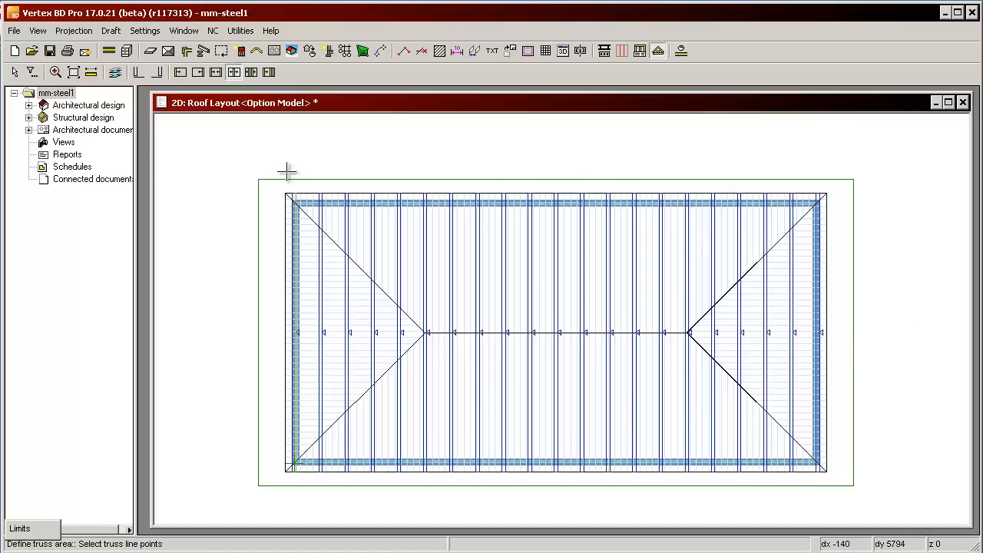
left_click(398, 470)
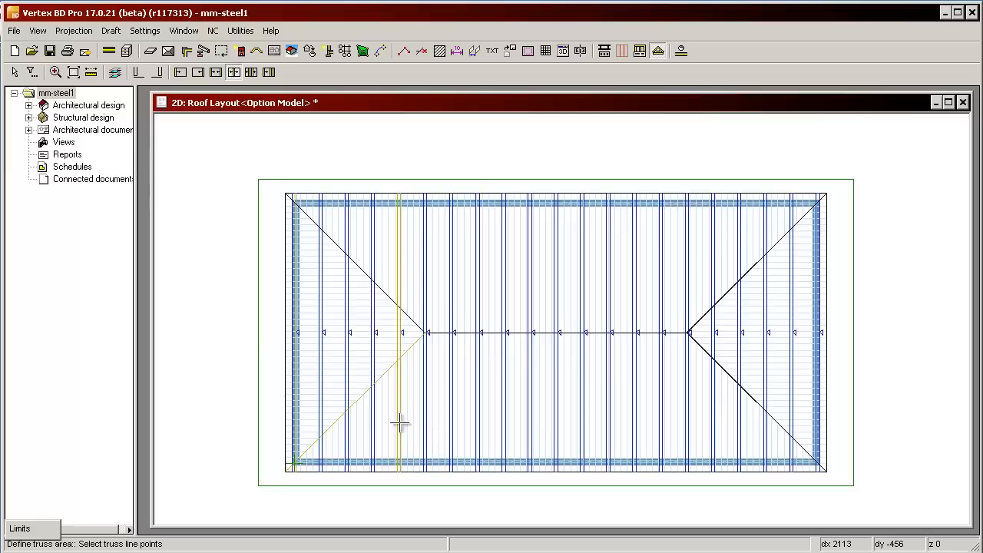
right_click(220, 373)
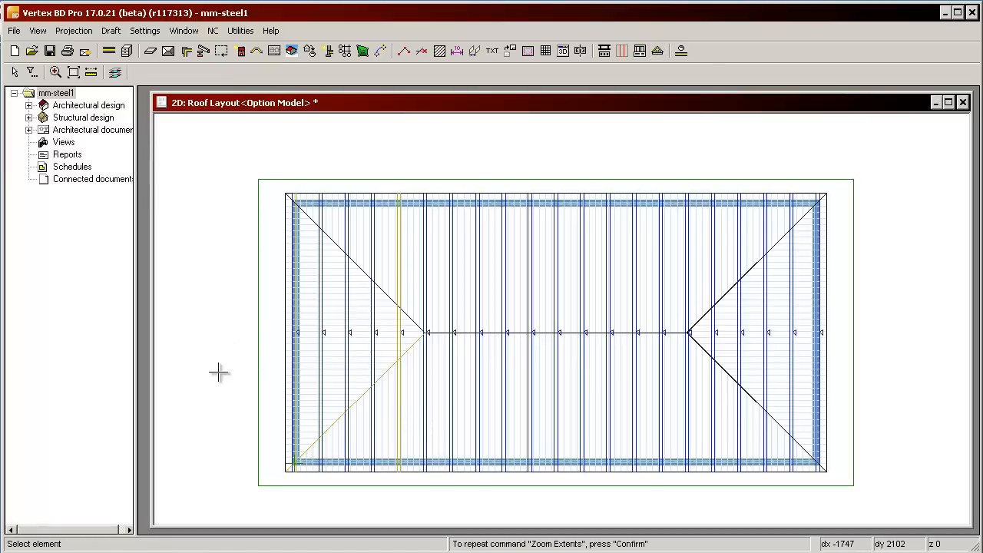
- Add trusses to the left hip end, with ridge to hip girder dimension 1800, hip and jack truss spacing 600, and 1 girder ply
left_click(658, 51)
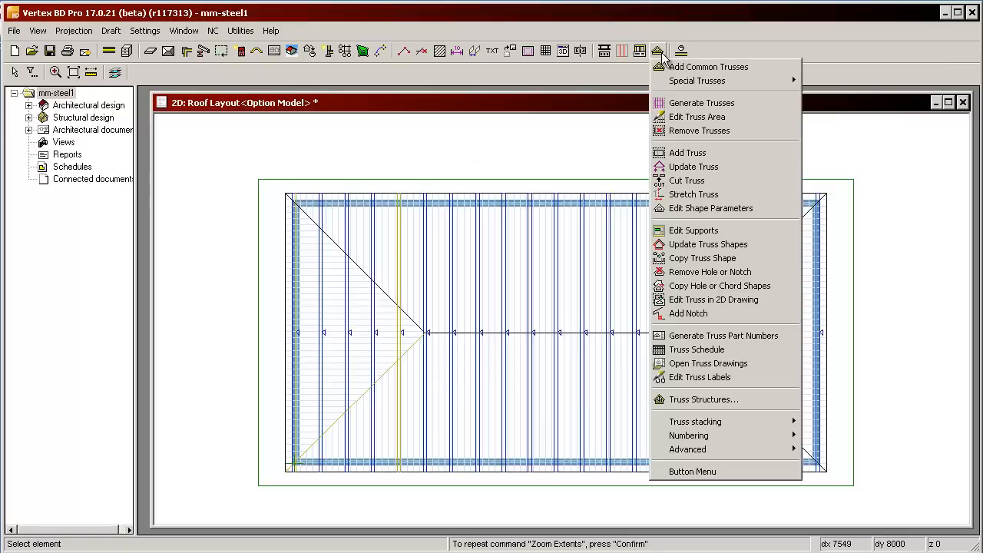
left_click(713, 160)
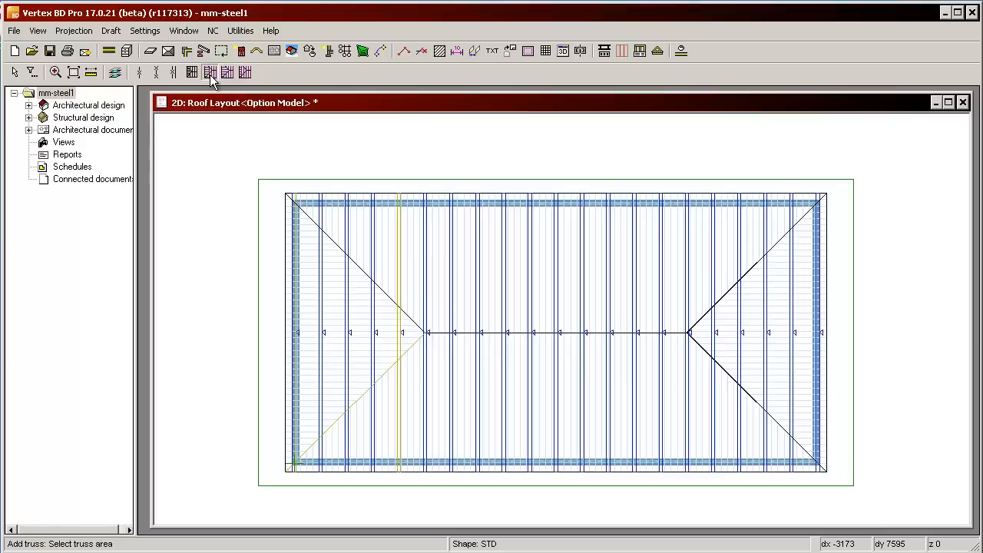
left_click(322, 379)
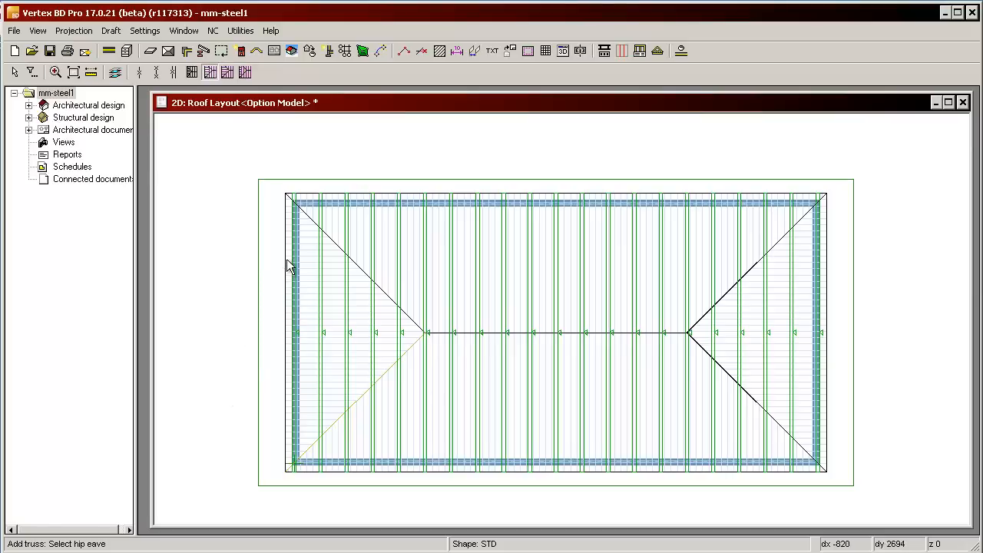
left_click(290, 346)
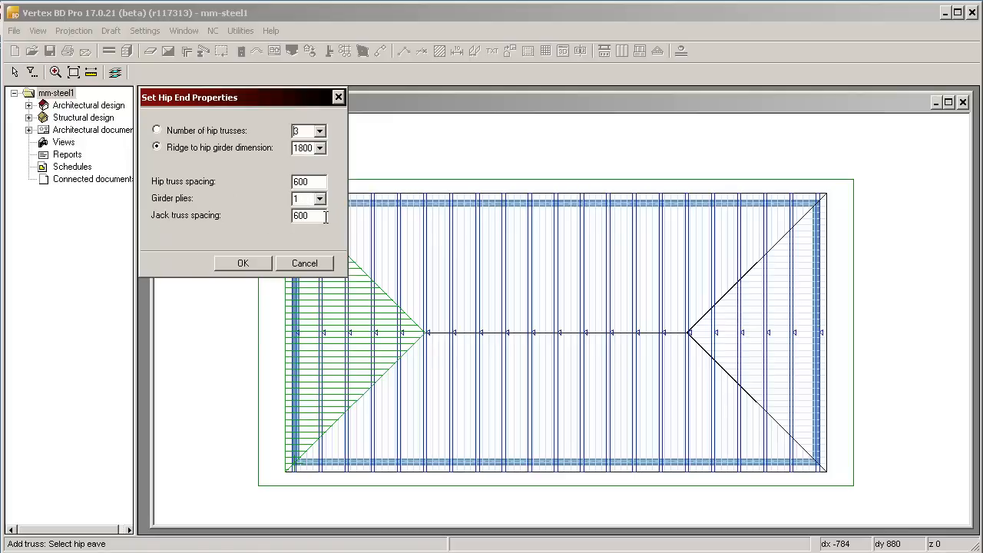
left_click(239, 264)
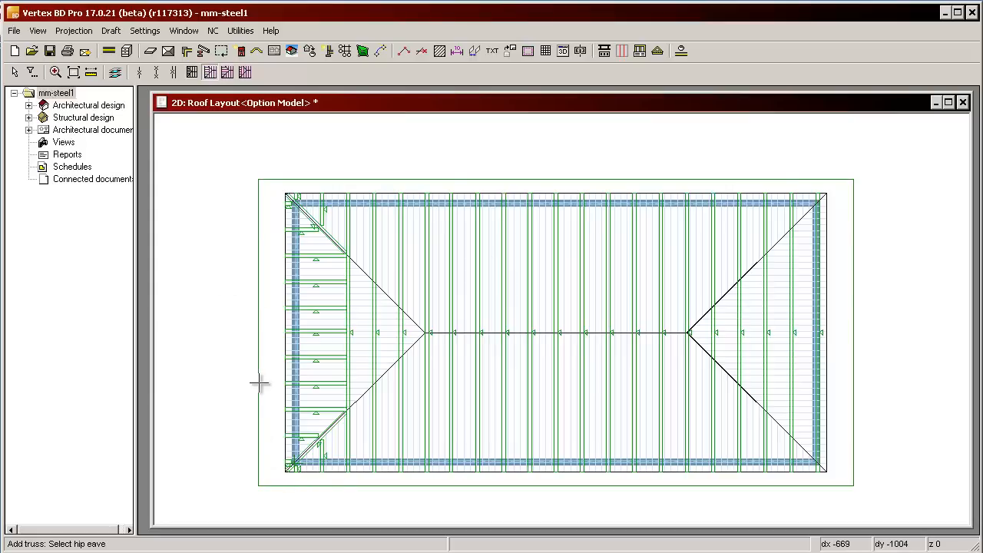
- Add the right hip end's trusses with the same 1800 ridge to hip girder dimension and 600 spacings, and finish adding trusses
left_click(827, 363)
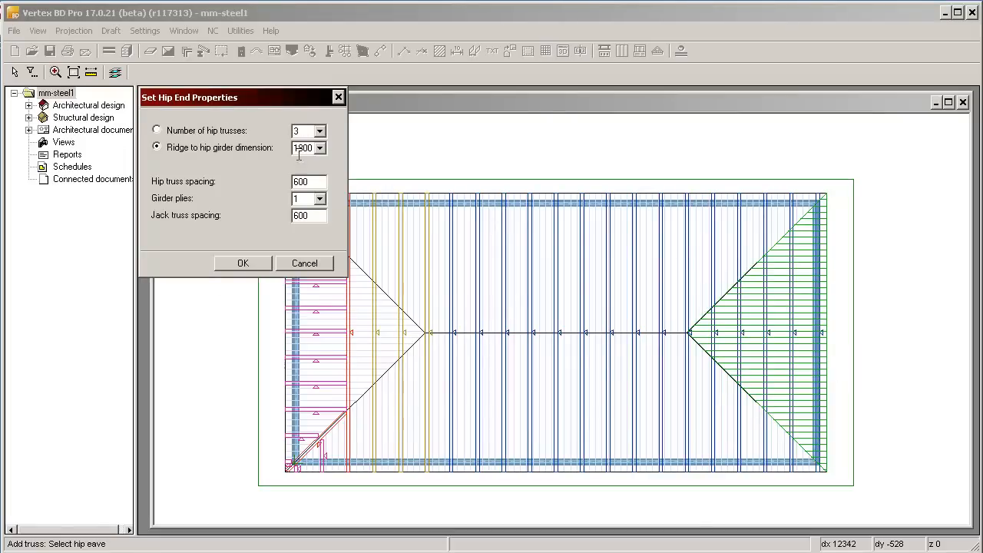
left_click(242, 263)
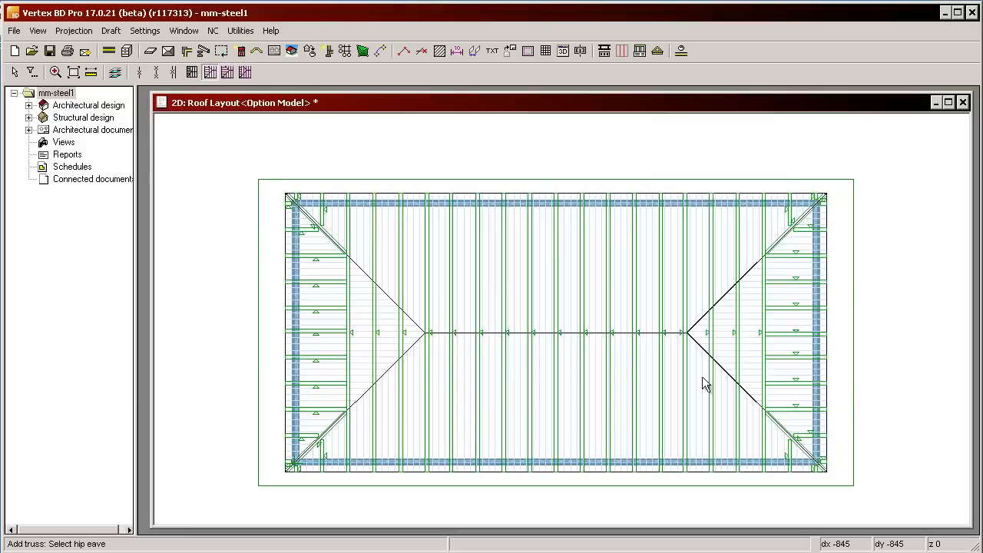
middle_click(560, 331)
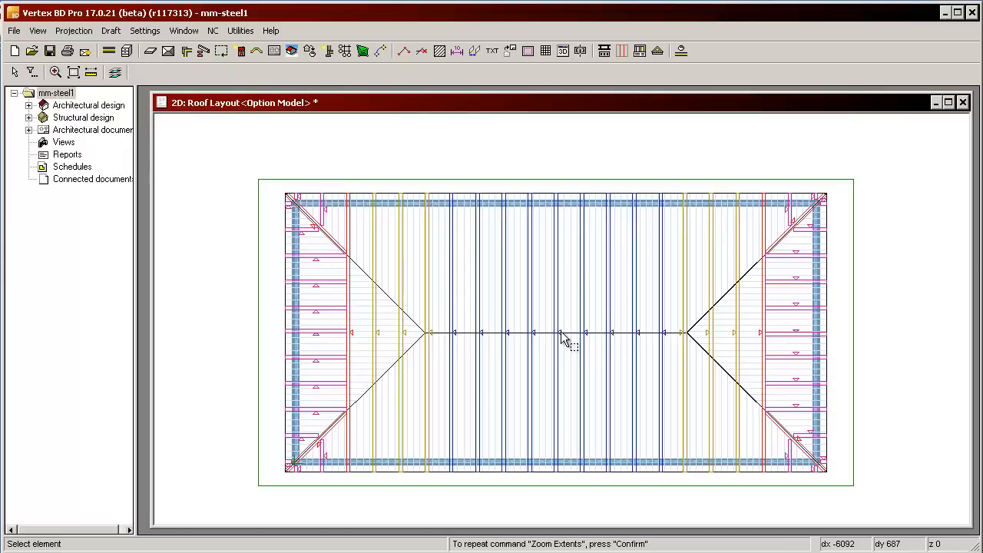
- Hide the roofs in the 3D window using Display Geometry by Type, keeping the trusses and exterior walls displayed
key("F3")
key("Left")
key("Left")
key("Left")
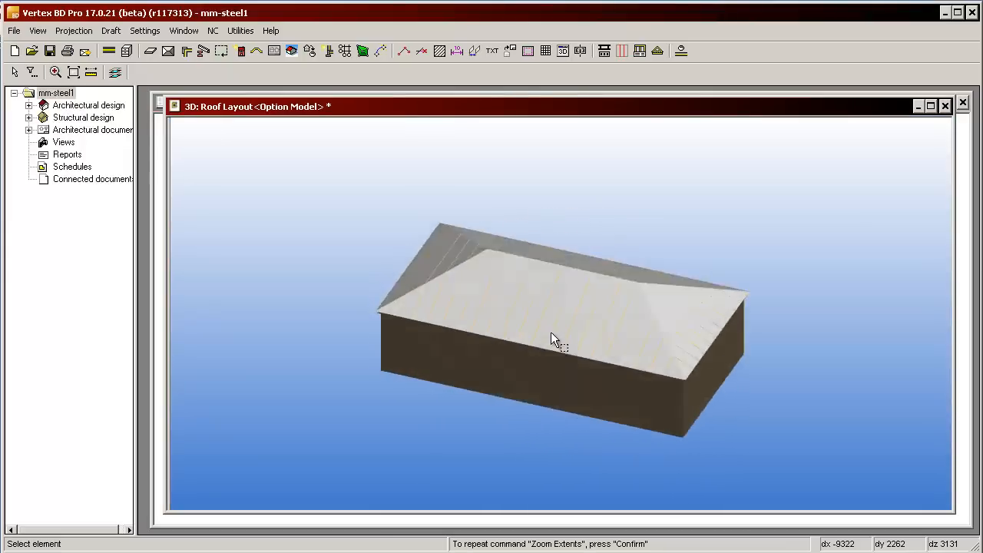
key("Up")
scroll(560, 318, "up", 2)
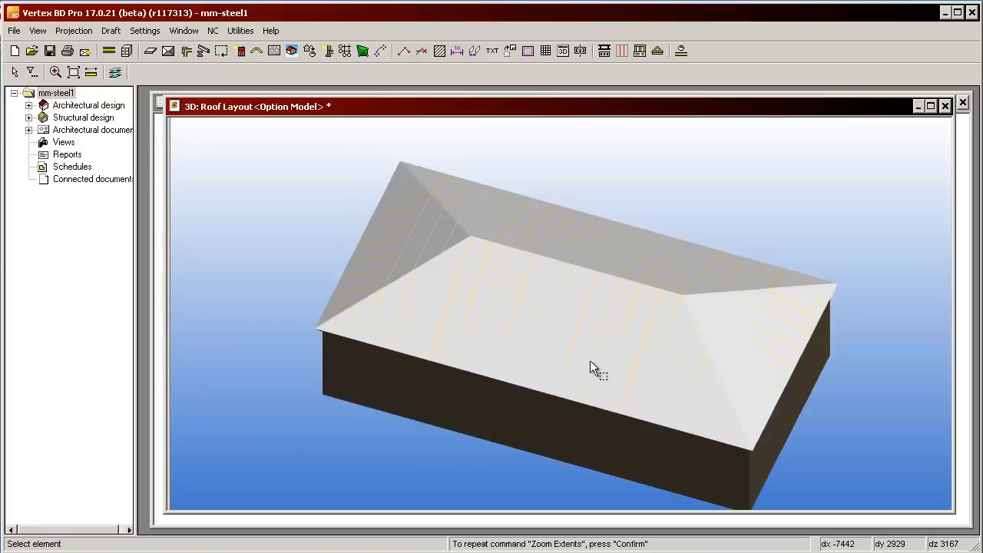
right_click(616, 174)
mouse_move(609, 304)
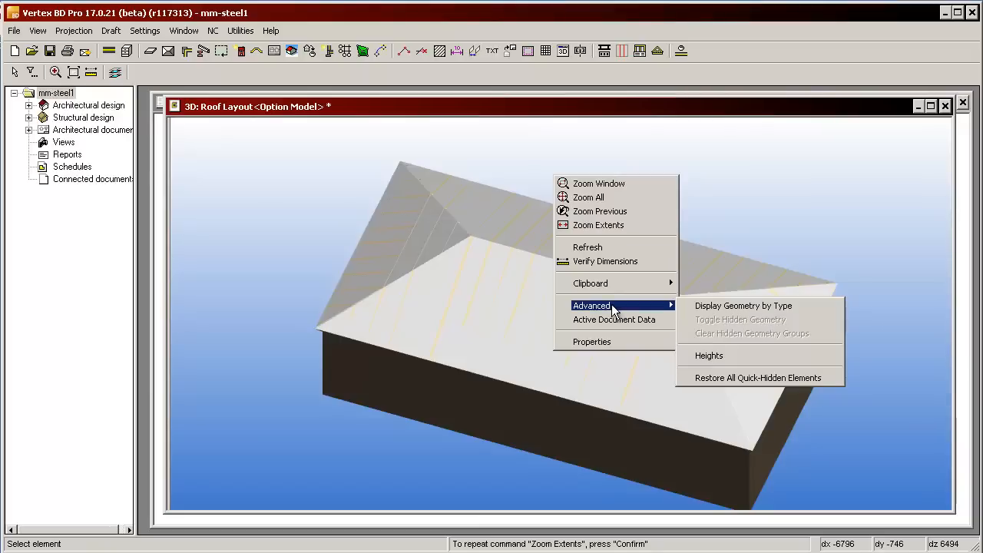
left_click(724, 307)
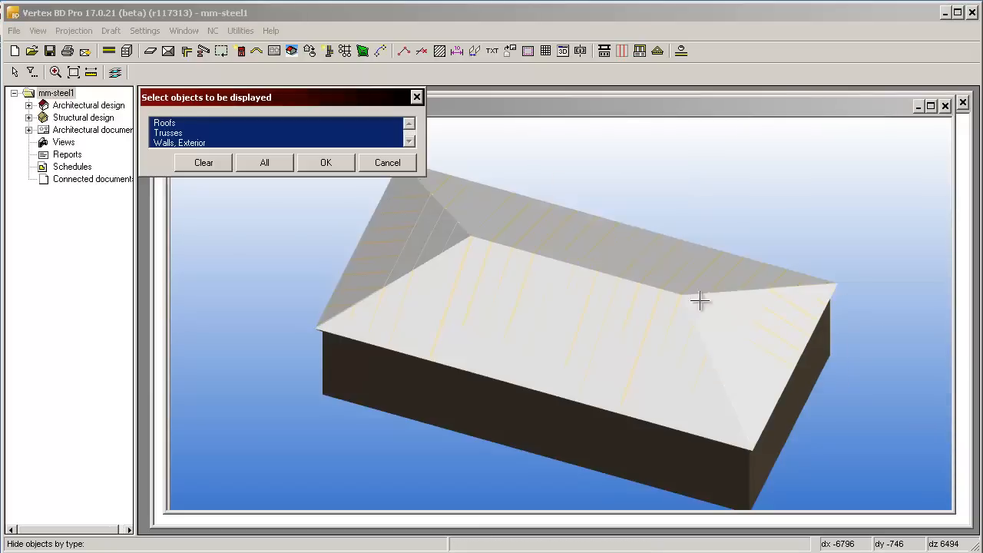
left_click(171, 123)
left_click(329, 164)
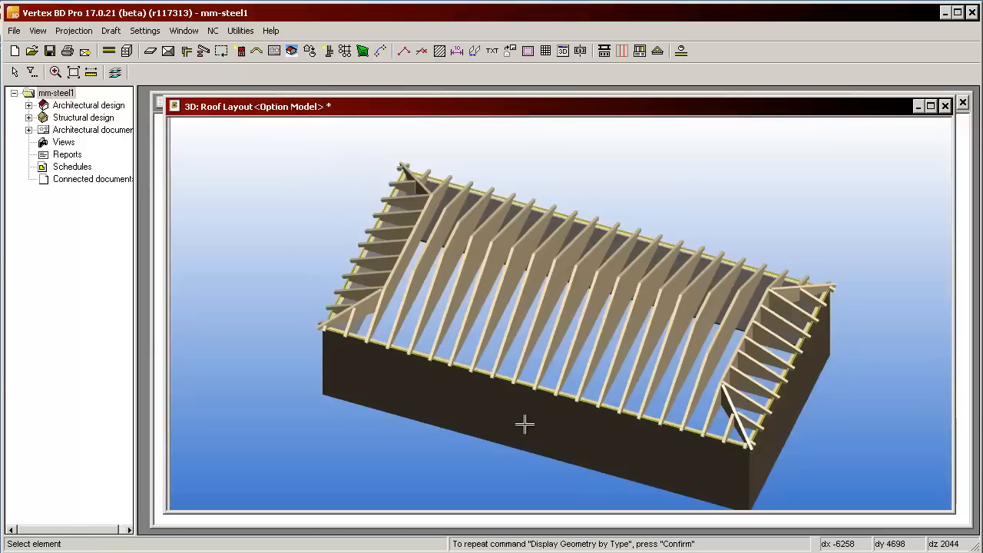
- Delete the two short jack trusses on either side of the hip truss at the front right building corner
middle_click_drag(569, 361, 715, 453)
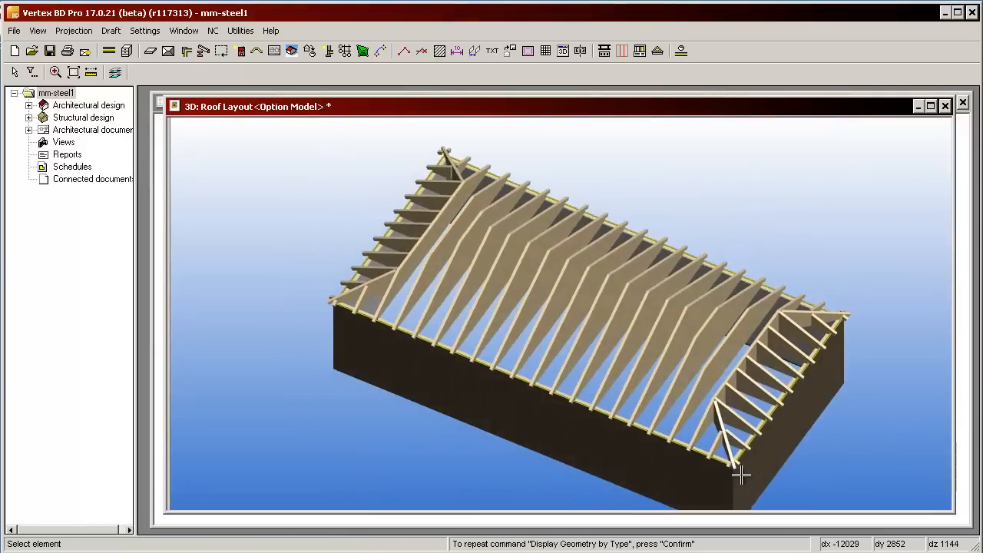
scroll(737, 472, "up", 2)
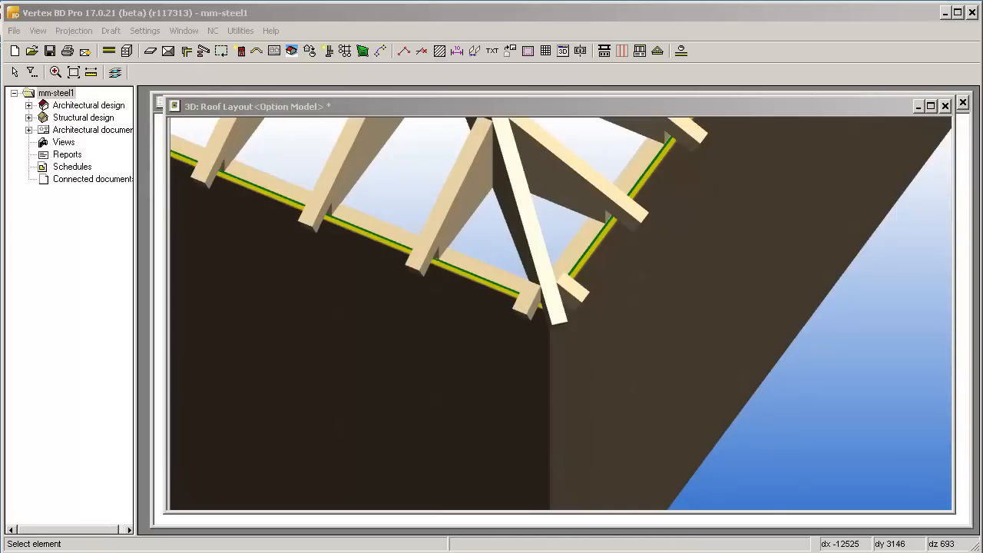
left_click(521, 305)
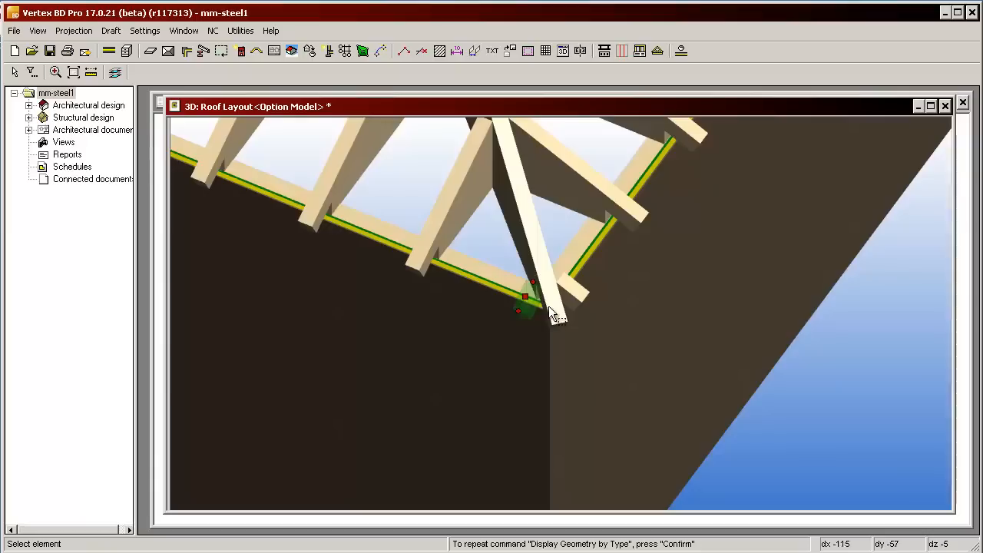
left_click(581, 303)
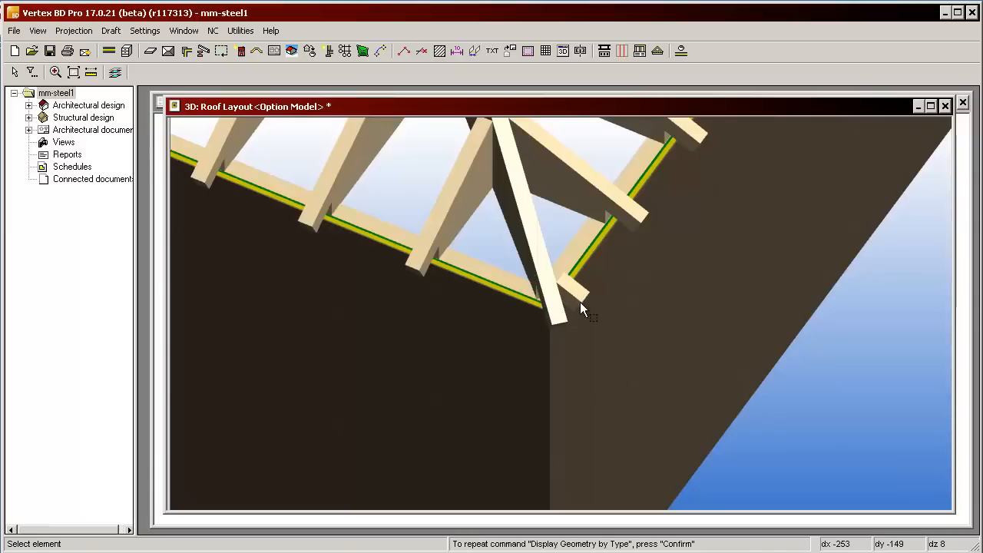
scroll(585, 307, "down", 5)
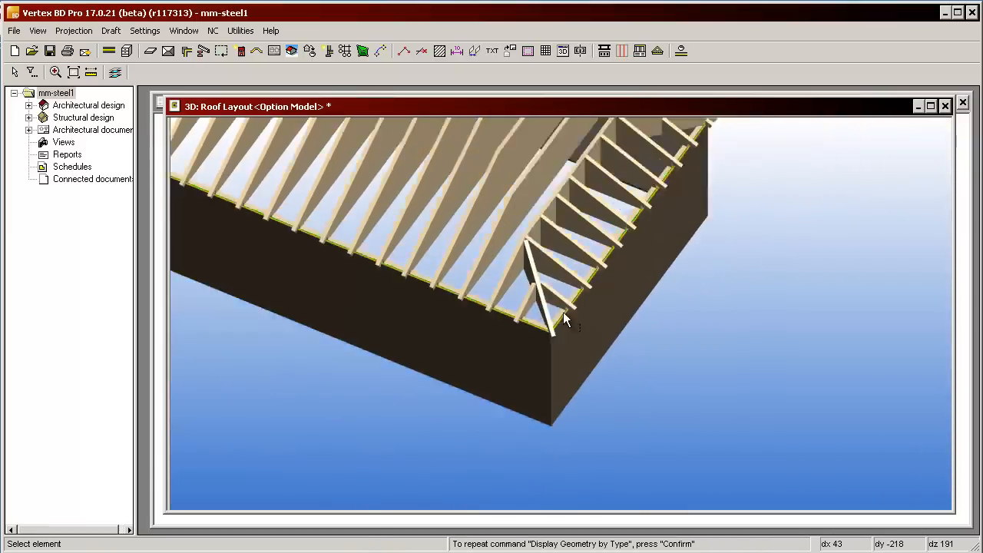
- Delete the two short jack trusses beside the hip truss at the rear right building corner
scroll(631, 216, "up", 5)
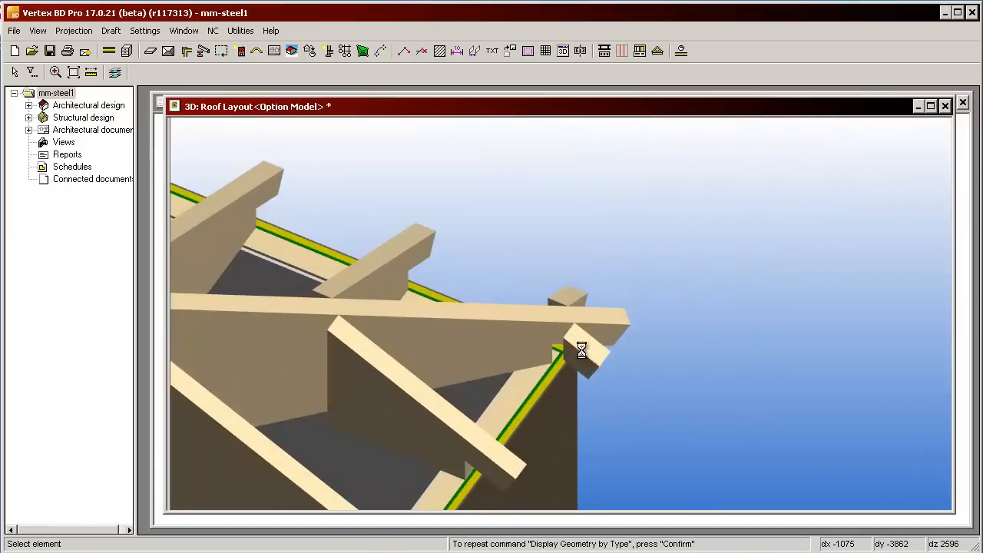
left_click(582, 350)
left_click(572, 296)
scroll(574, 297, "down", 4)
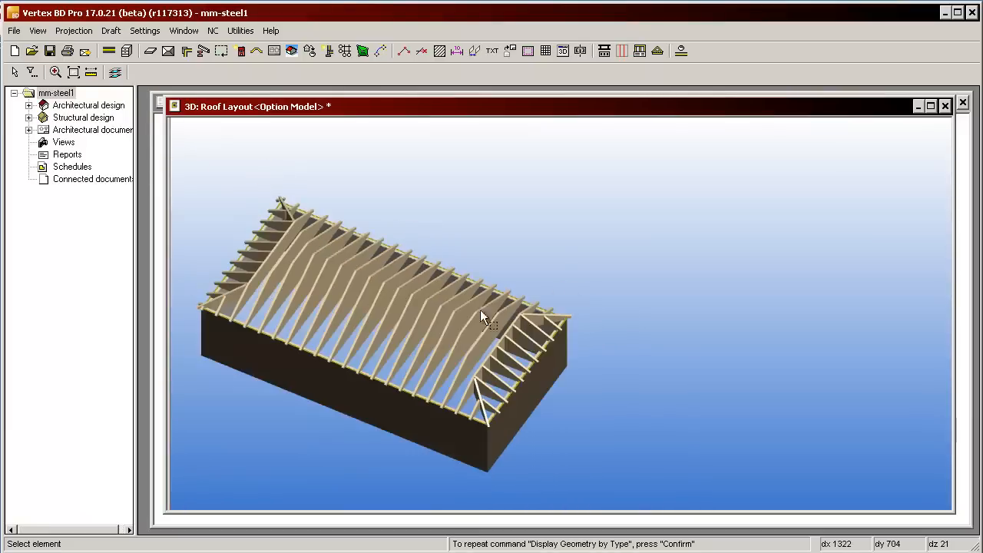
- Delete the two short jack trusses beside the hip truss at the rear left building corner
scroll(291, 203, "up", 4)
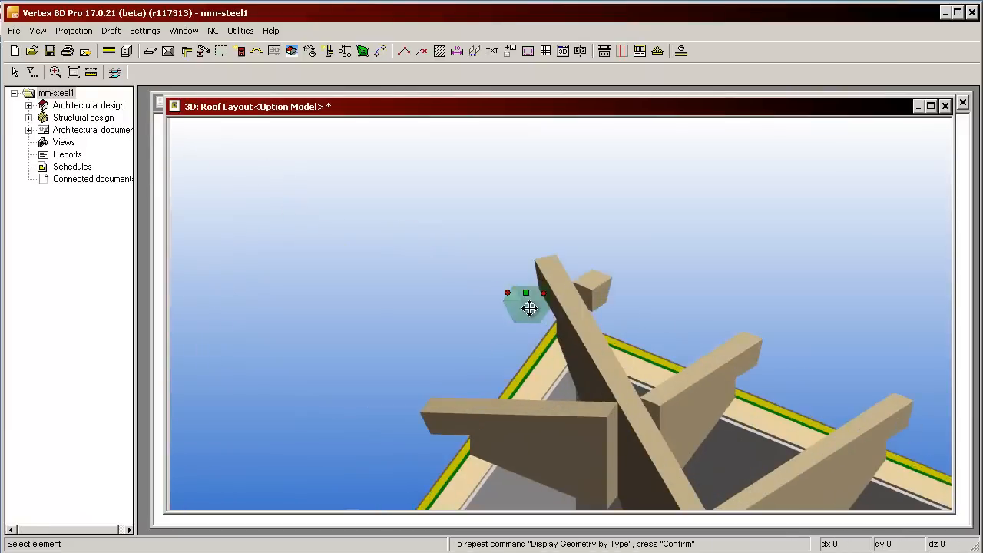
left_click(525, 304)
left_click(584, 285)
scroll(562, 313, "down", 5)
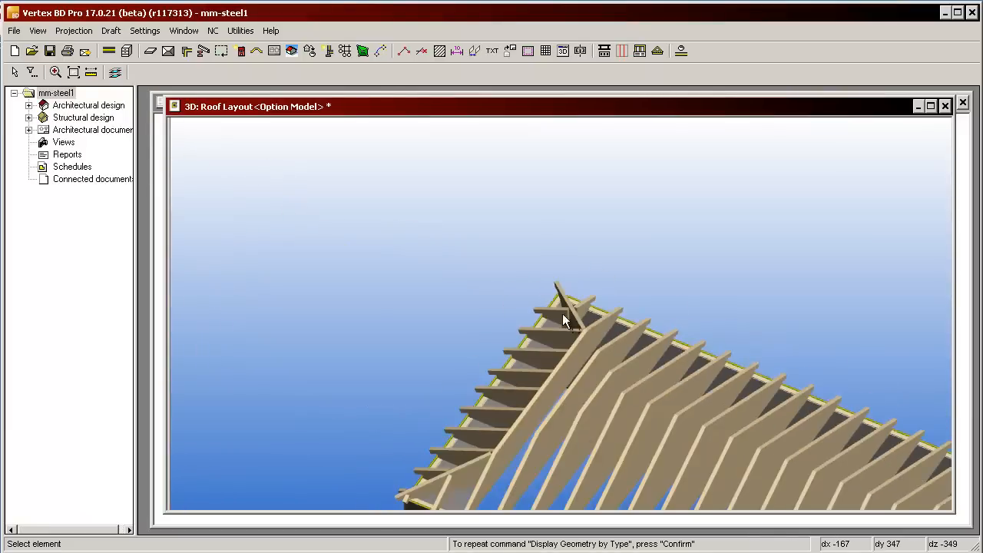
- Delete the two short jack trusses beside the hip truss at the front left building corner
scroll(605, 270, "up", 4)
scroll(604, 265, "up", 2)
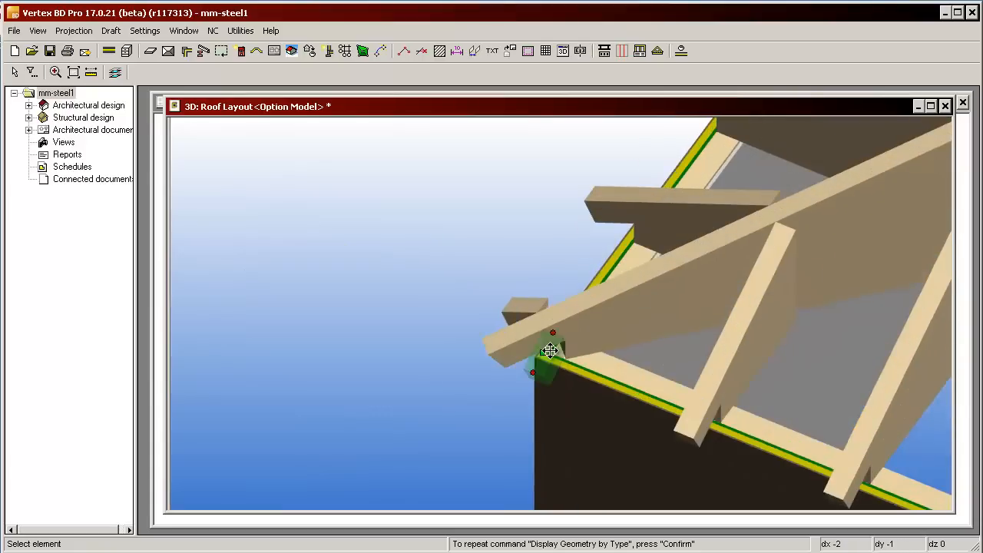
left_click(524, 304)
scroll(639, 311, "down", 6)
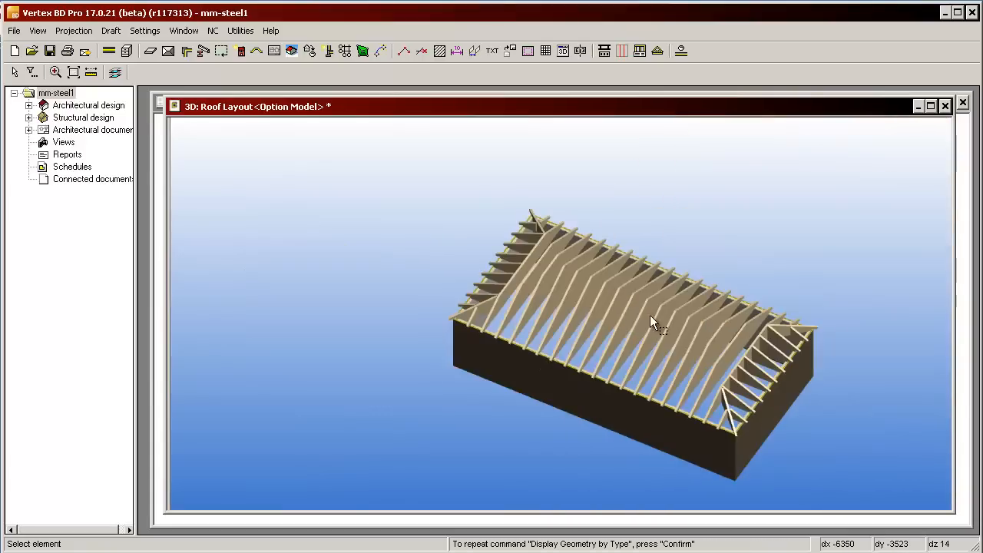
- Display all object types, including the roofs, in the 2D roof layout and save the model
scroll(652, 318, "up", 1)
key("ctrl+Tab")
scroll(652, 325, "down", 2)
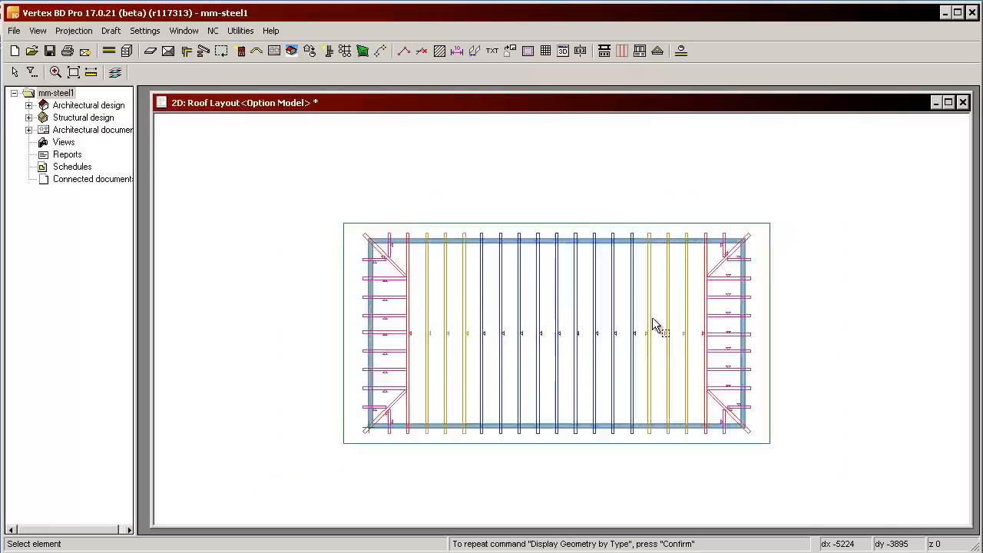
scroll(557, 342, "up", 4)
scroll(556, 366, "down", 2)
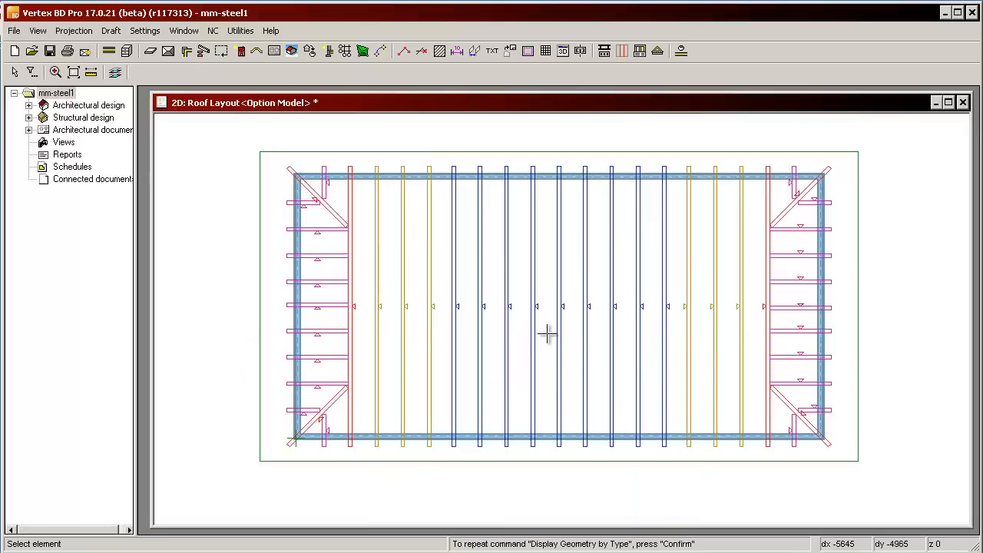
right_click(548, 295)
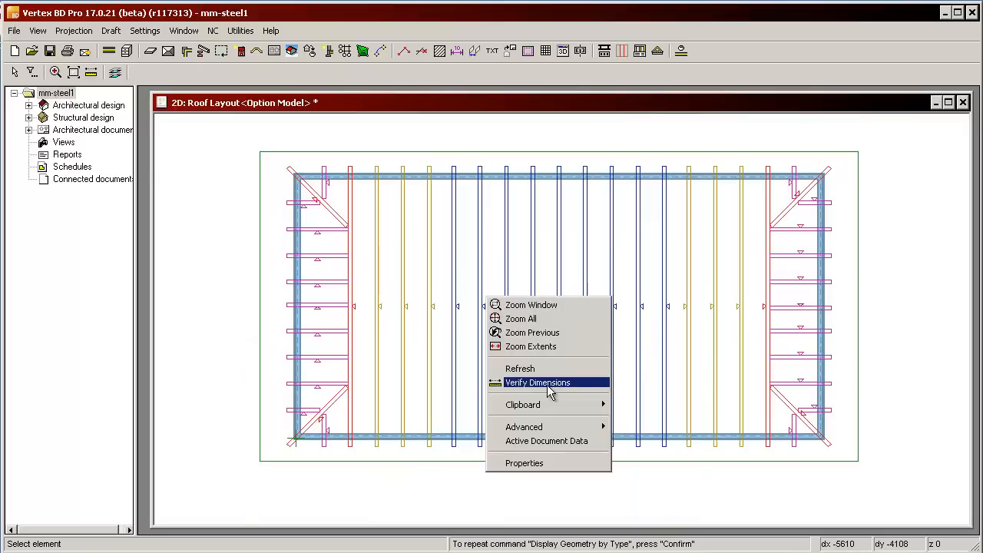
mouse_move(559, 432)
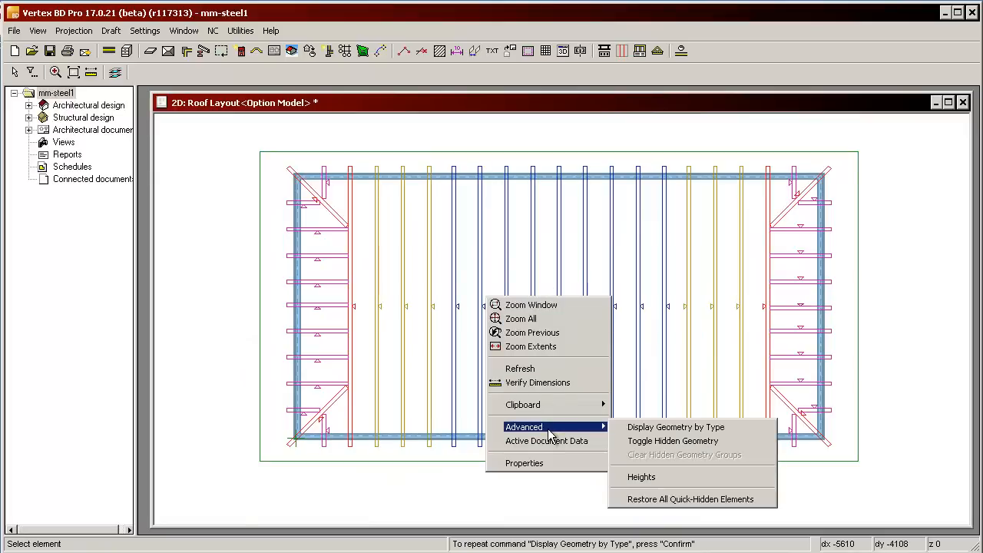
left_click(651, 432)
left_click(258, 176)
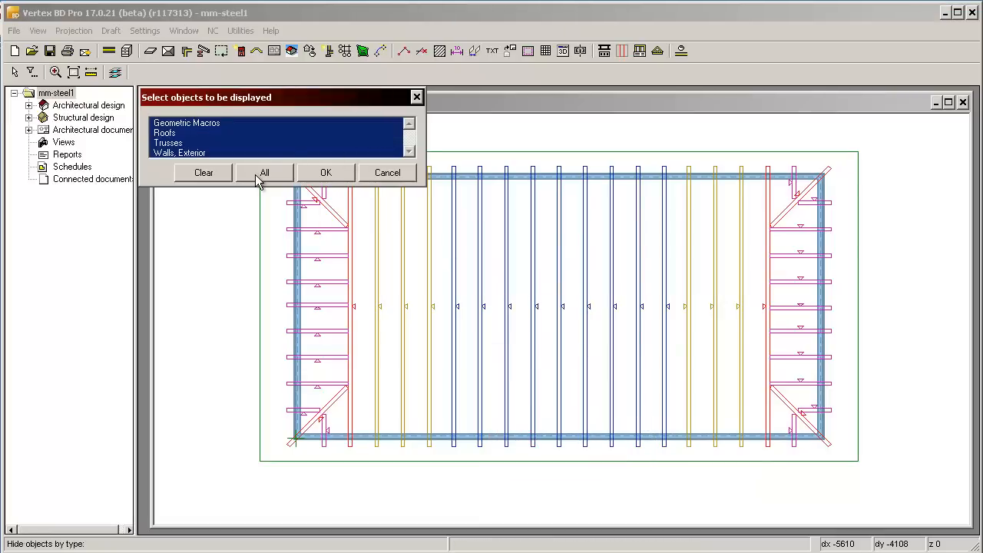
left_click(330, 177)
scroll(561, 318, "down", 1)
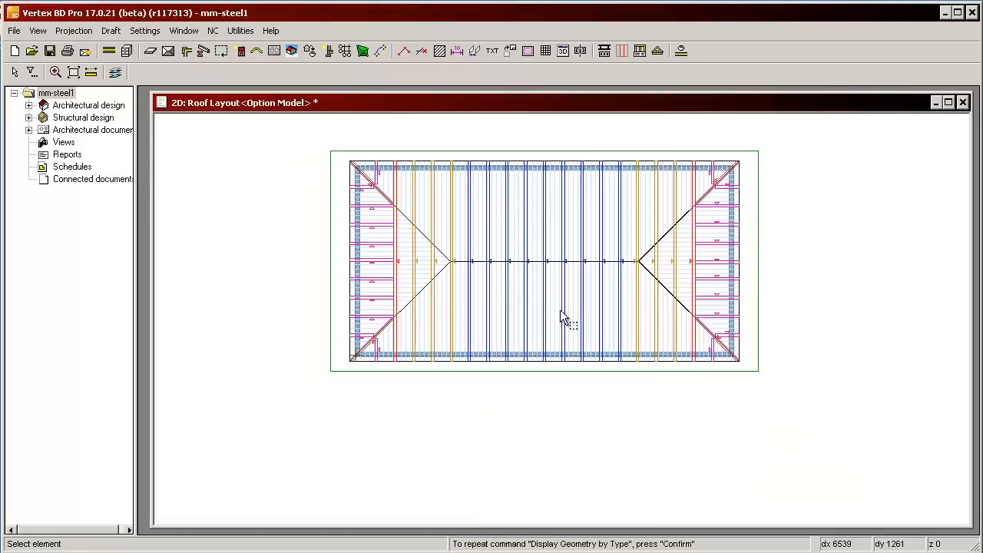
key("ctrl+s")
- Copy the second-to-last full-height common truss before the right hip end 200 mm to the right, connecting it to the truss field with shape update
scroll(593, 301, "up", 2)
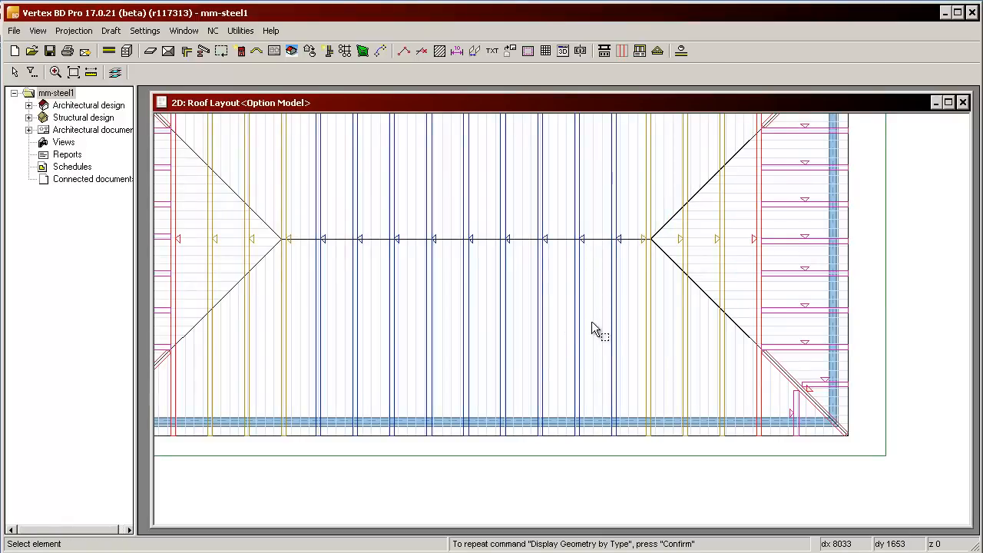
scroll(580, 388, "up", 2)
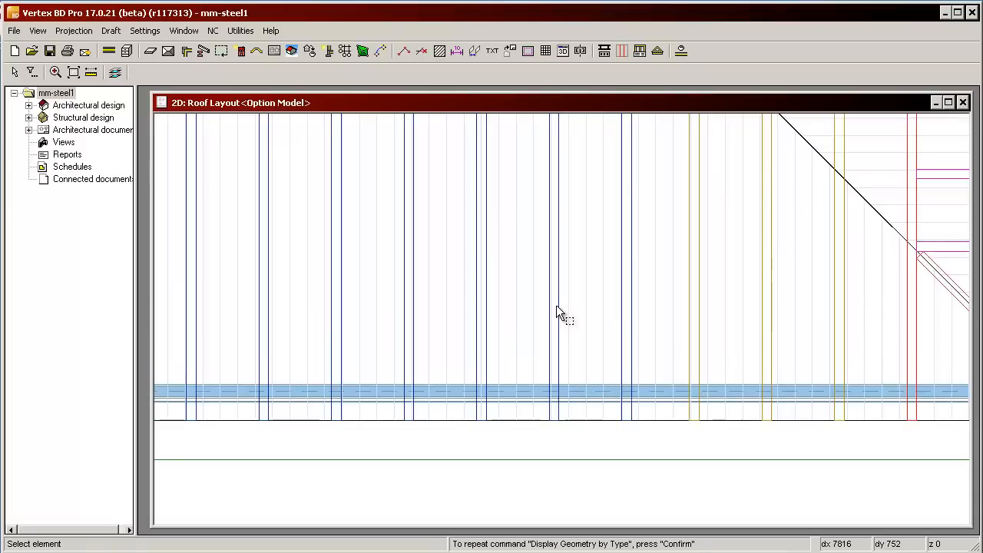
scroll(577, 273, "down", 1)
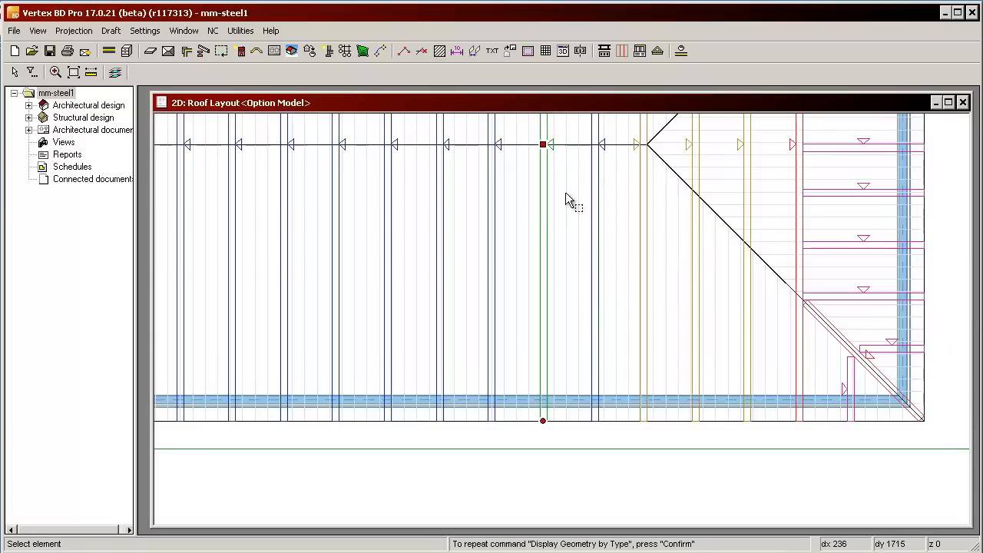
right_click(572, 301)
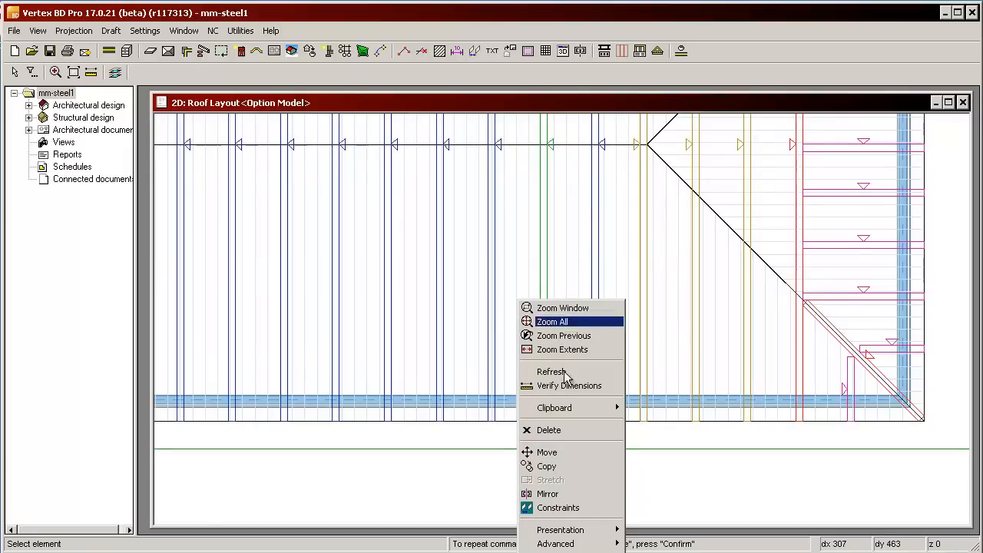
left_click(562, 468)
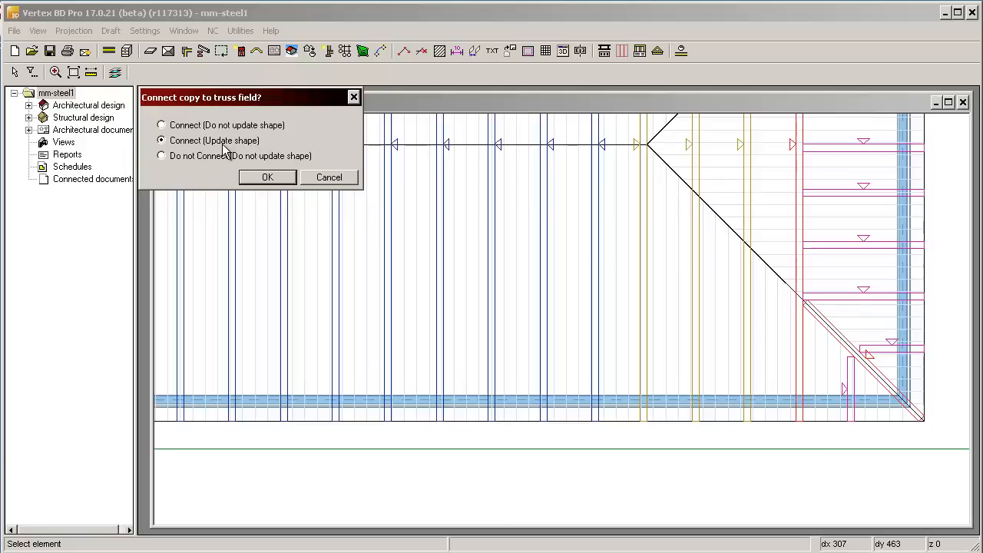
left_click(267, 177)
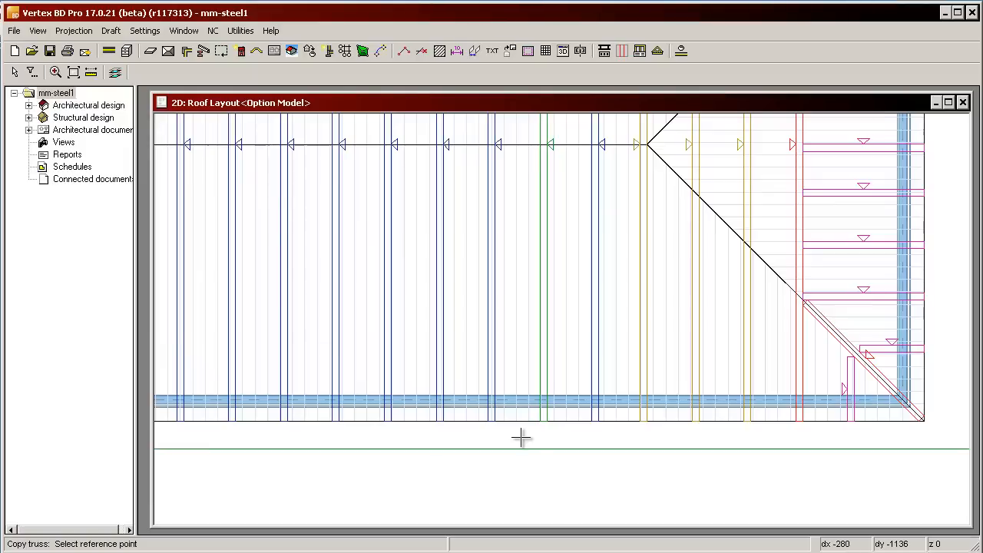
scroll(520, 438, "up", 2)
left_click(599, 287)
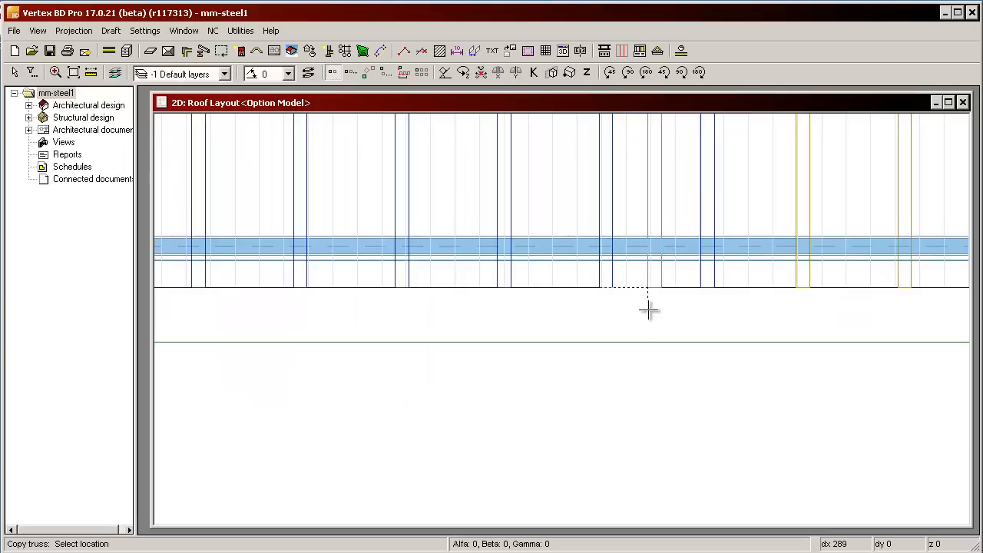
type("200")
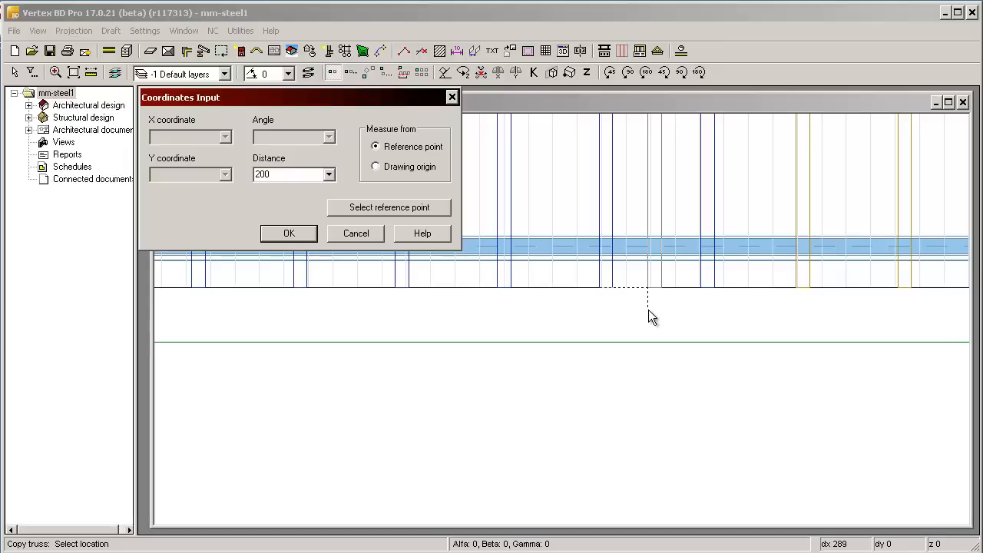
key("Return")
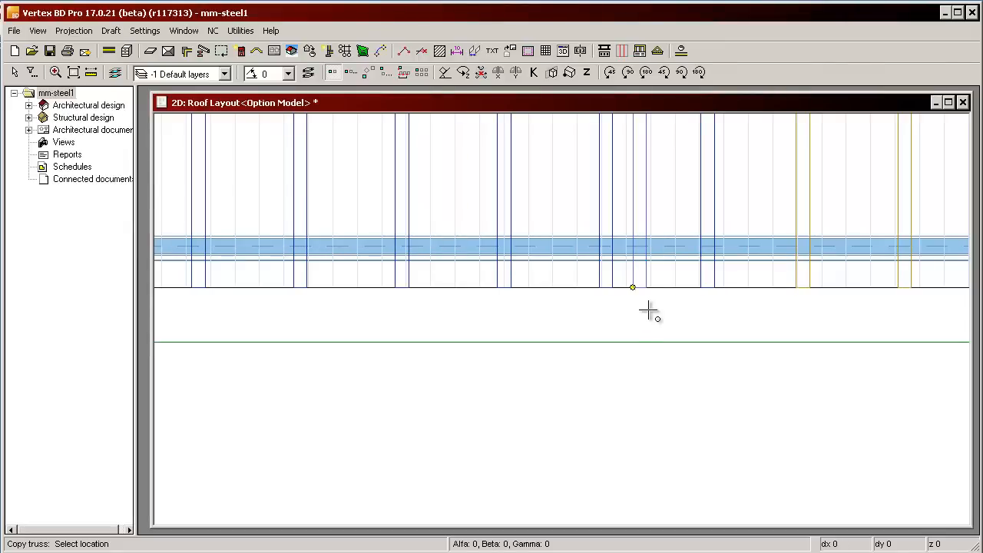
scroll(566, 308, "down", 3)
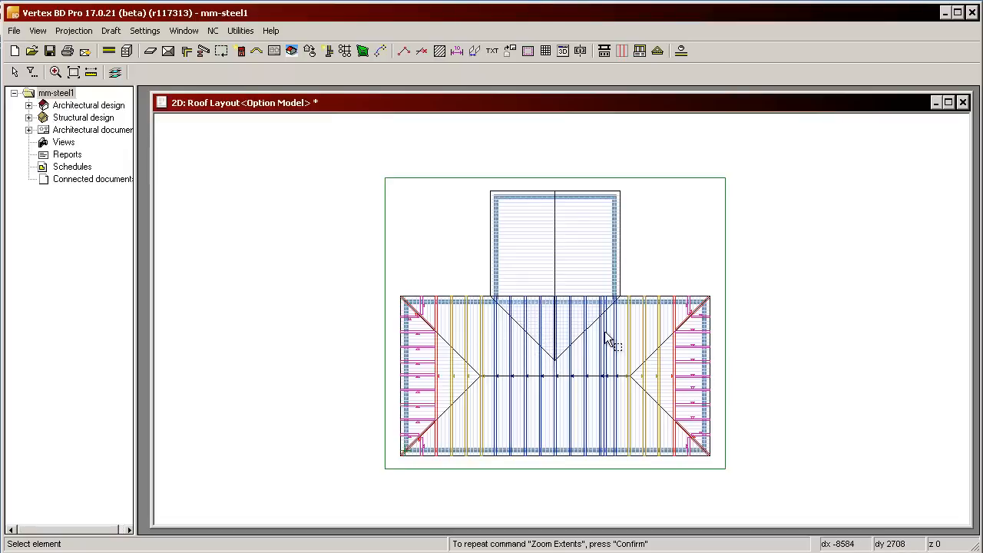
- Start a valley truss area using both gable wing slopes as the above slopes and the main roof's rear slope as the below slope
key("ctrl+Tab")
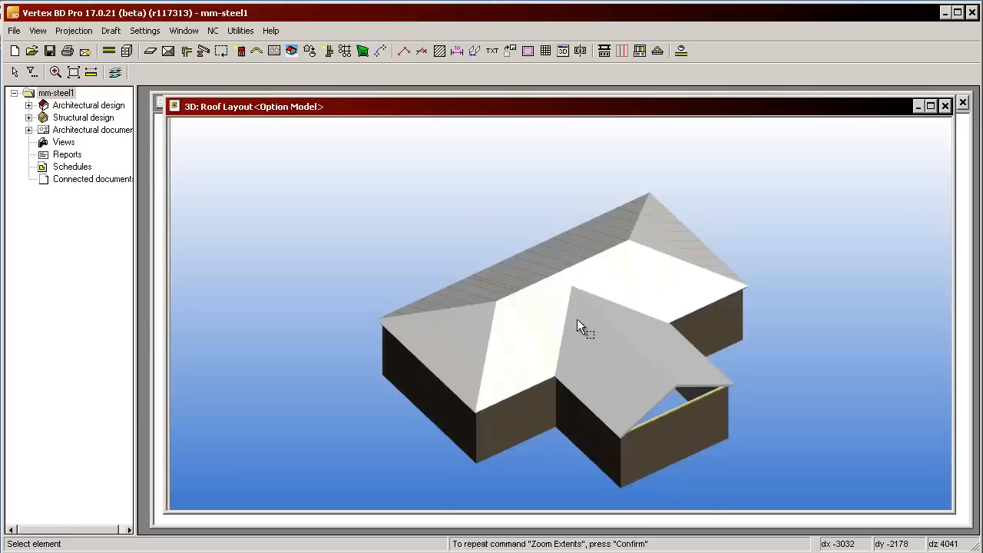
scroll(576, 319, "up", 5)
scroll(569, 340, "down", 2)
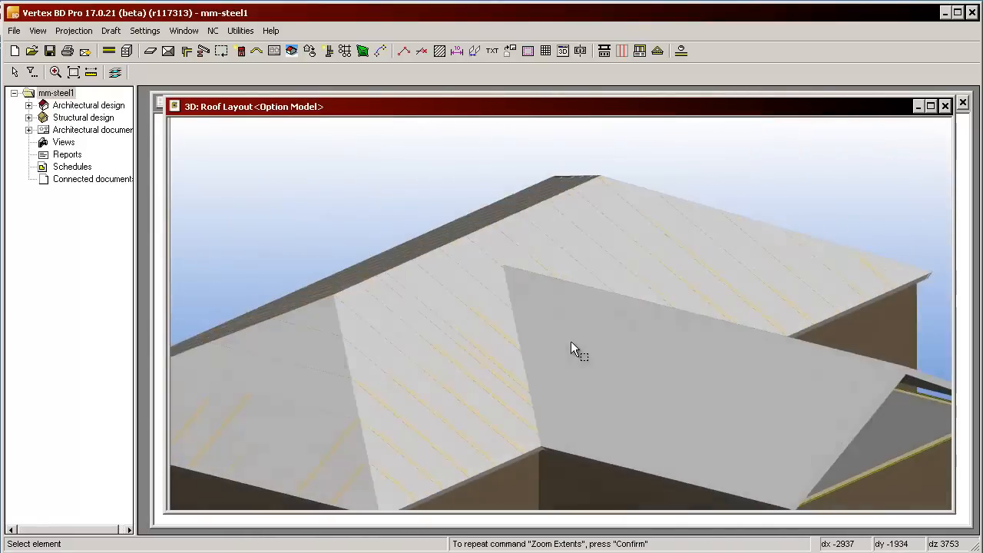
scroll(570, 341, "down", 1)
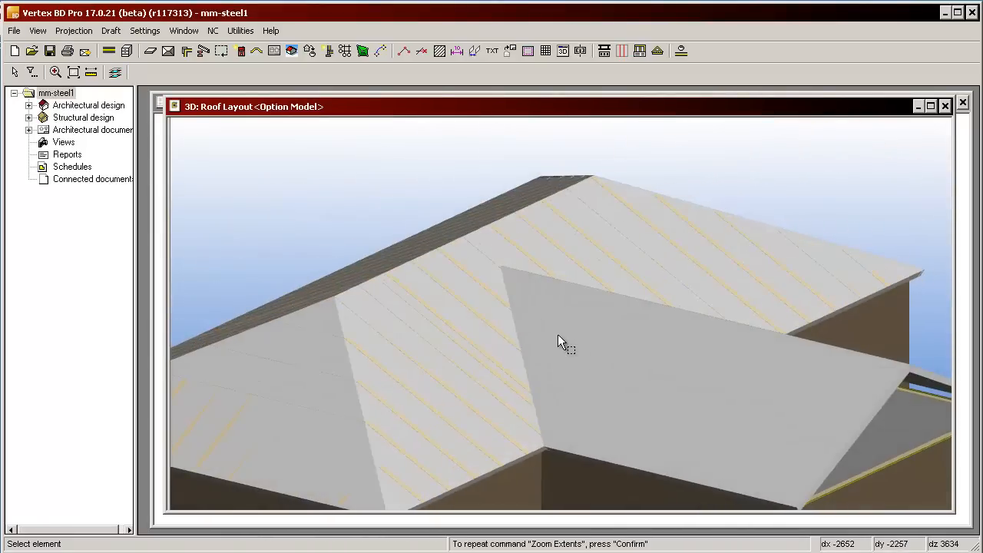
key("ctrl+Tab")
scroll(560, 341, "up", 2)
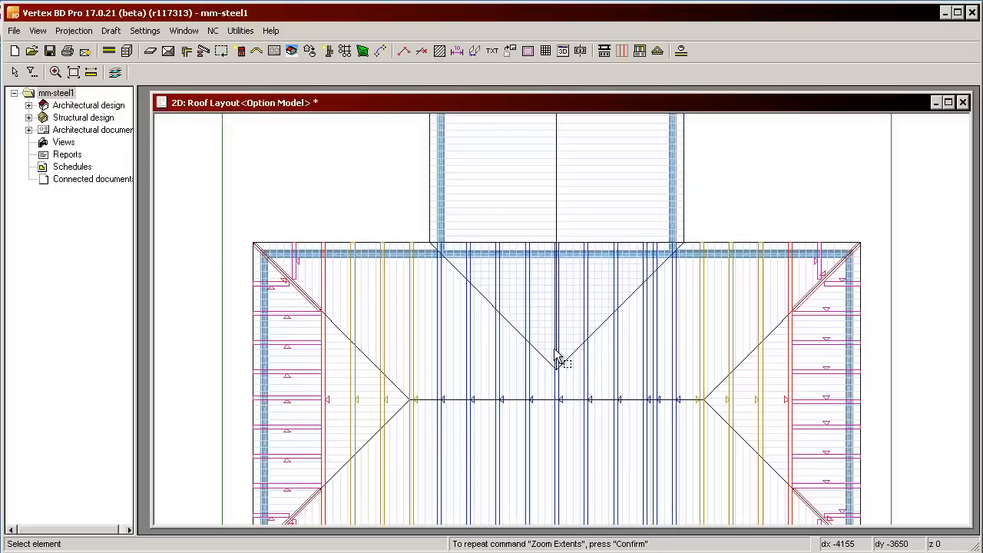
left_click(658, 52)
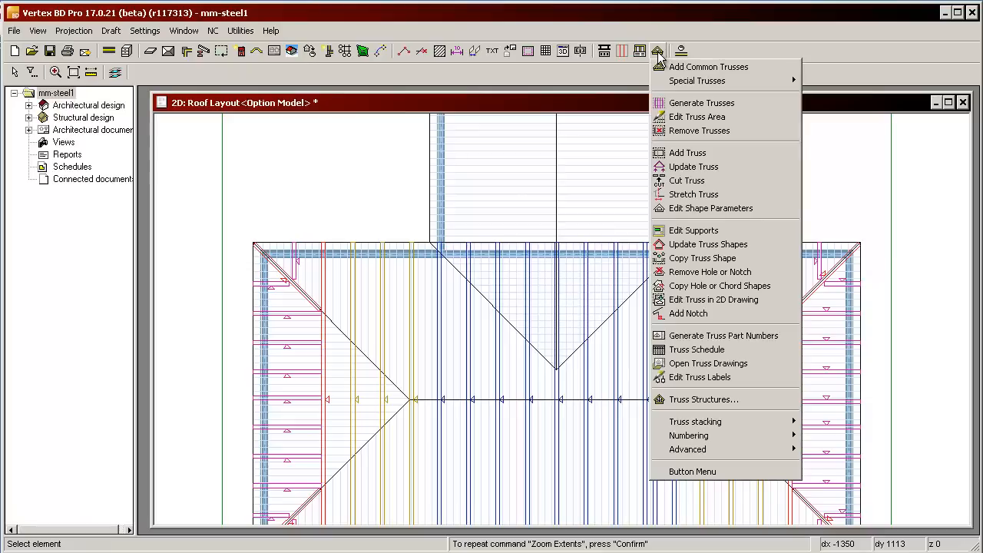
mouse_move(691, 83)
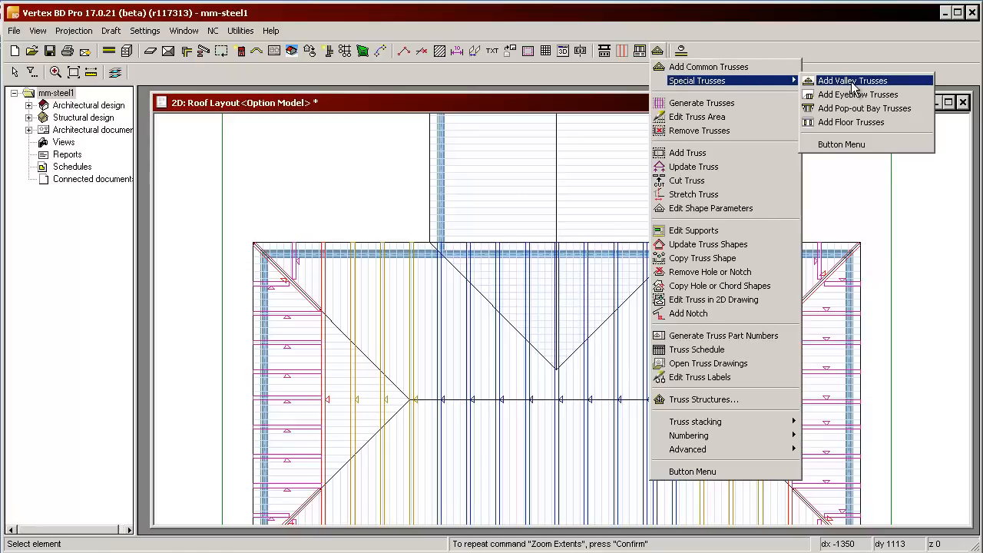
left_click(900, 90)
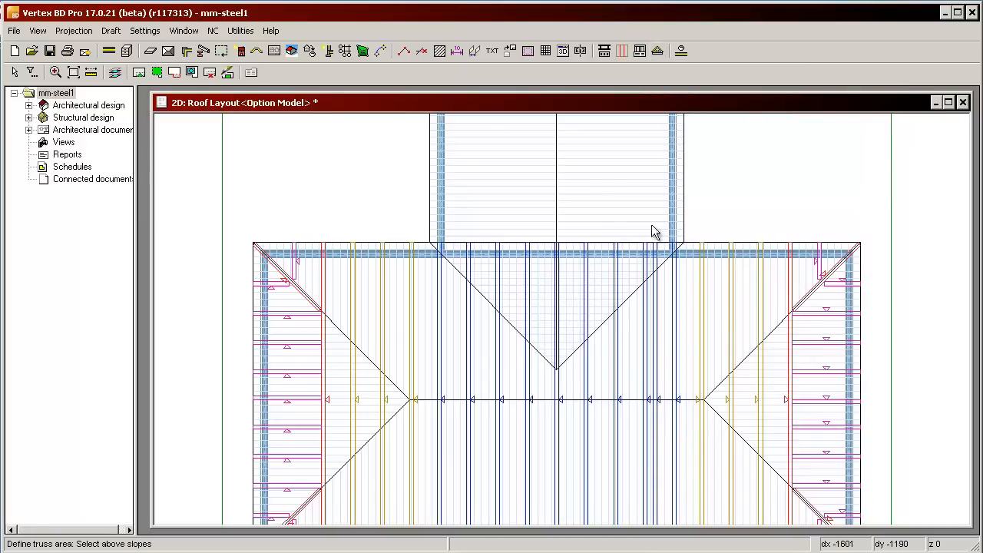
left_click(593, 186)
left_click(510, 186)
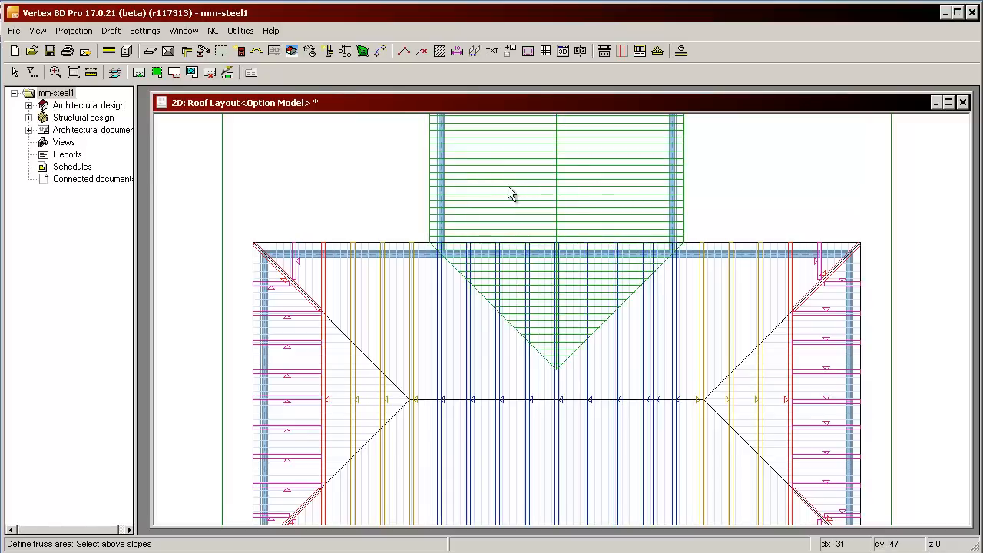
middle_click(528, 185)
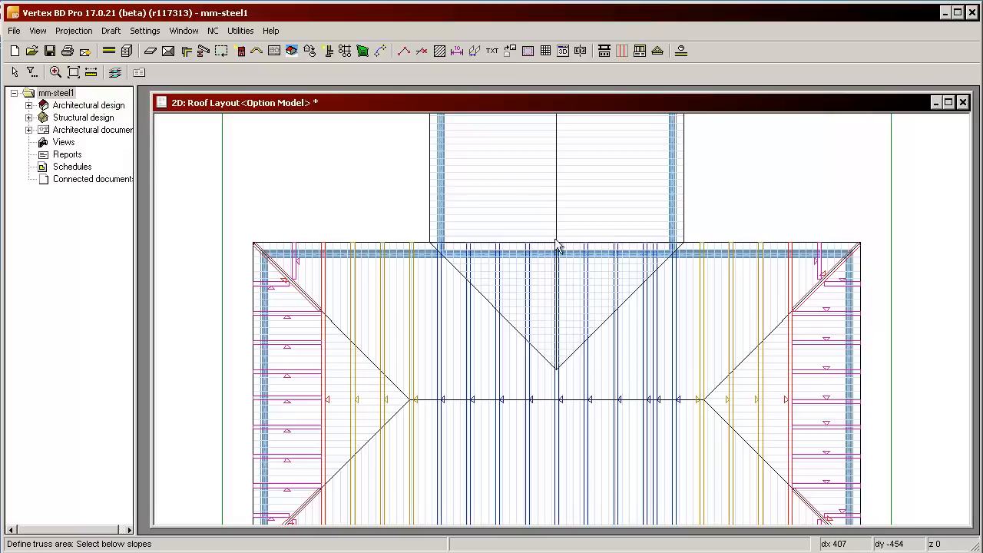
left_click(718, 317)
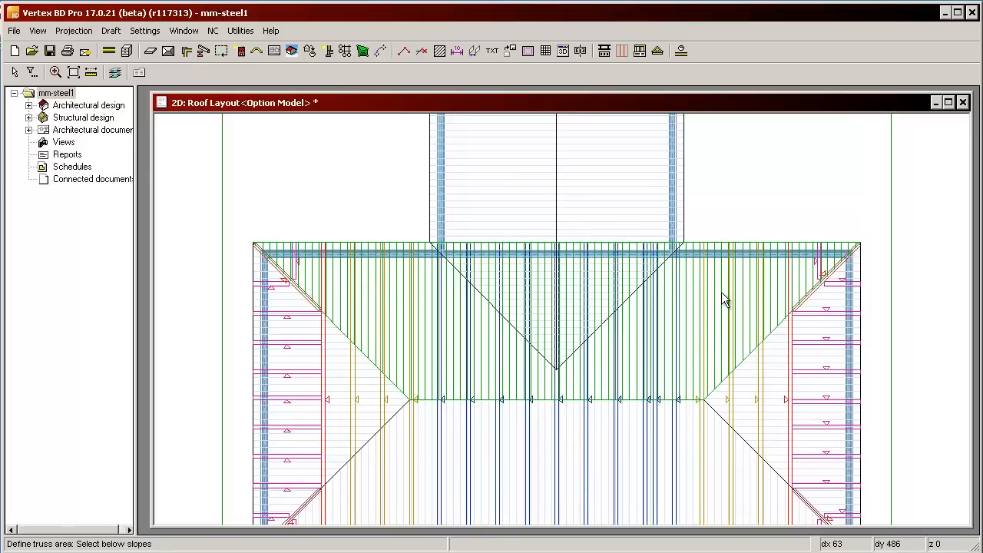
middle_click(721, 292)
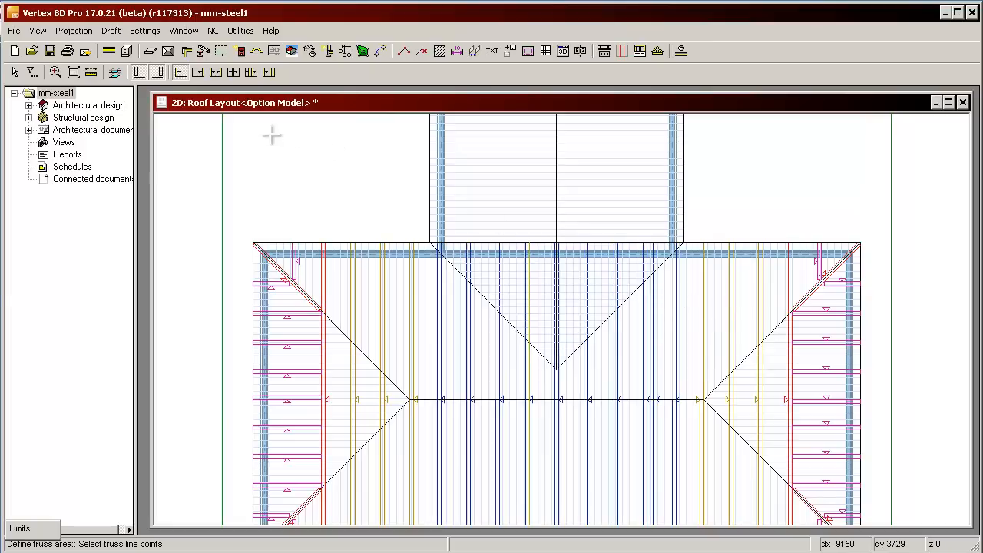
- Set the valley tip as the origin point and place the valley truss line on the outer edge of the main building's rear wall frame
left_click(234, 71)
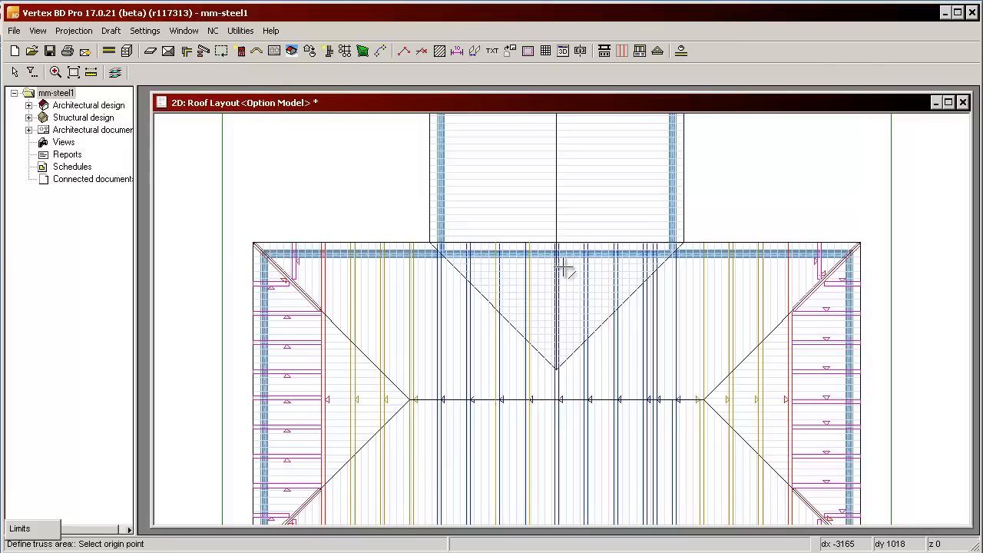
scroll(555, 371, "up", 5)
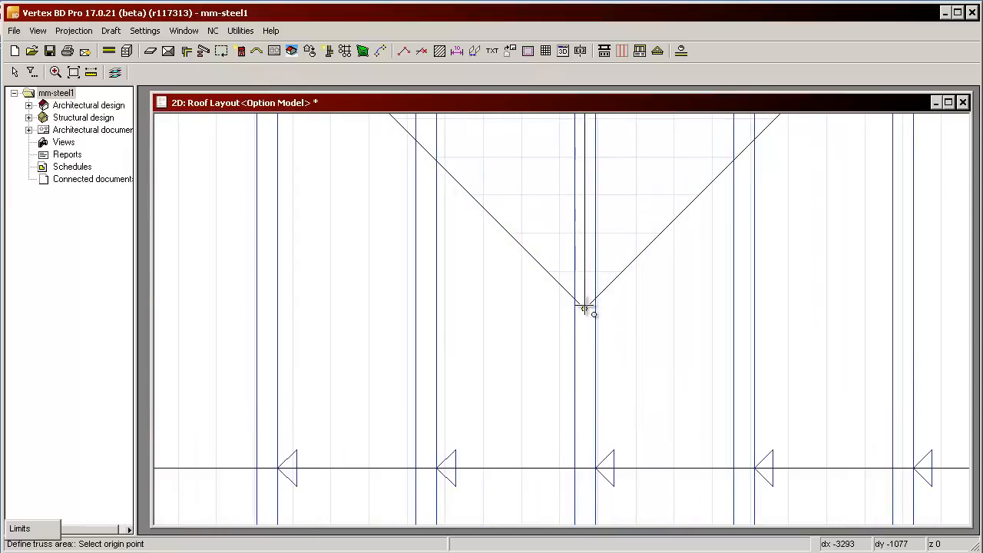
left_click(584, 307)
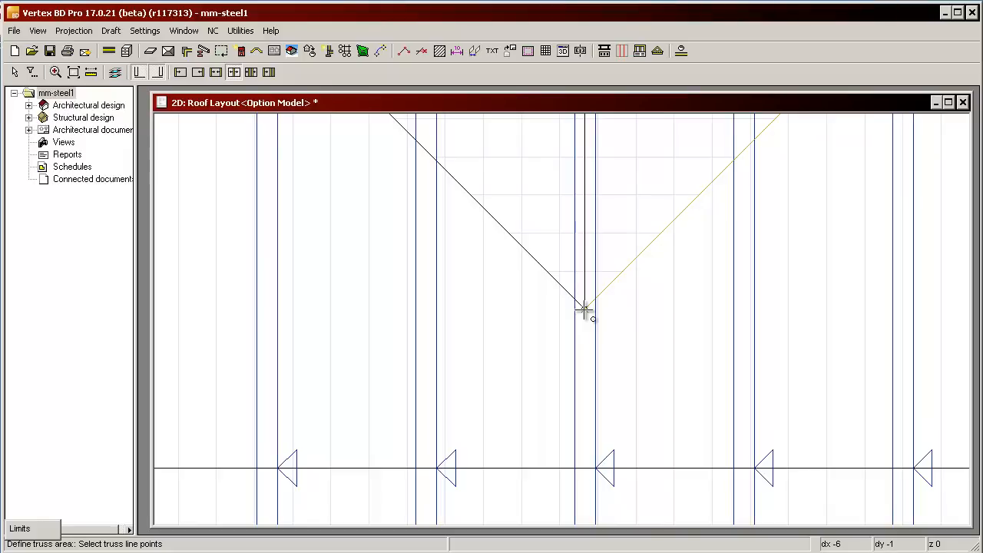
scroll(596, 299, "down", 1)
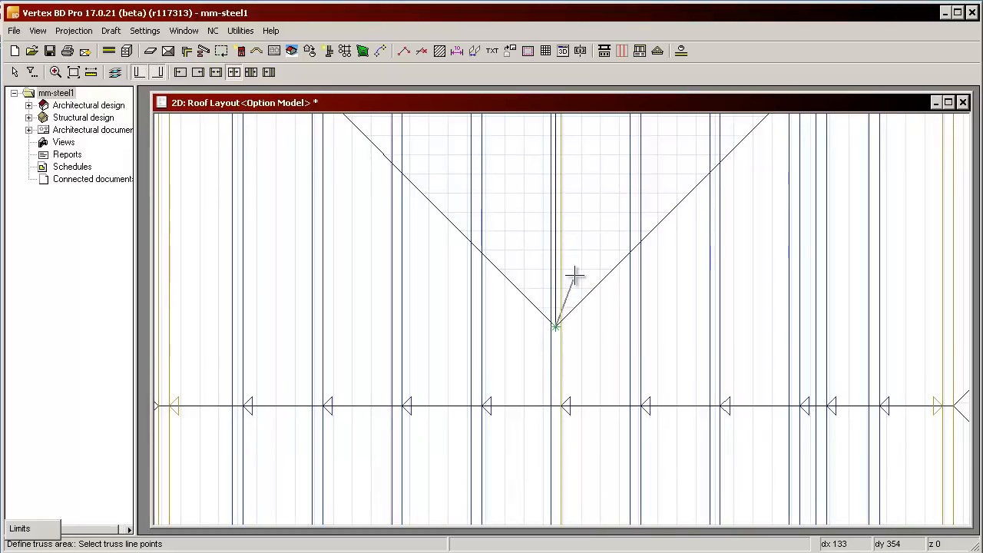
scroll(572, 277, "down", 1)
key("y")
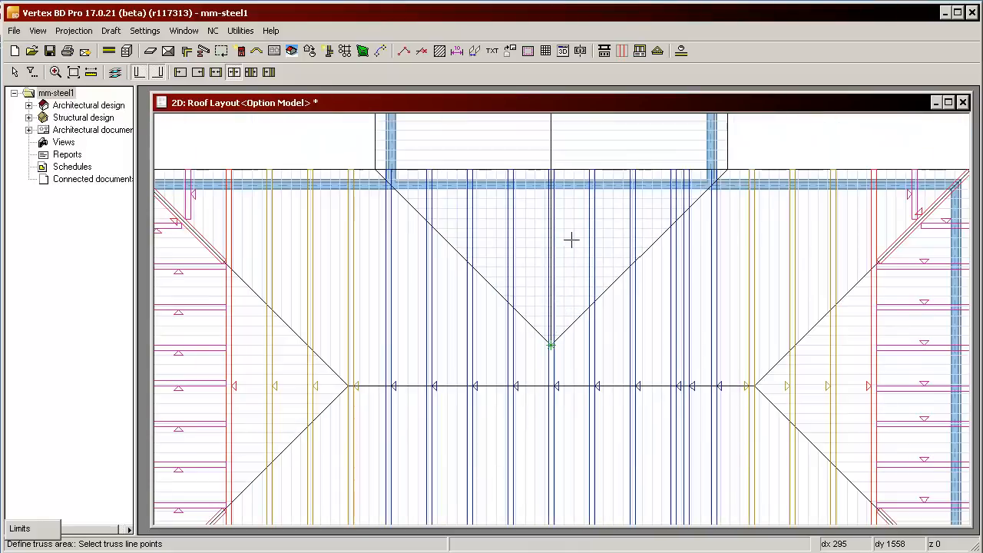
scroll(564, 182, "up", 2)
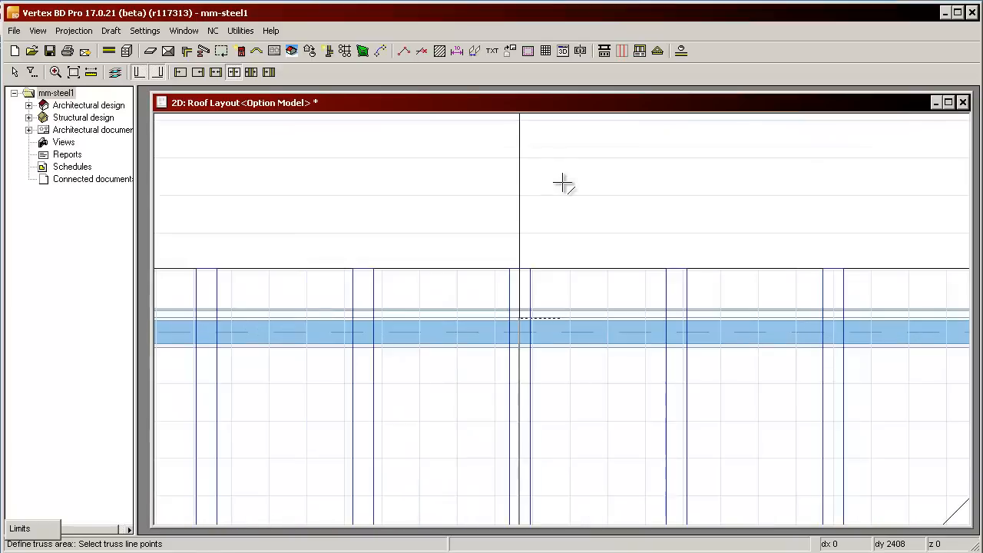
scroll(553, 322, "up", 2)
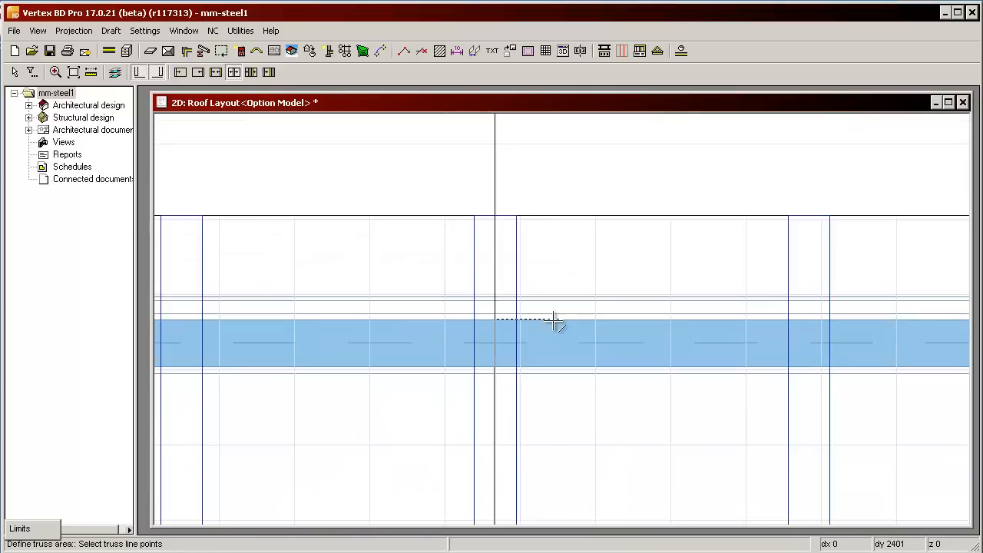
left_click(562, 322)
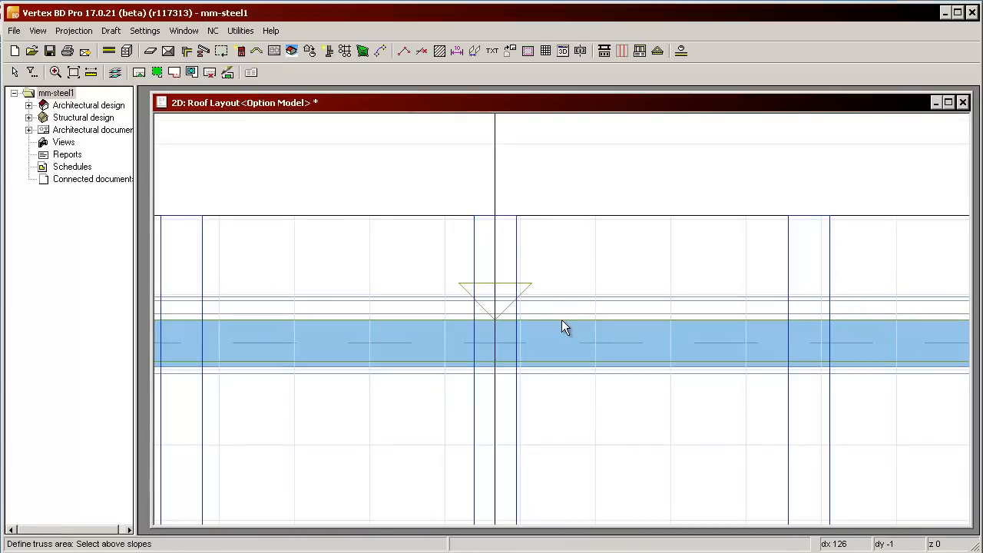
- End the valley truss command and inspect the valley trusses in the 3D roof layout
scroll(599, 372, "down", 3)
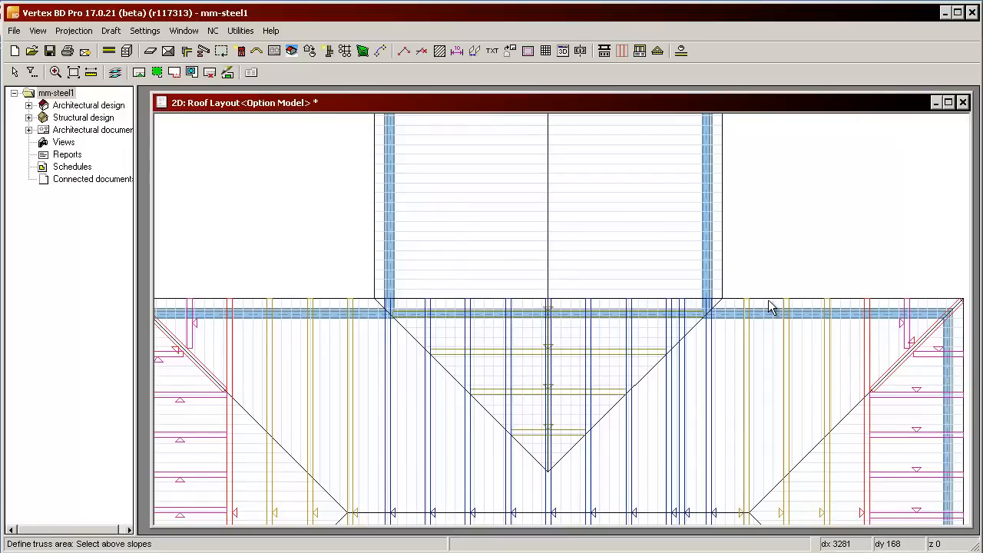
key("Escape")
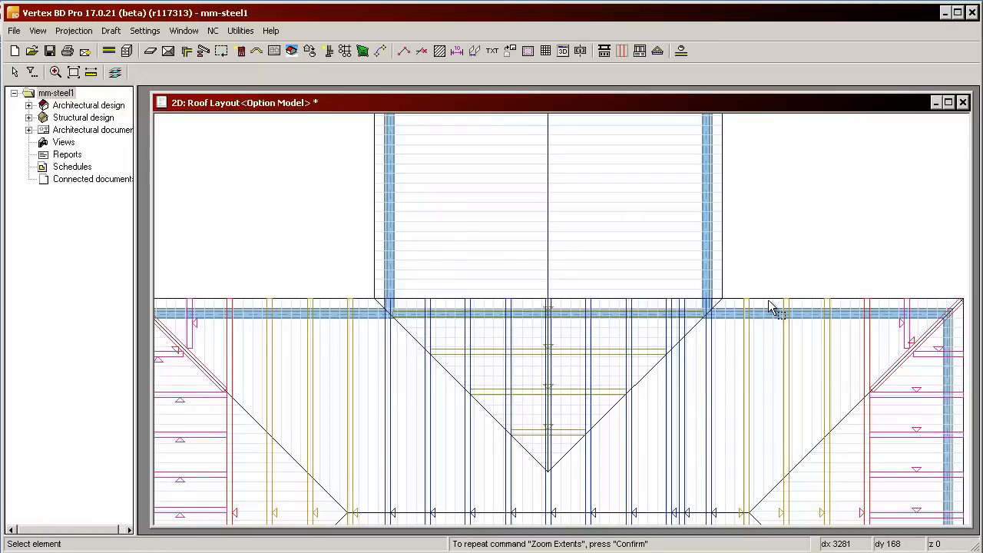
key("F3")
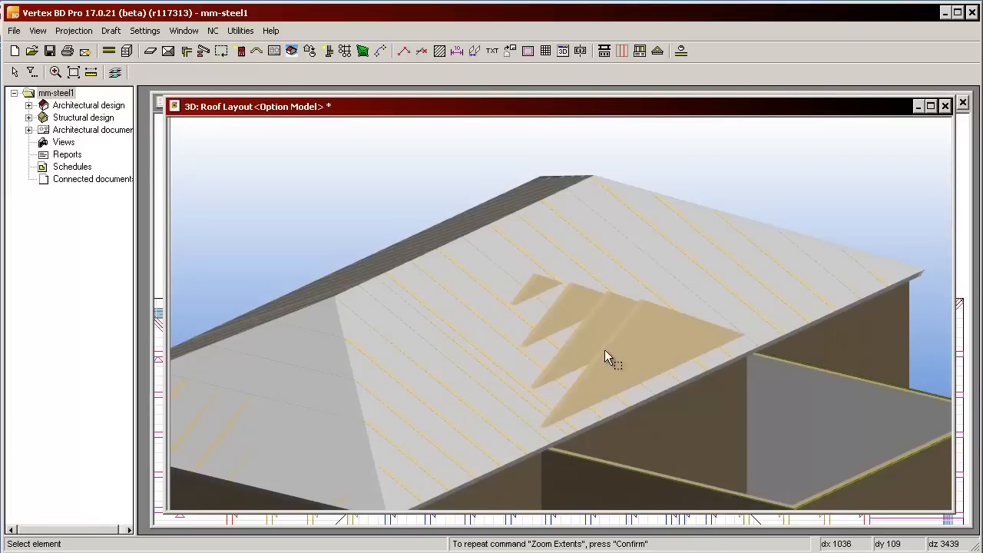
scroll(602, 355, "up", 3)
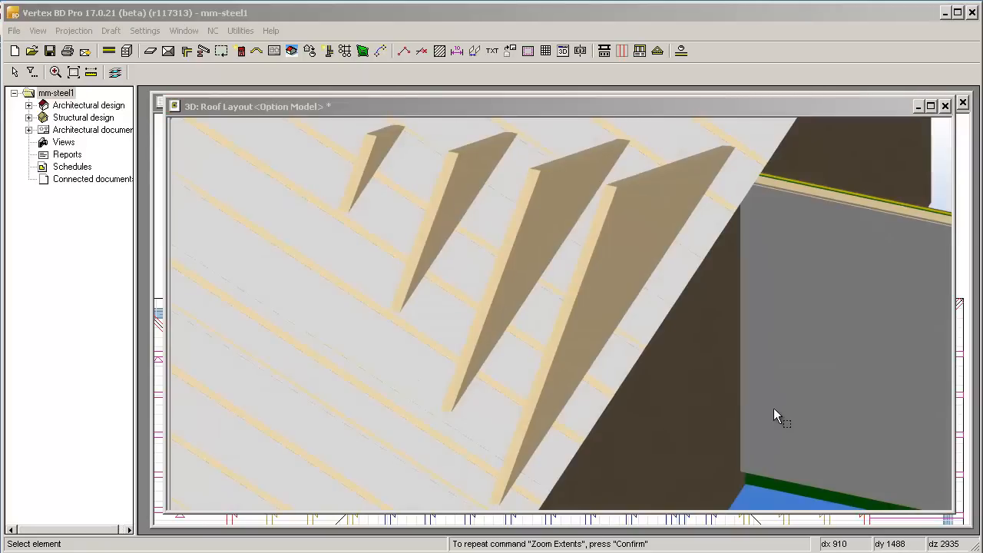
- Restore all quick-hidden elements in the 3D roof layout and bring the whole building into view
right_click(833, 323)
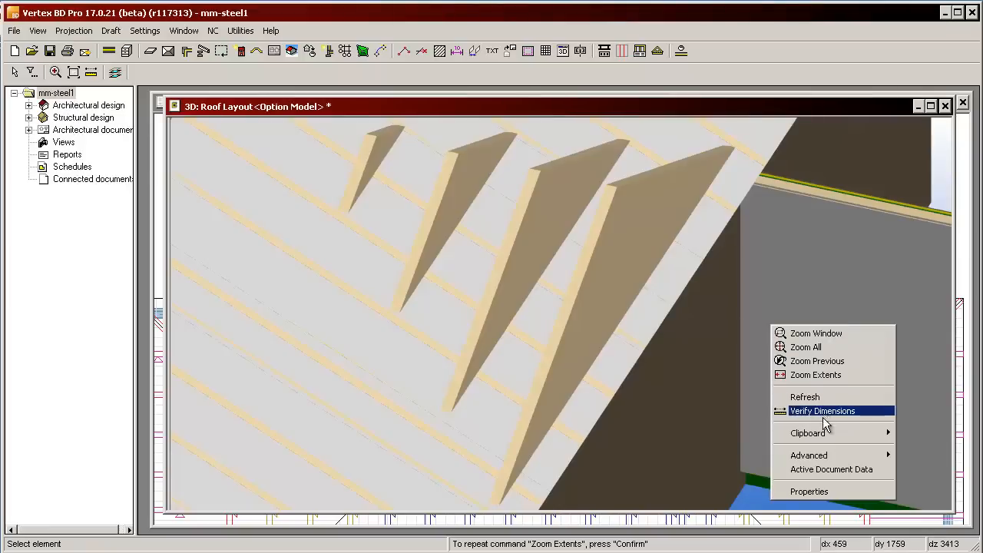
mouse_move(823, 454)
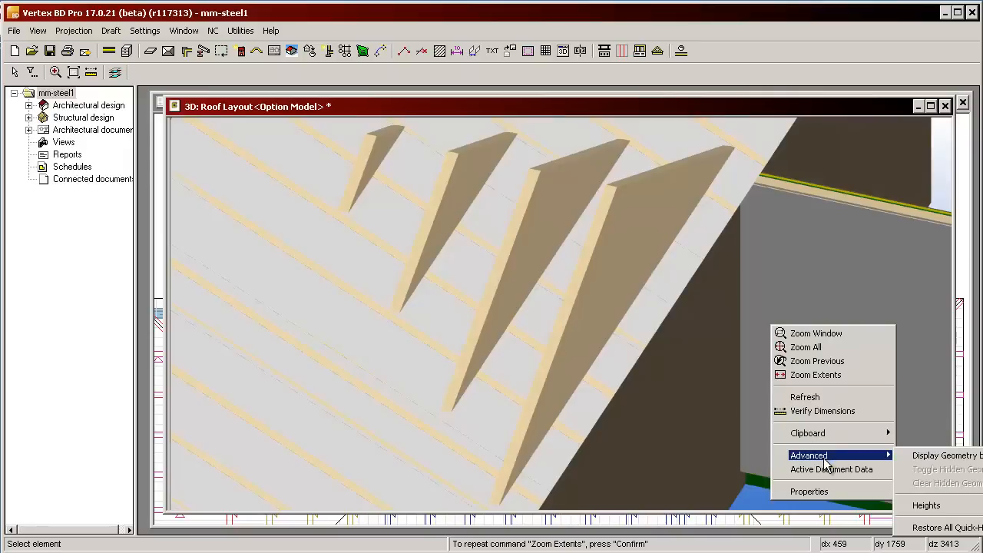
left_click(924, 527)
scroll(669, 247, "down", 5)
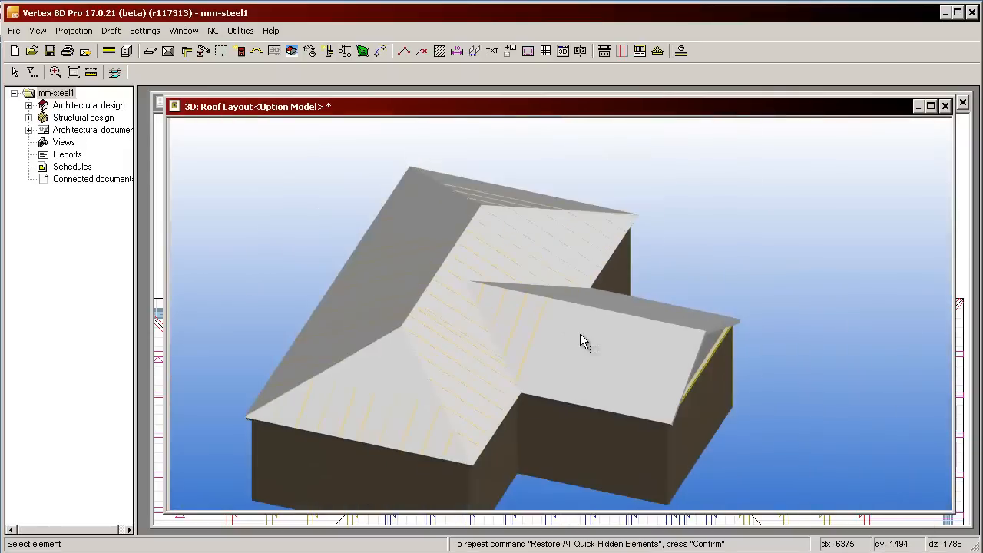
- Start adding common trusses in the 2D roof layout with the STD shape, 80 mm thickness and 600 mm spacing
key("ctrl+Tab")
scroll(580, 333, "down", 2)
scroll(550, 248, "up", 2)
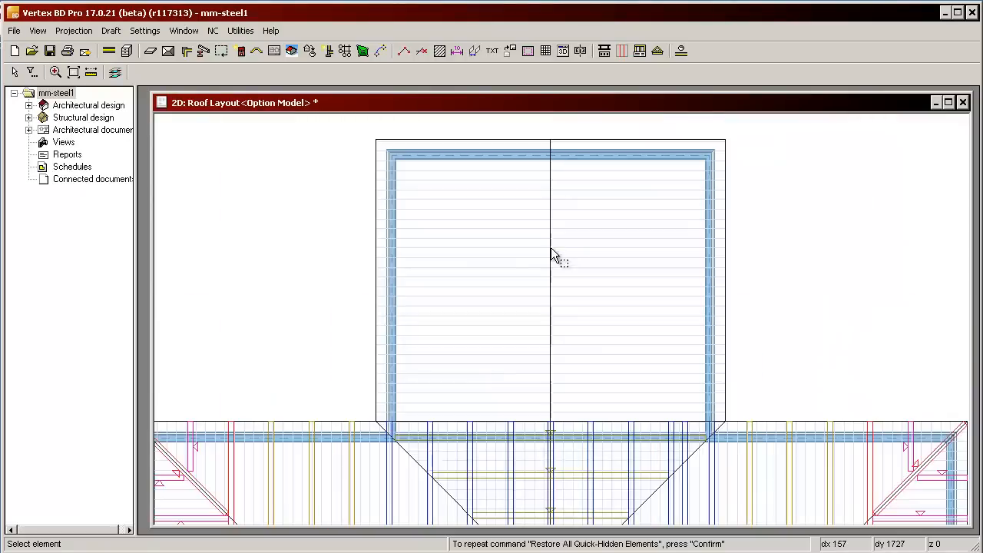
left_click(658, 53)
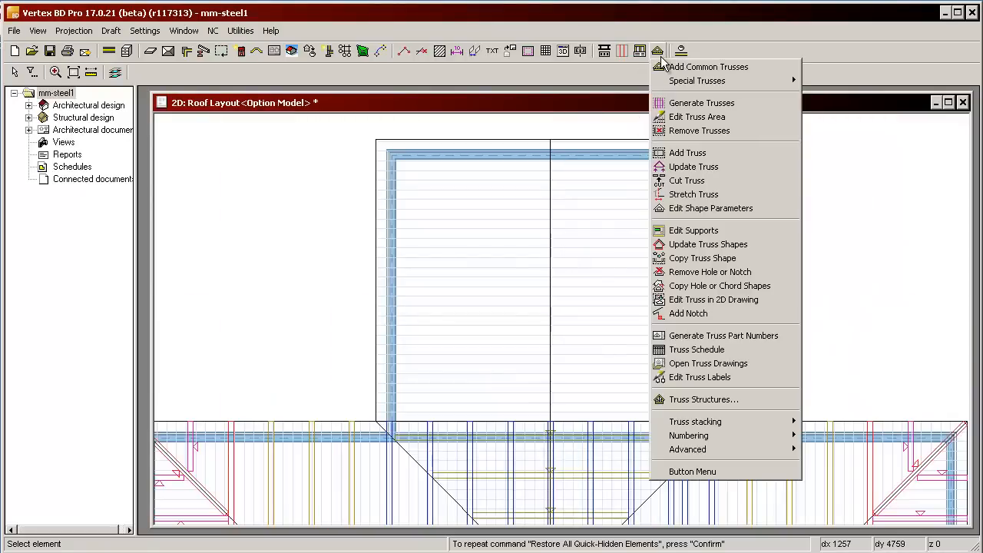
left_click(688, 68)
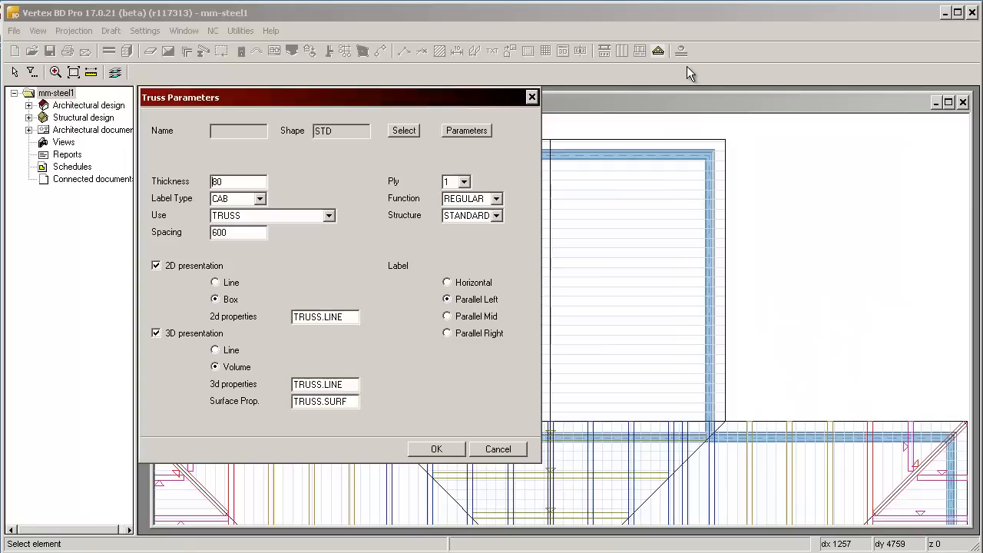
left_click(450, 446)
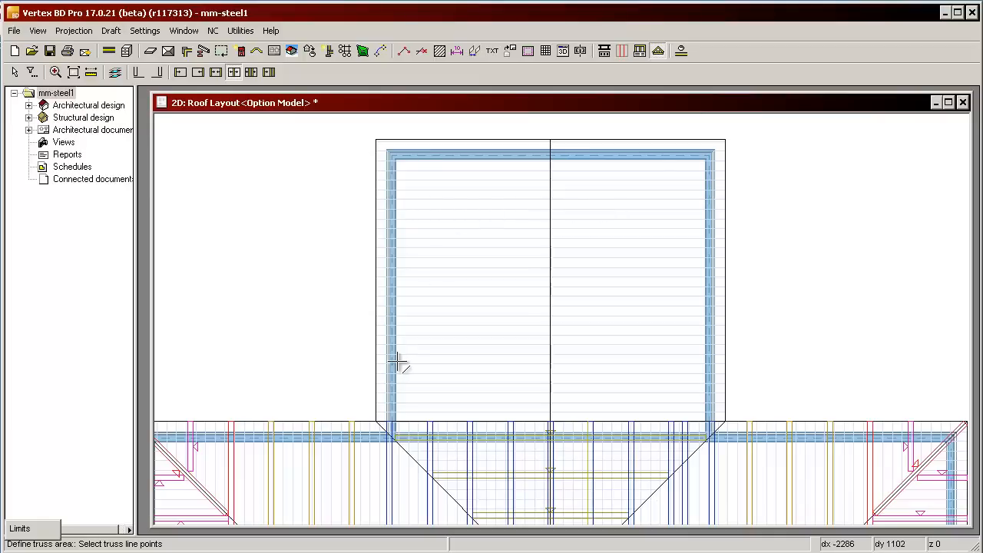
- Place the truss line along the outer frame edge of the gable wing's left wall, from the main building's wall to the wing's far corner
scroll(392, 427, "up", 2)
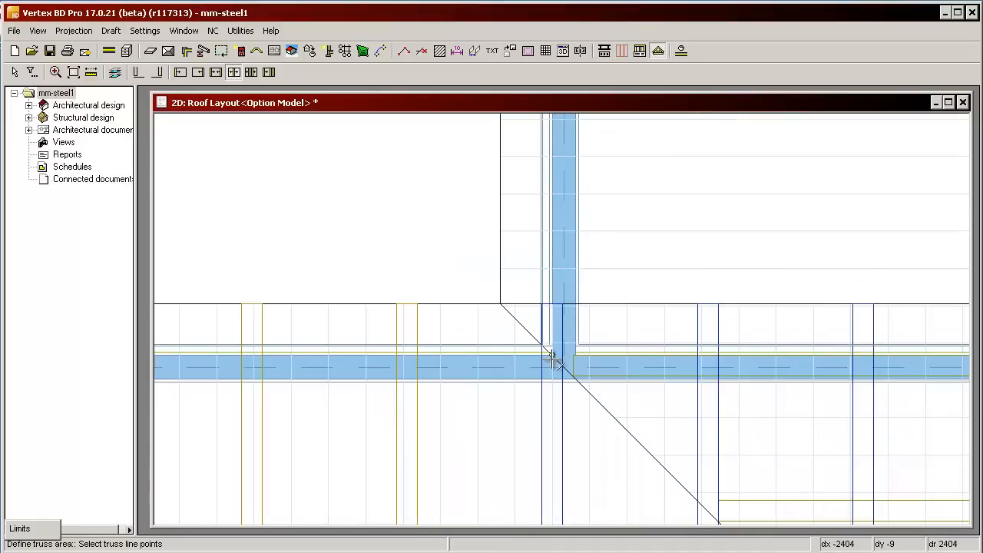
scroll(554, 349, "up", 2)
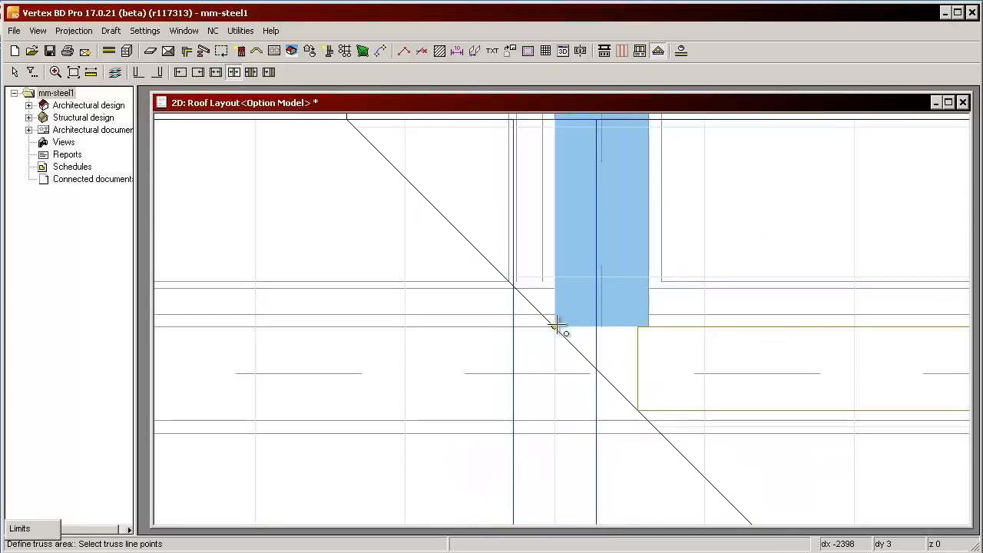
scroll(573, 255, "down", 2)
scroll(568, 292, "down", 2)
scroll(555, 222, "up", 4)
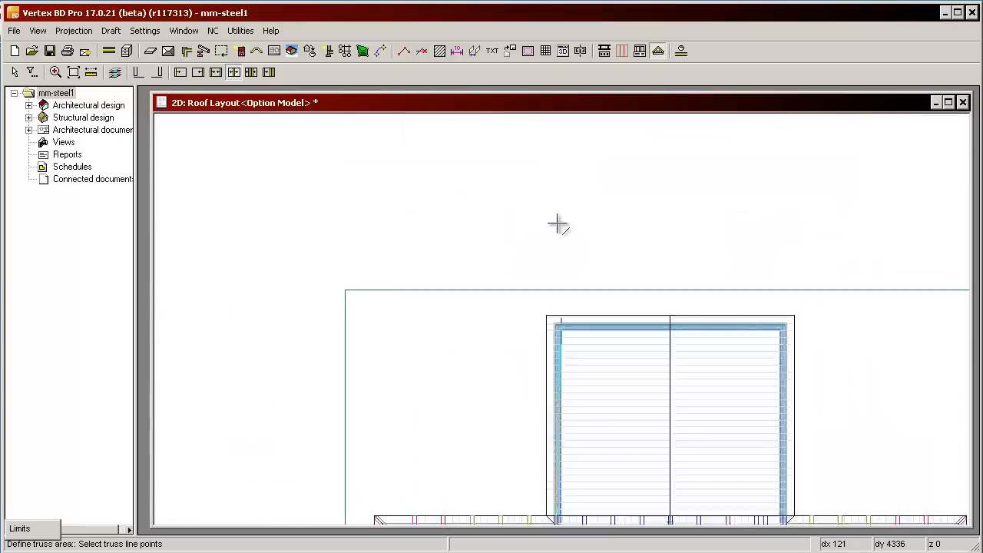
scroll(535, 341, "up", 2)
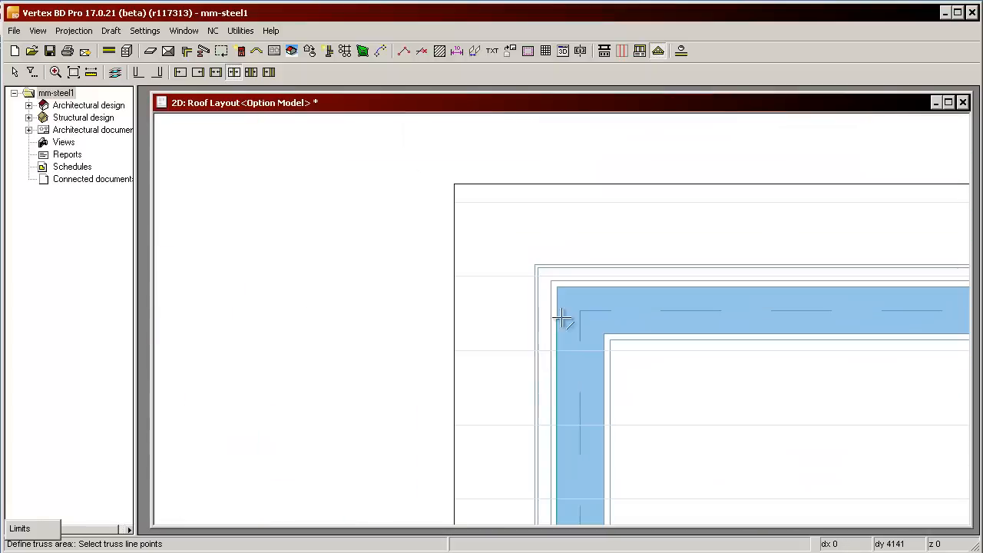
left_click(555, 285)
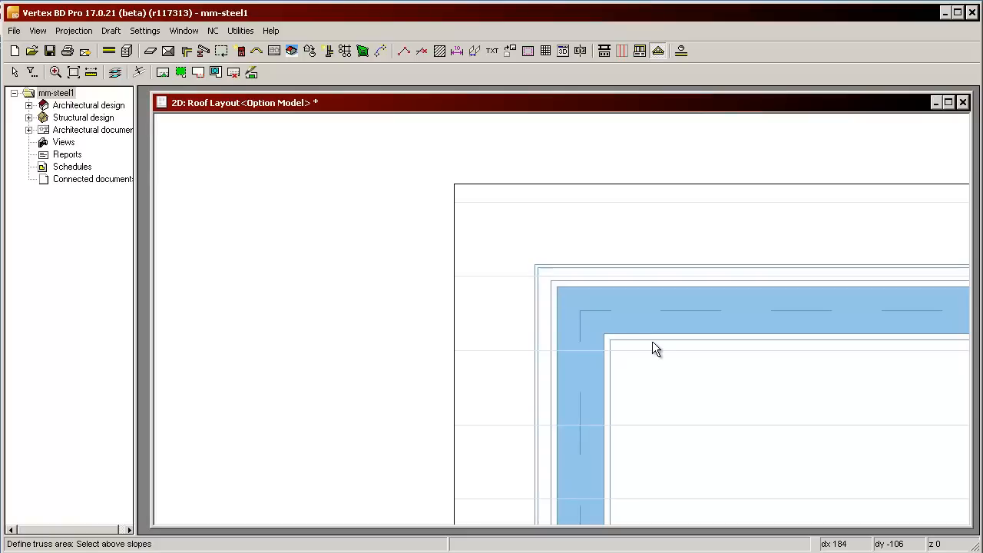
- Select both gable wing slopes as the above slopes of the truss area
scroll(652, 341, "down", 4)
left_click(566, 347)
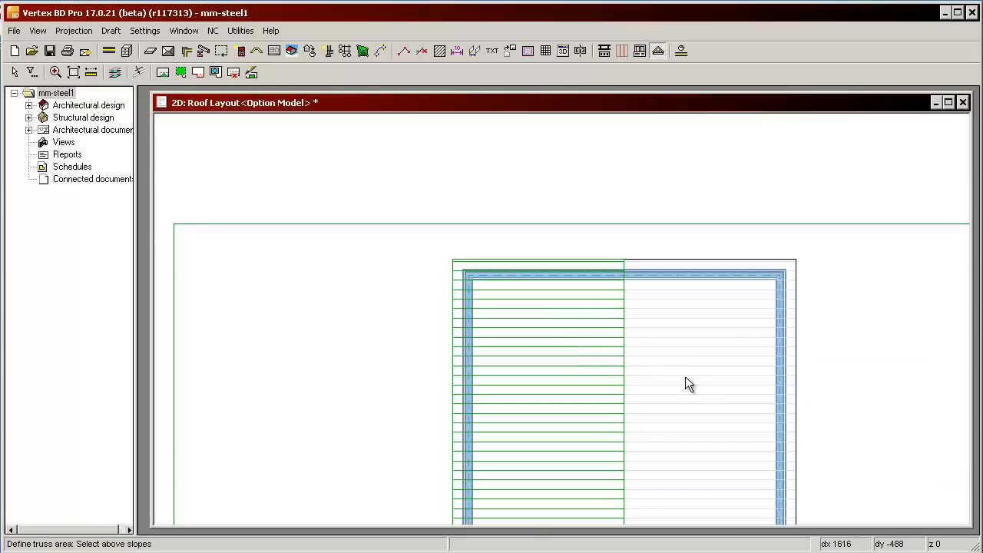
left_click(686, 366)
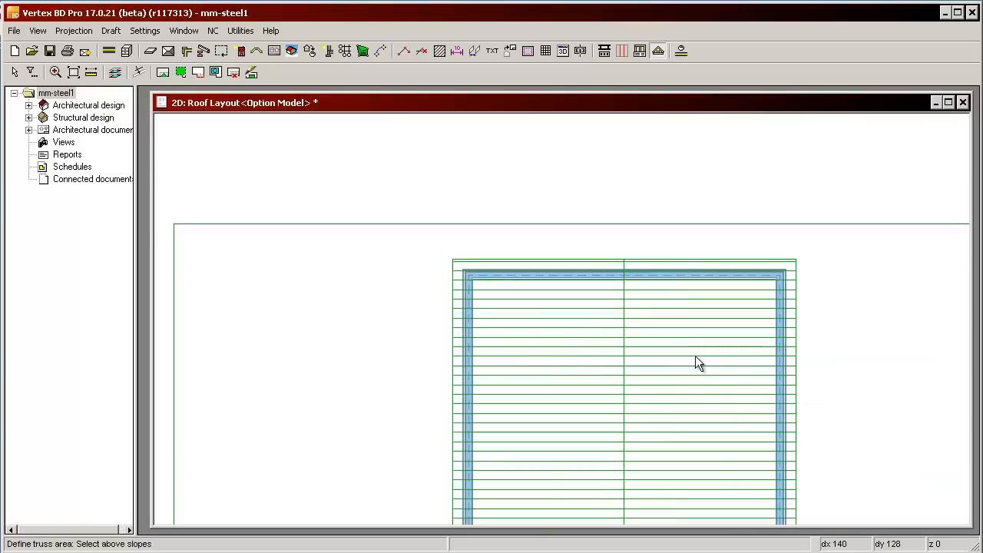
right_click(695, 356)
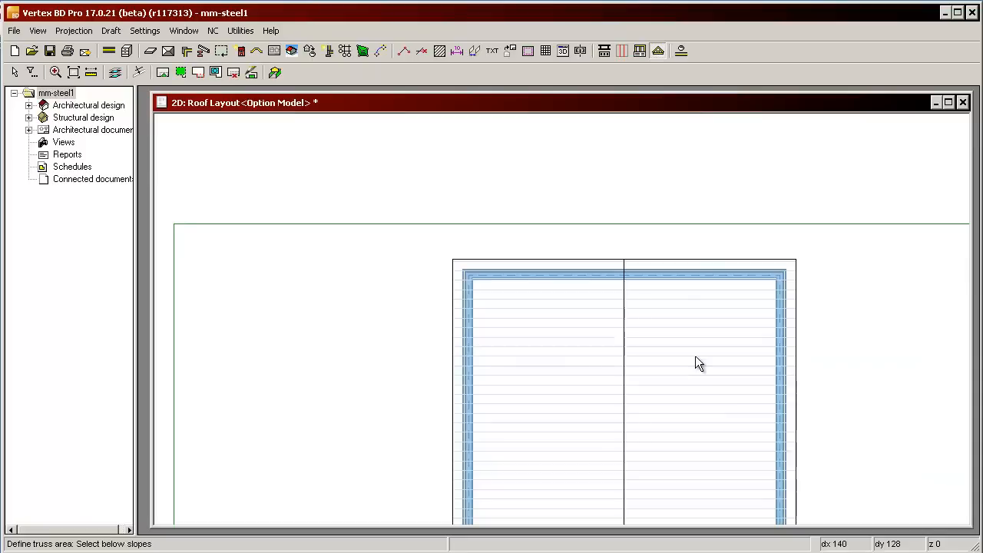
- Add a rectangular limiting area at plate height 2427.5 between opposite outer frame corners of the gable wing as the trusses' lower limit
left_click(215, 72)
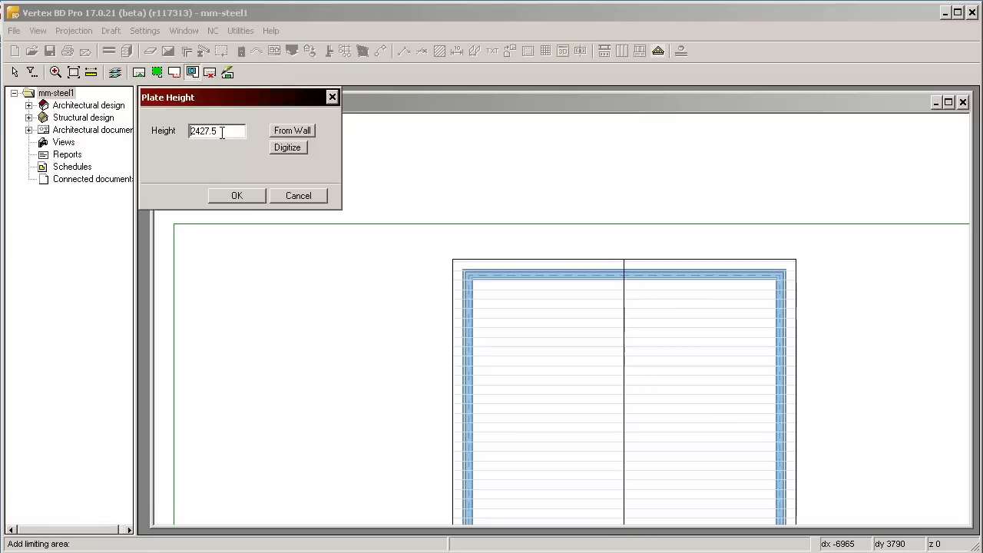
left_click(231, 198)
scroll(483, 300, "up", 2)
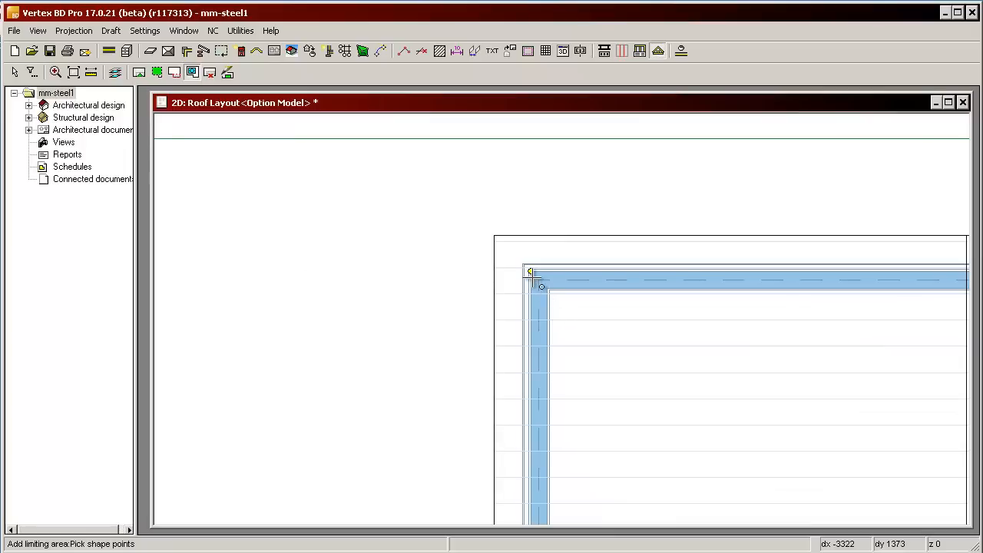
left_click(533, 277)
scroll(569, 322, "down", 2)
scroll(609, 394, "down", 1)
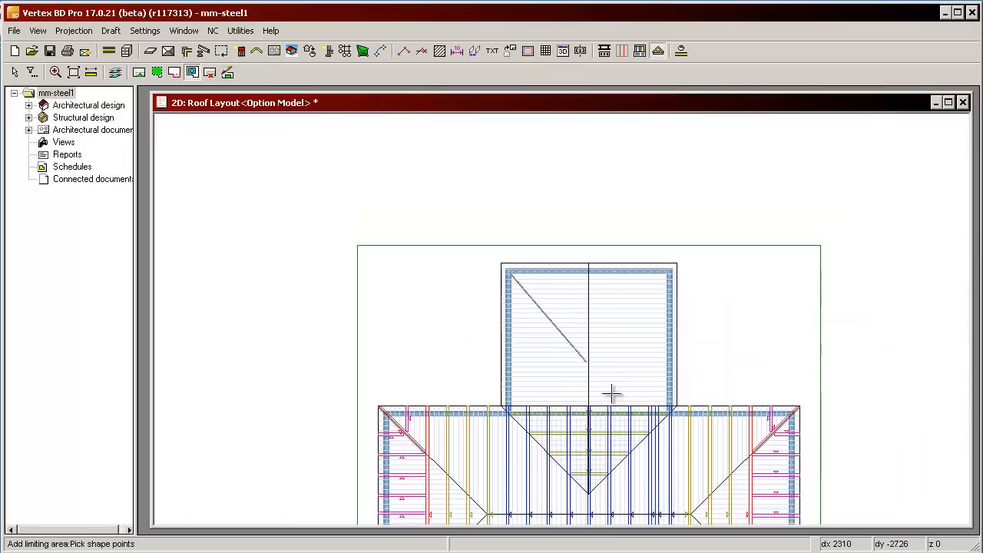
scroll(665, 408, "up", 3)
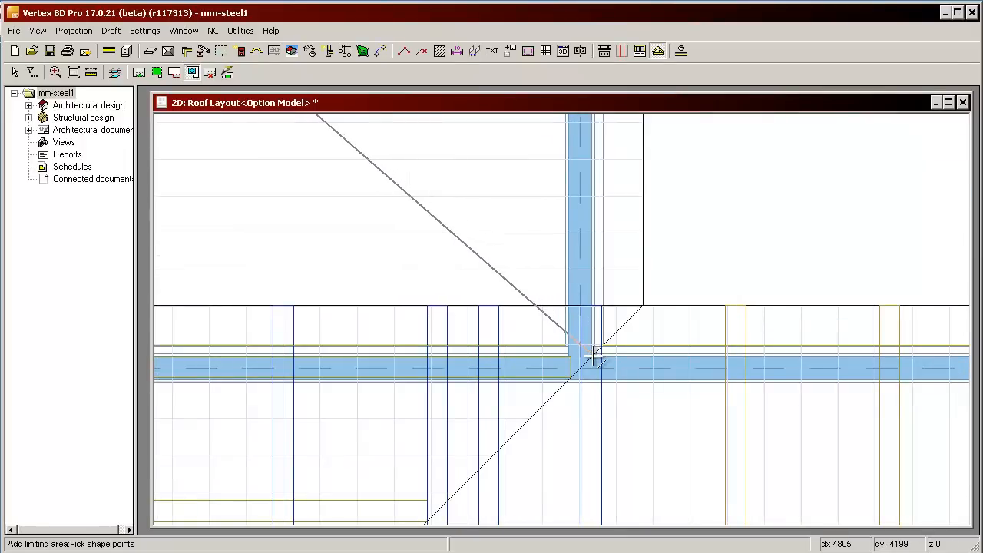
scroll(592, 355, "up", 2)
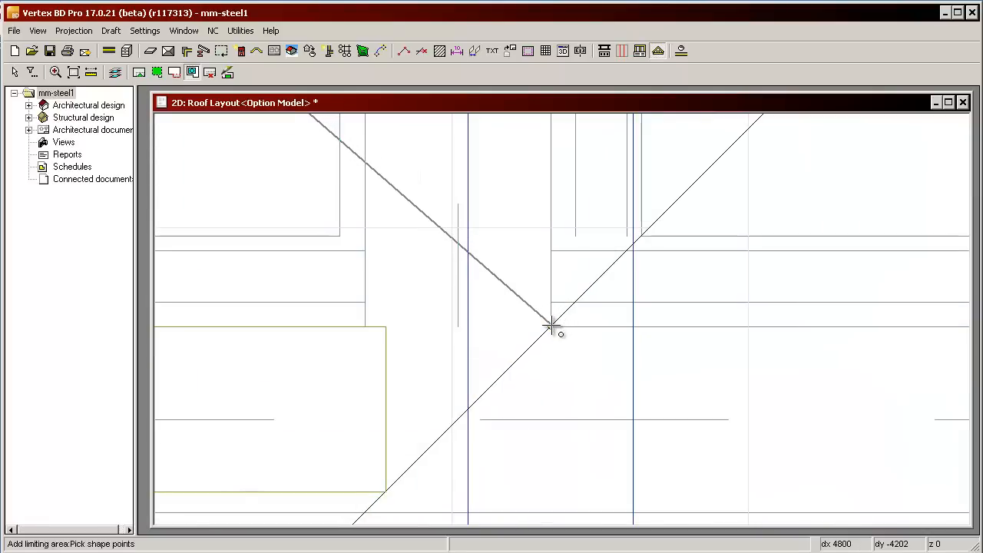
left_click(551, 326)
middle_click(486, 223)
scroll(485, 224, "down", 4)
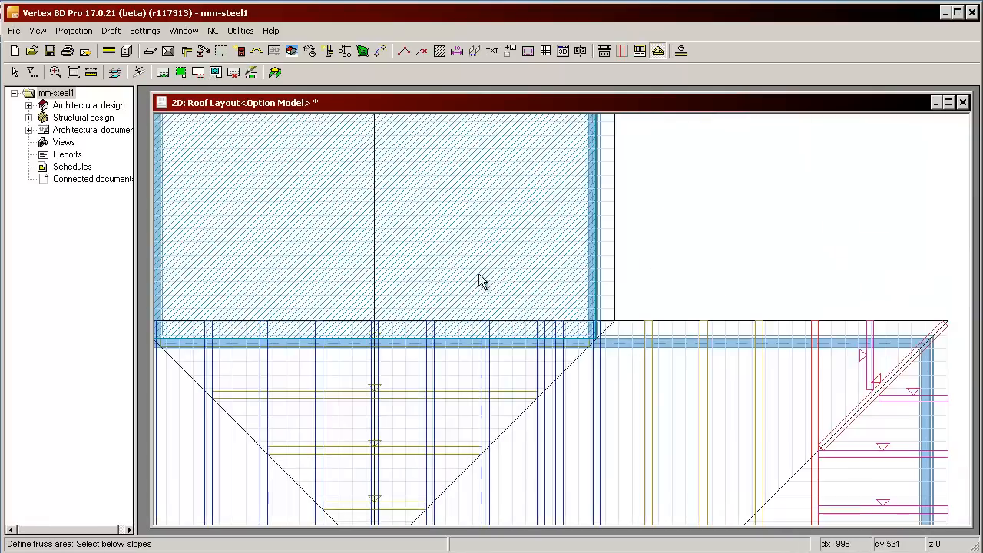
scroll(483, 282, "down", 1)
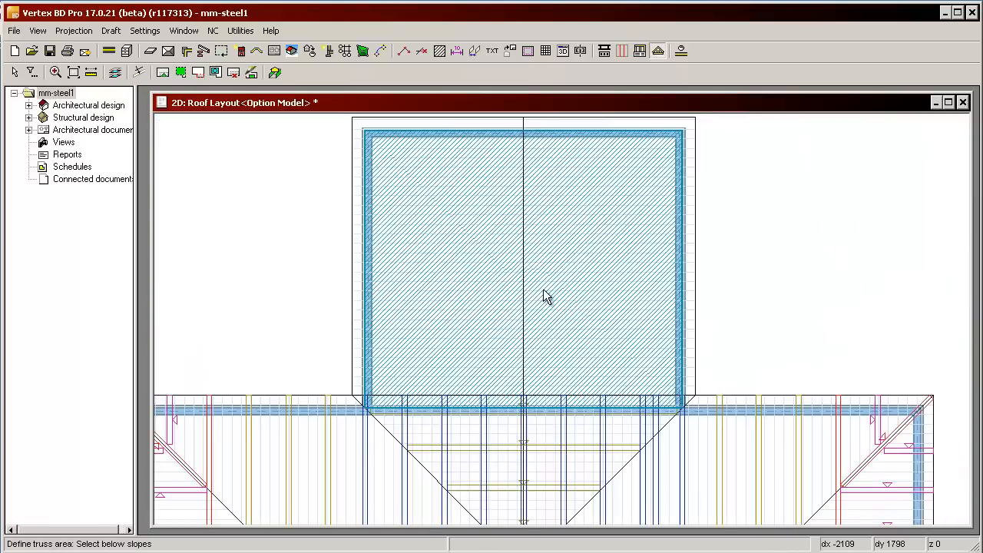
- Set the gable wing's two side walls as the bearing components and generate its common trusses
left_click(544, 296)
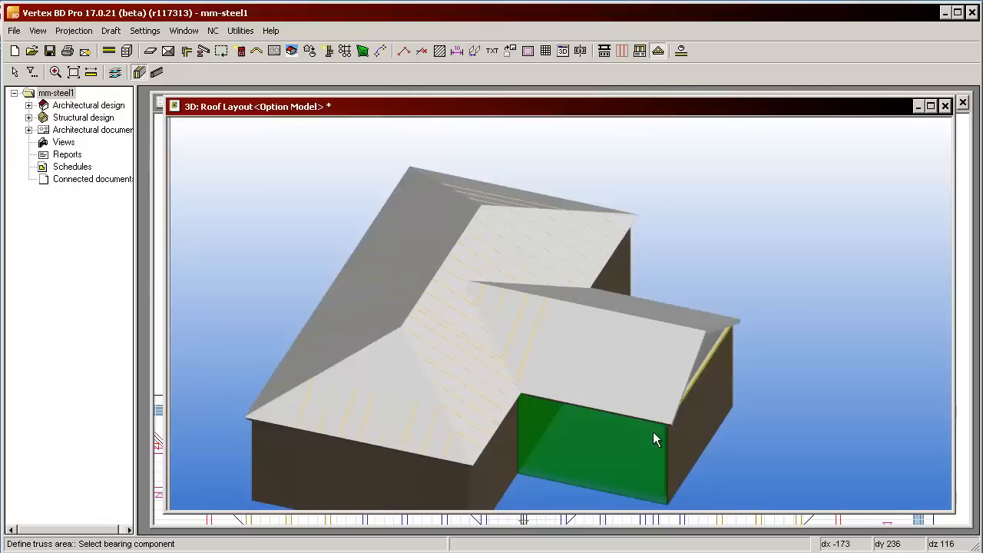
middle_click_drag(690, 418, 693, 426)
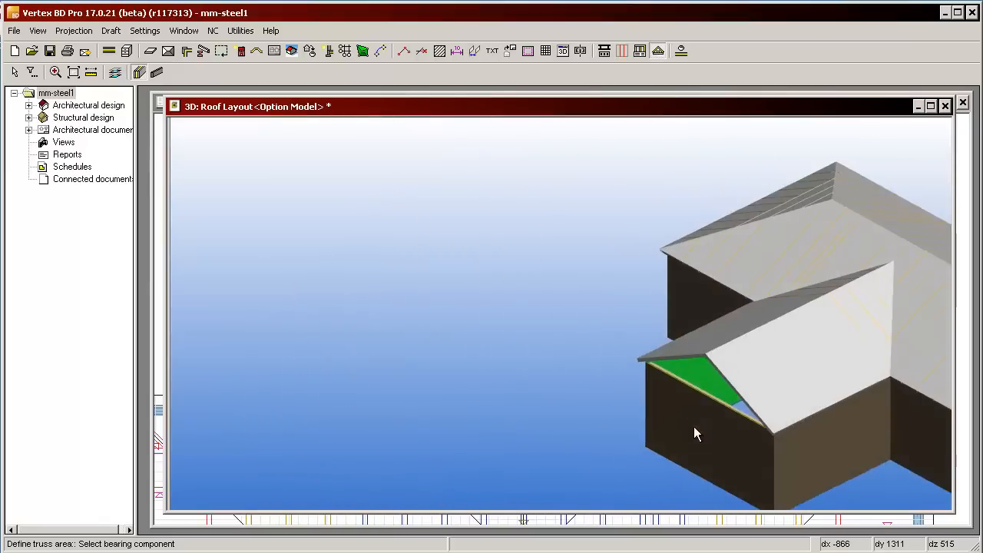
left_click(817, 446)
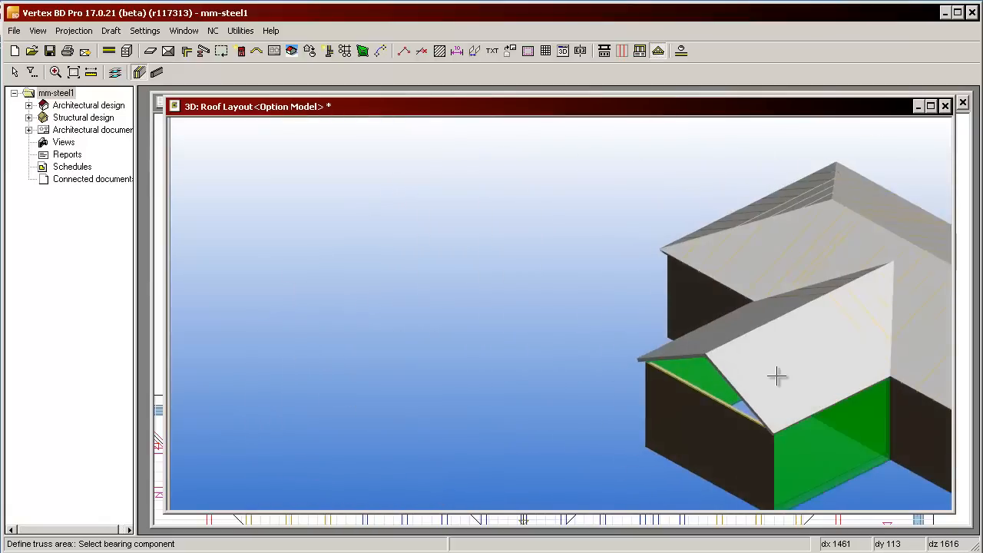
key("ctrl+Tab")
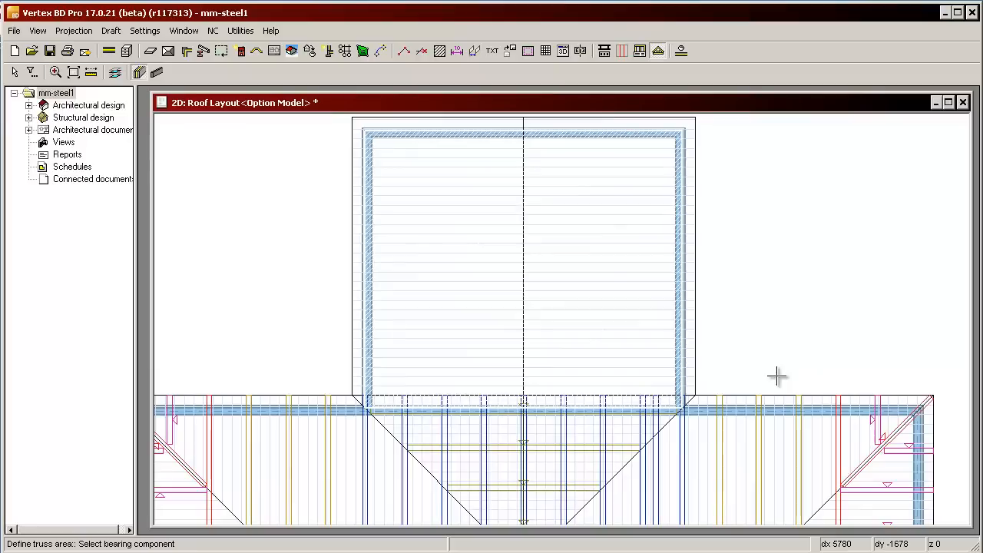
left_click(603, 223)
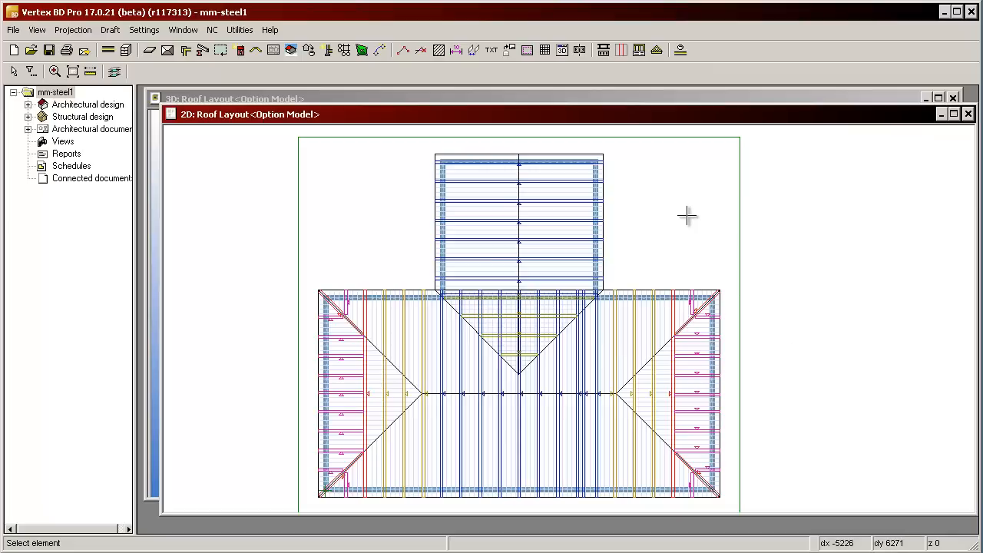
- Generate part numbers for all trusses with the TRUSS numbering, update the truss schedule and place it beside the roof plan
left_click(656, 50)
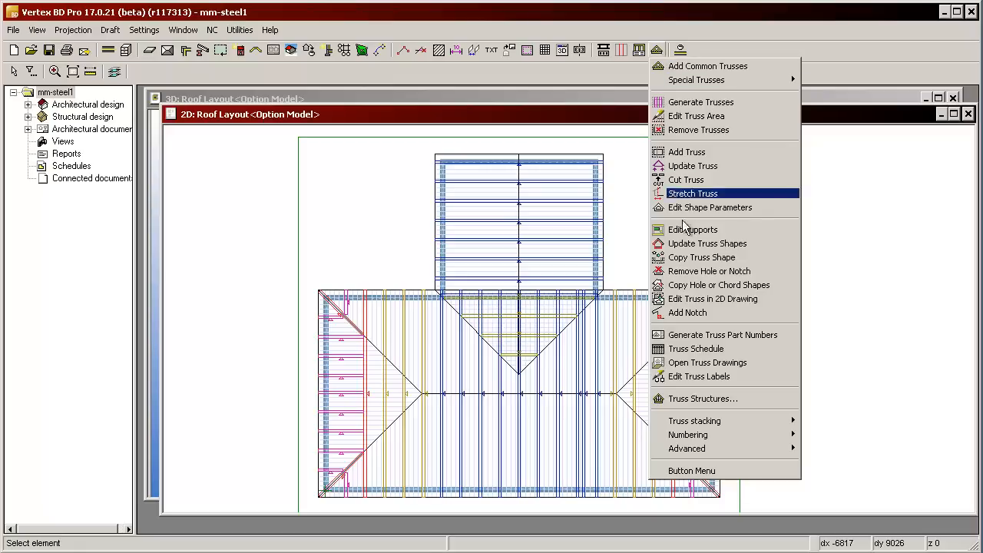
left_click(705, 338)
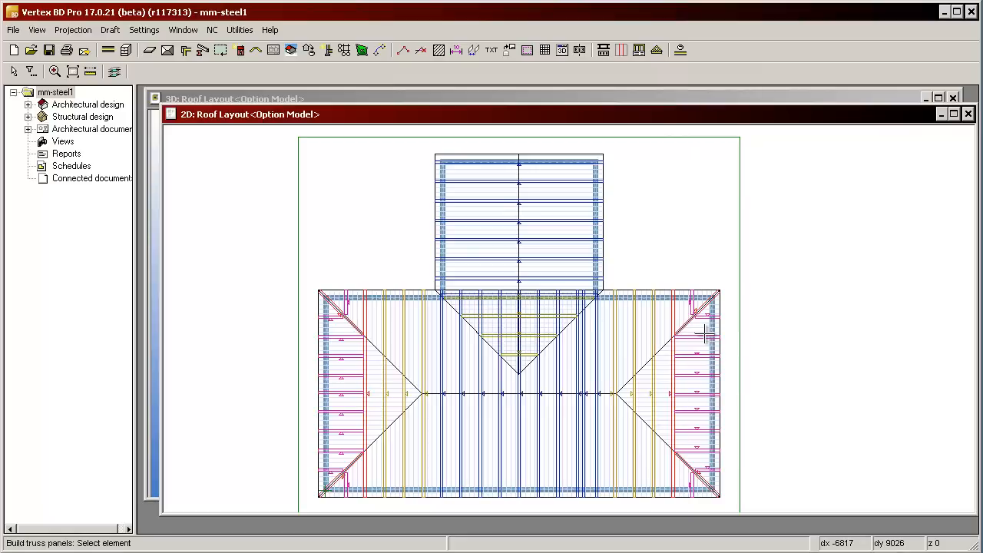
left_click(664, 288)
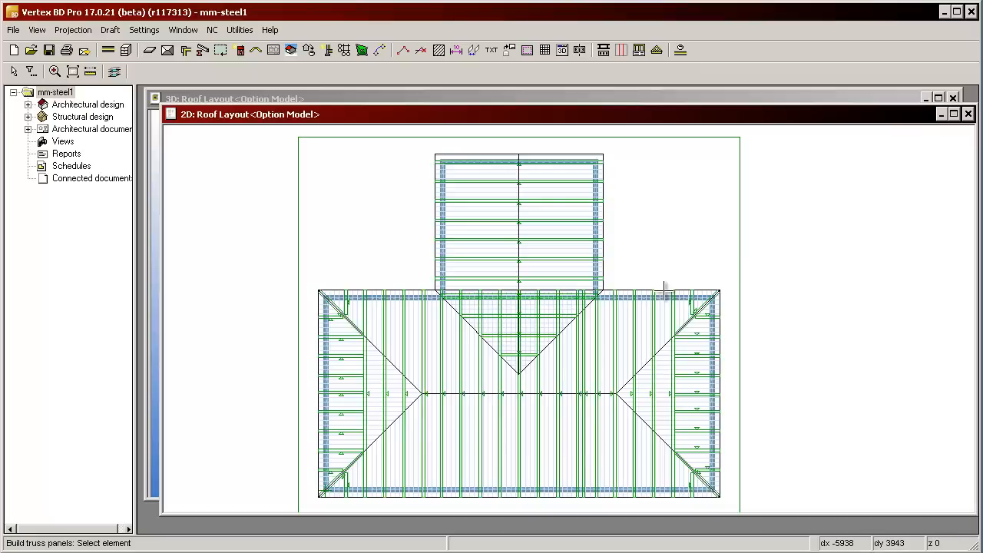
middle_click(672, 243)
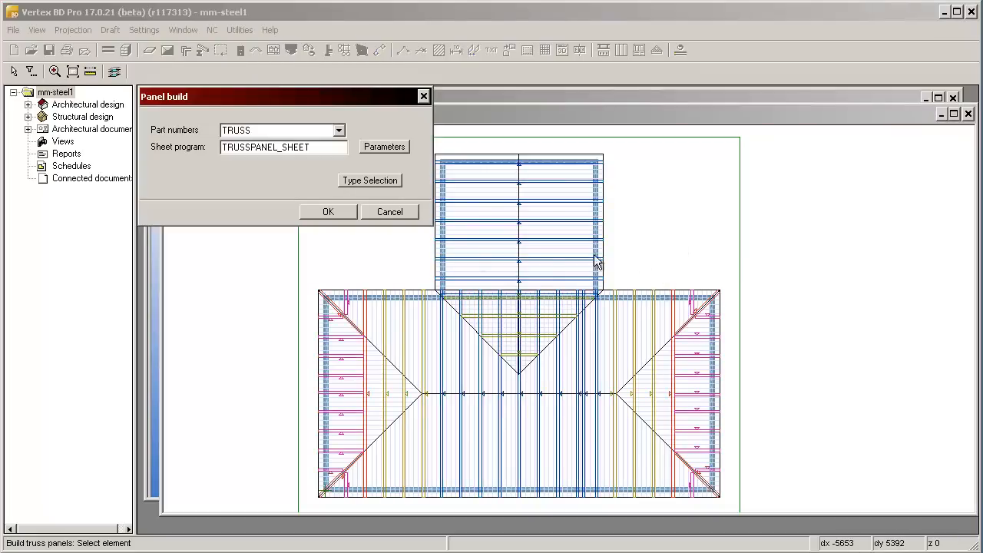
left_click(326, 215)
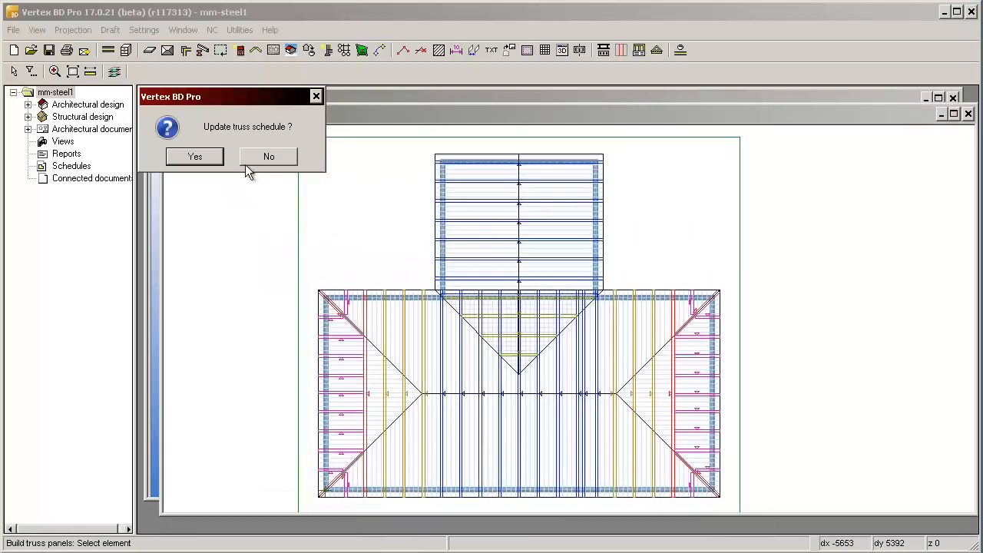
left_click(193, 157)
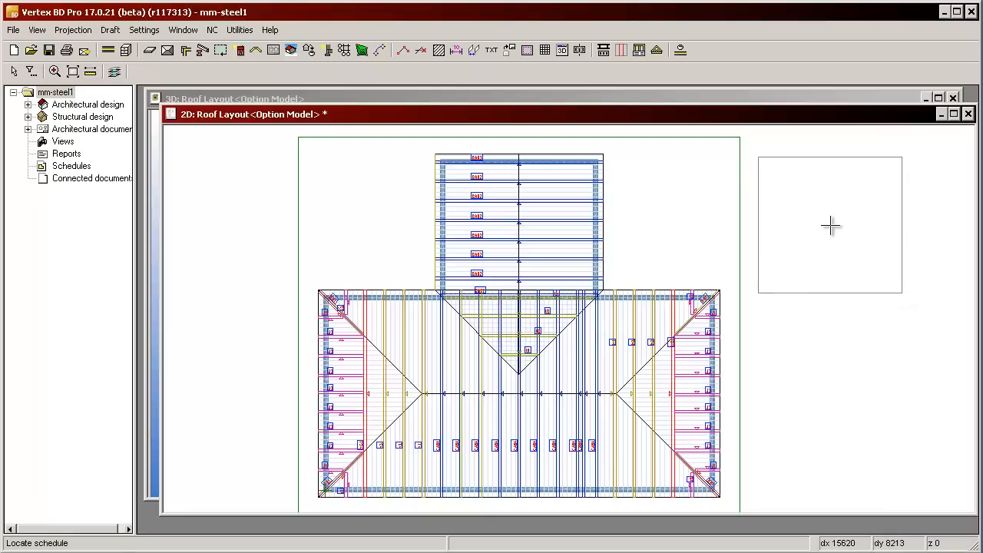
left_click(830, 225)
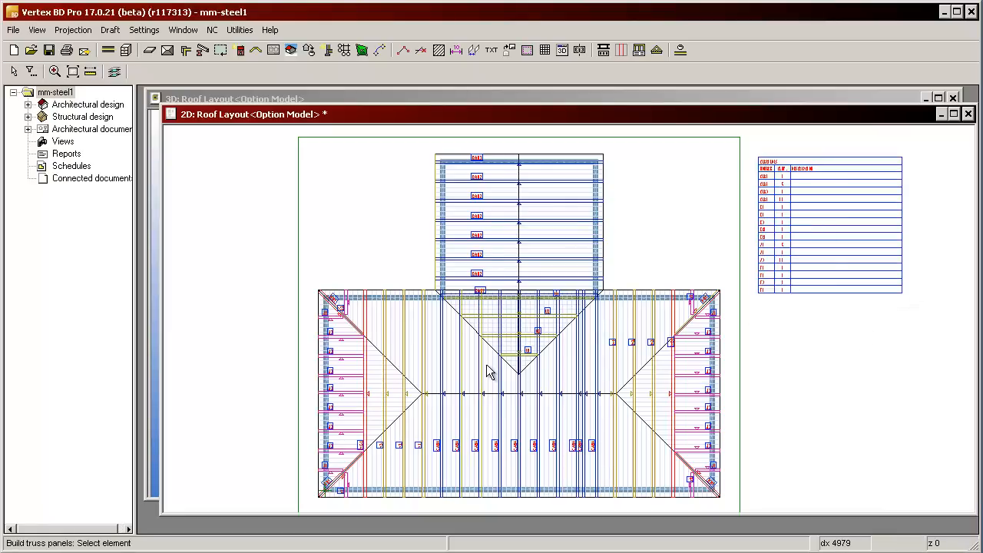
- Export the truss envelopes with the truss design link in Truss D&E 17.00 format
scroll(399, 465, "up", 1)
scroll(568, 317, "up", 1)
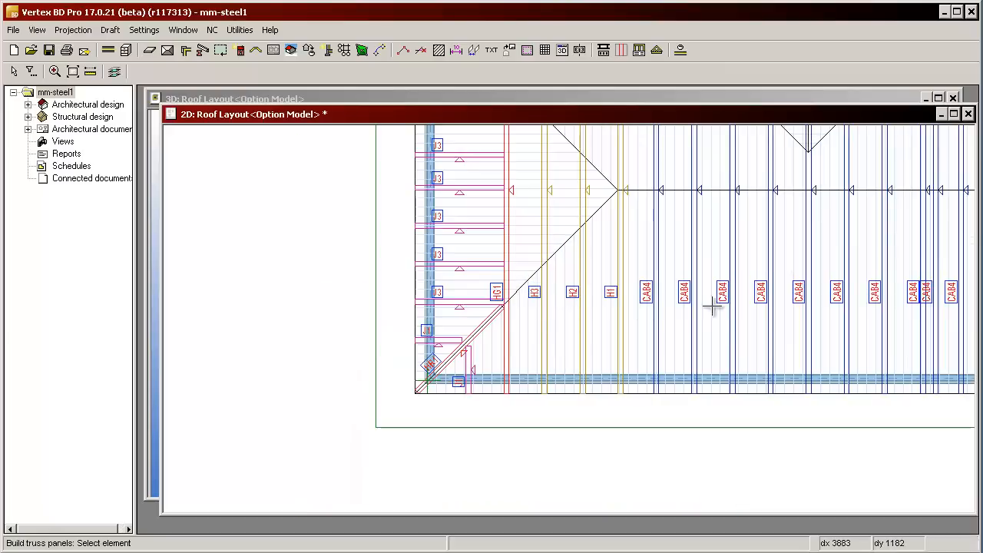
scroll(728, 312, "down", 2)
scroll(588, 274, "down", 1)
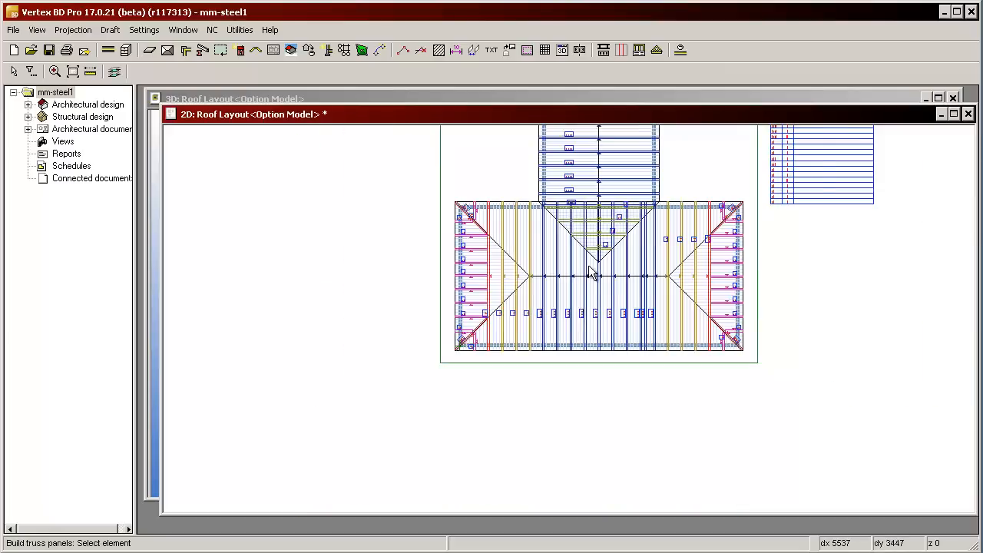
scroll(589, 274, "up", 2)
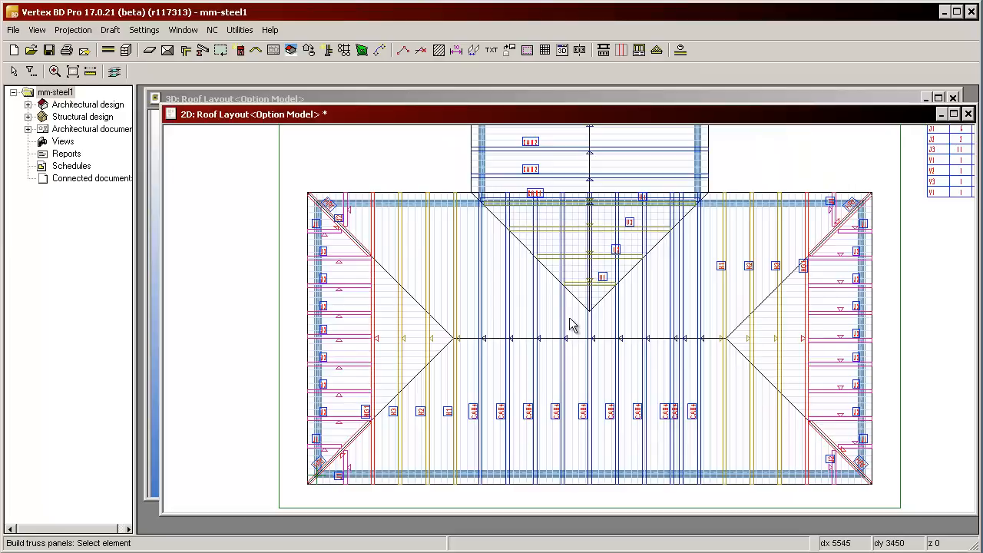
left_click(657, 51)
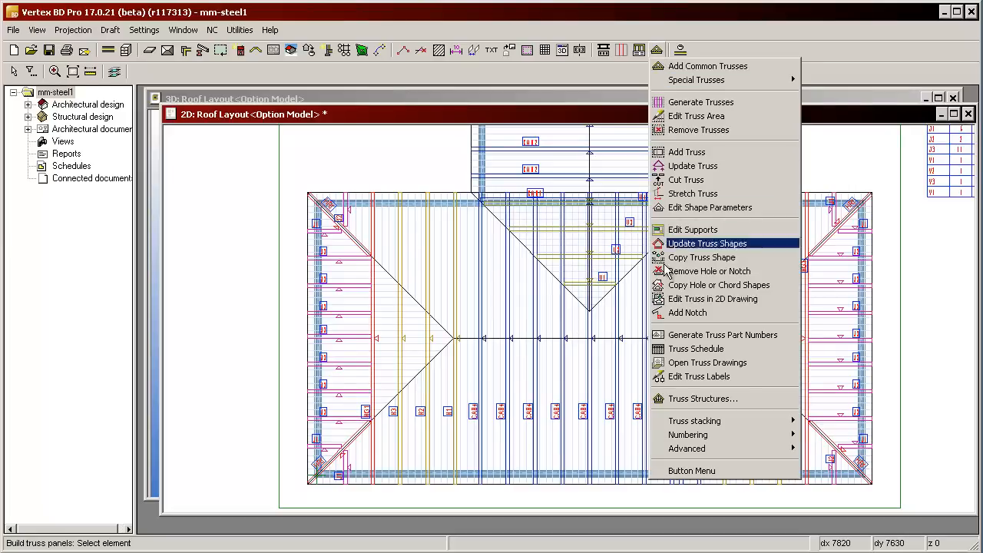
mouse_move(675, 452)
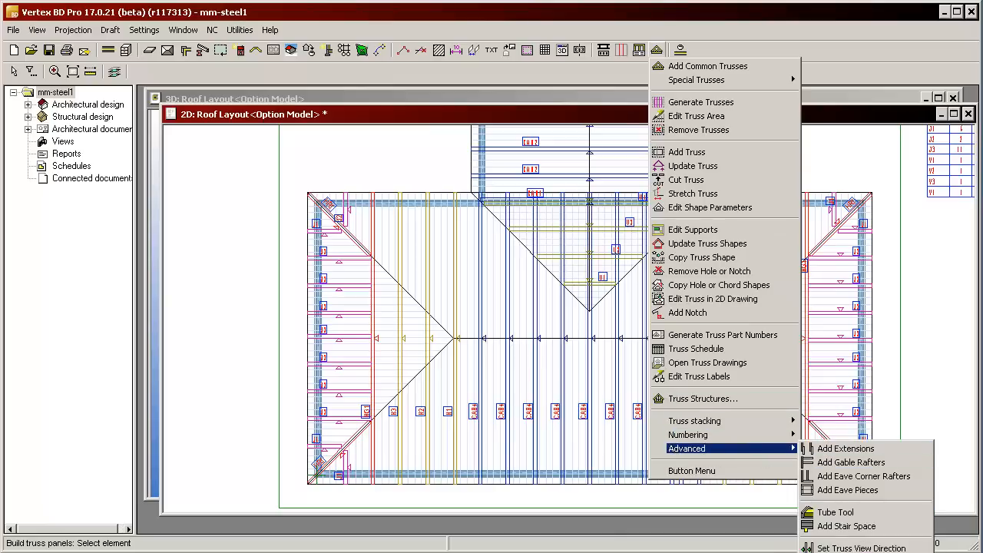
left_click(860, 552)
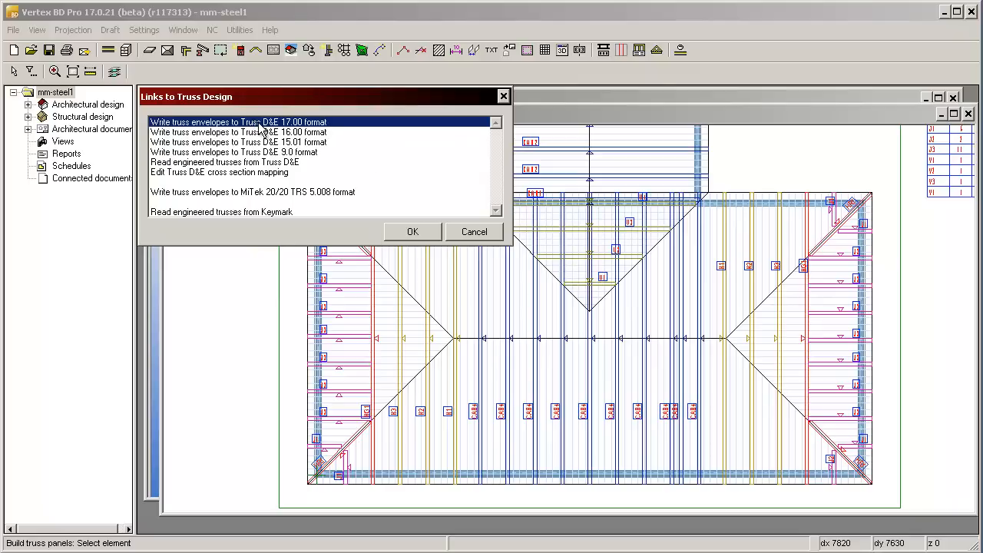
left_click(412, 232)
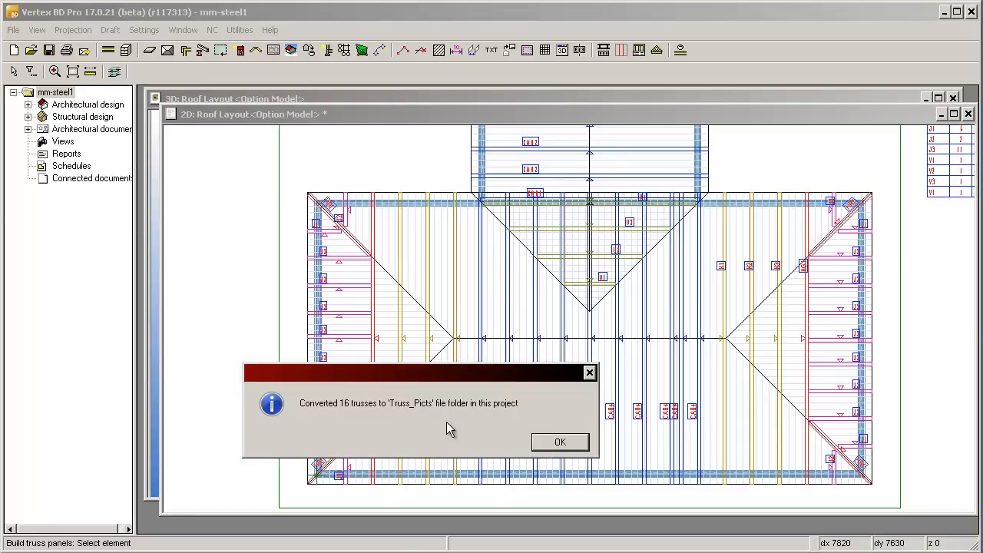
left_click(559, 443)
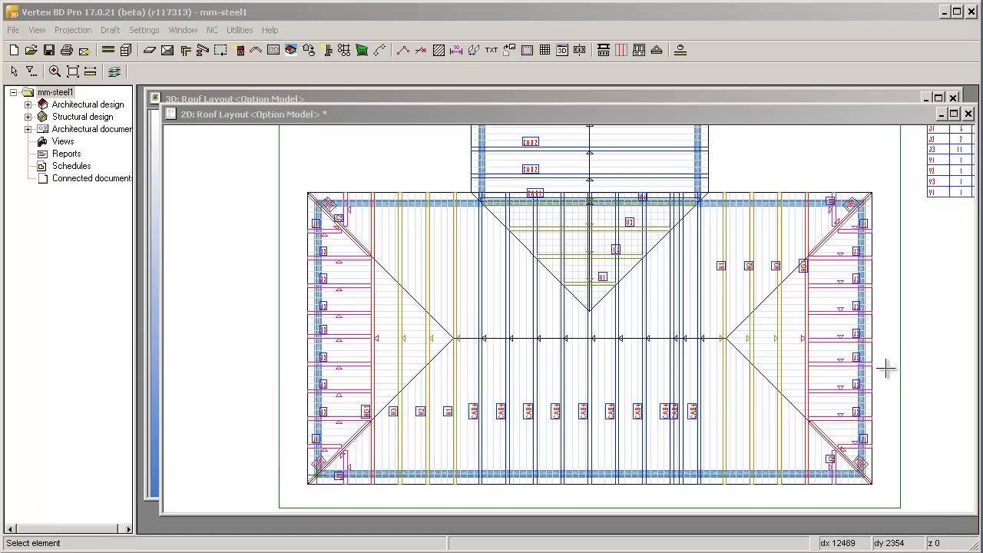
- Unbuild all trusses in the roof layout to remove their part numbers
left_click(603, 119)
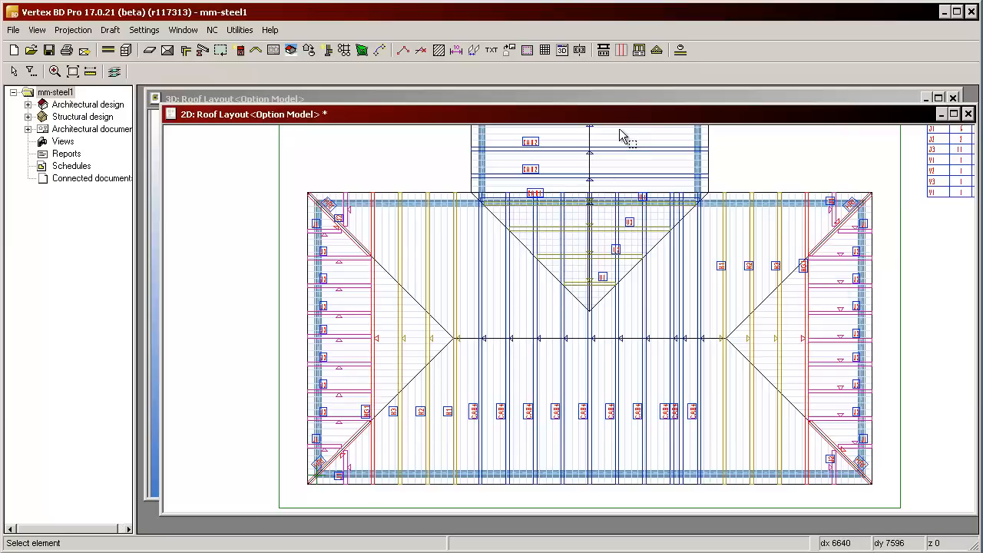
left_click(619, 51)
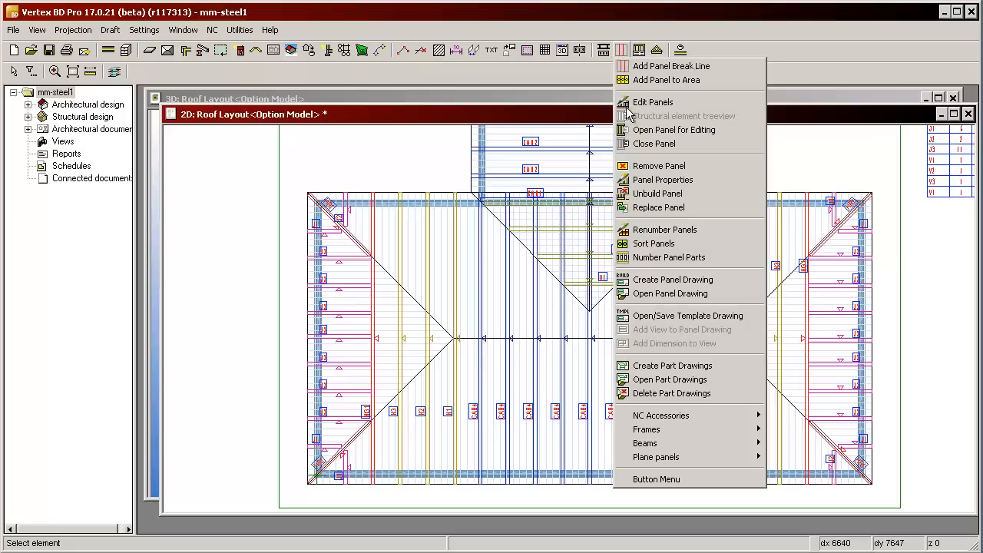
left_click(650, 196)
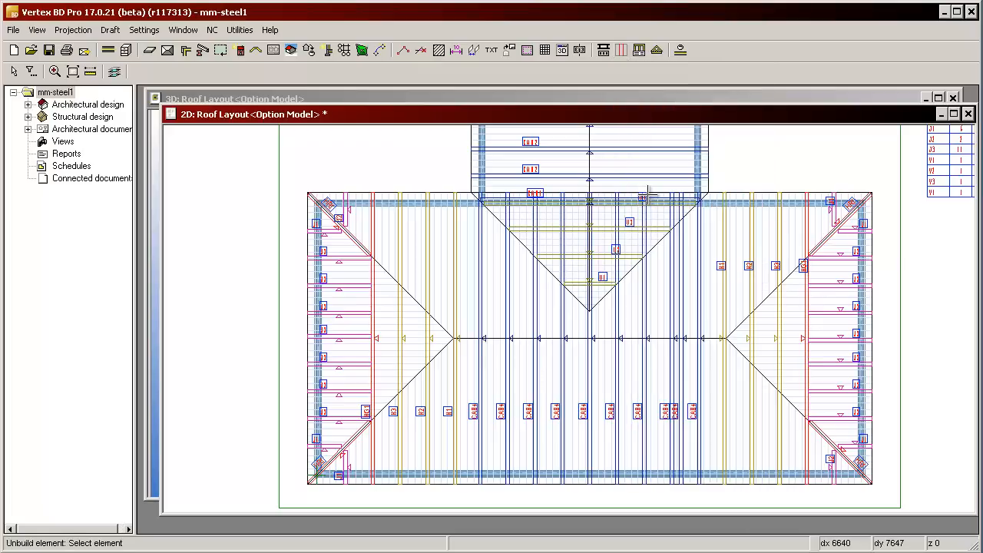
left_click(586, 352)
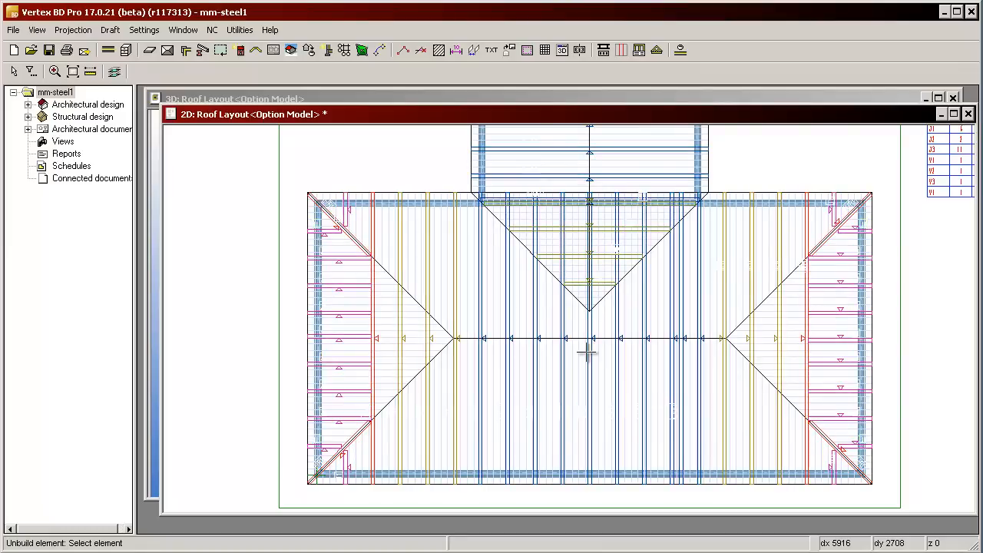
scroll(606, 327, "down", 2)
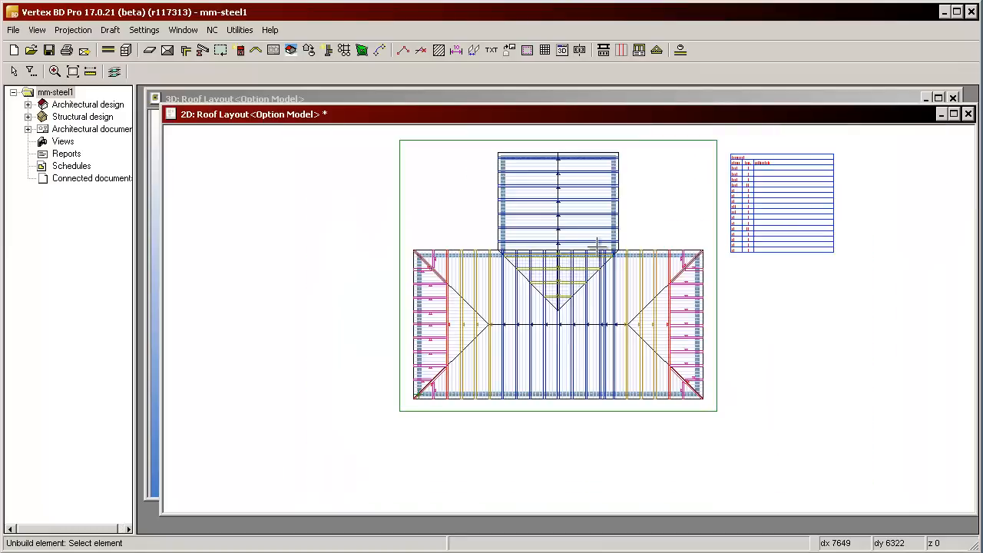
key("Escape")
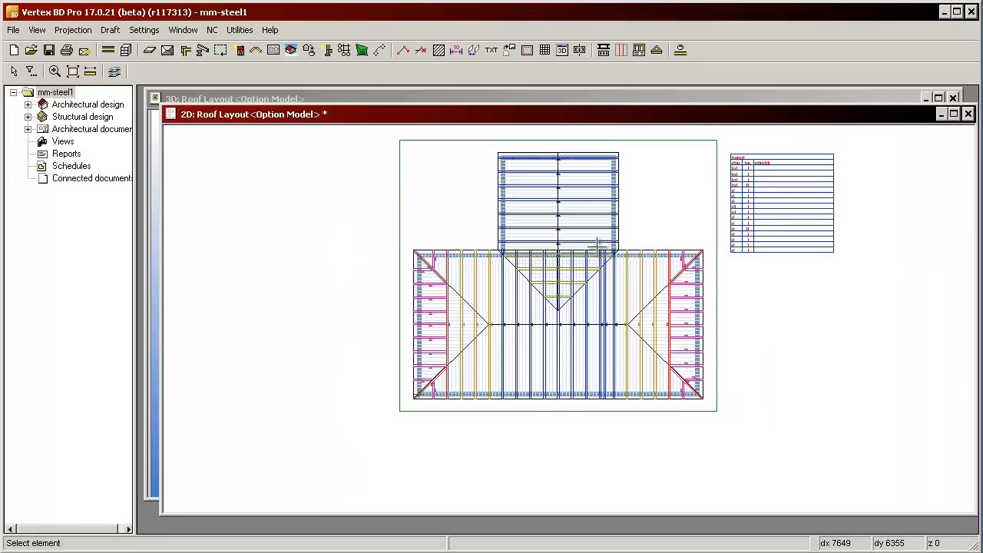
- Delete the truss schedule beside the roof plan and save the roof layout
left_click(804, 224)
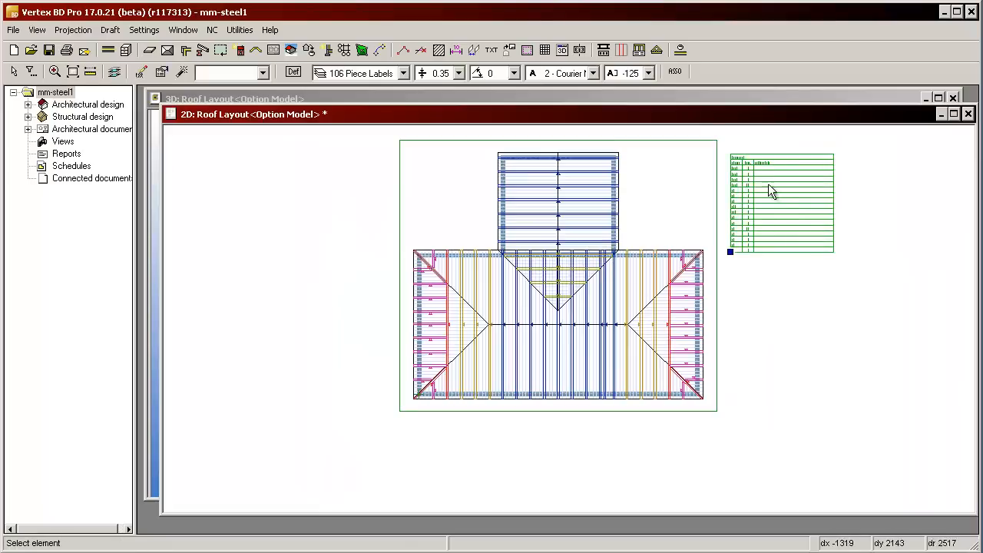
key("Delete")
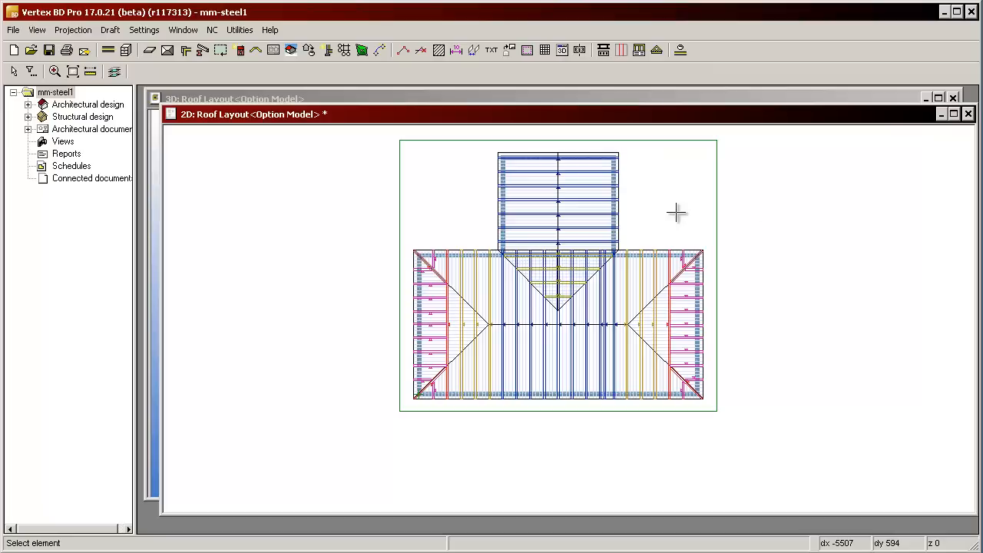
key("ctrl+s")
- Open the main building's leftmost common truss for editing in a 2D drawing
scroll(507, 357, "up", 2)
scroll(570, 325, "down", 1)
scroll(581, 340, "up", 1)
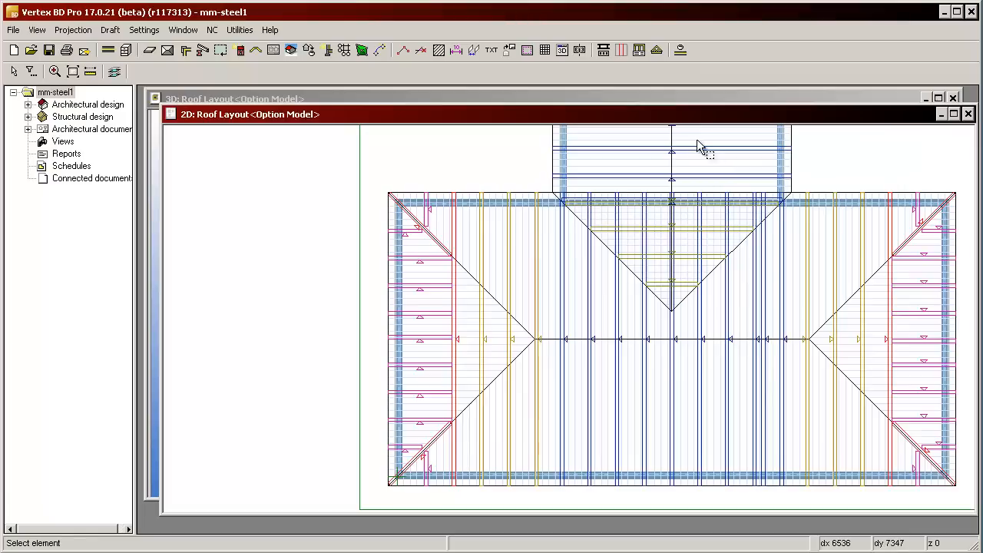
left_click(656, 51)
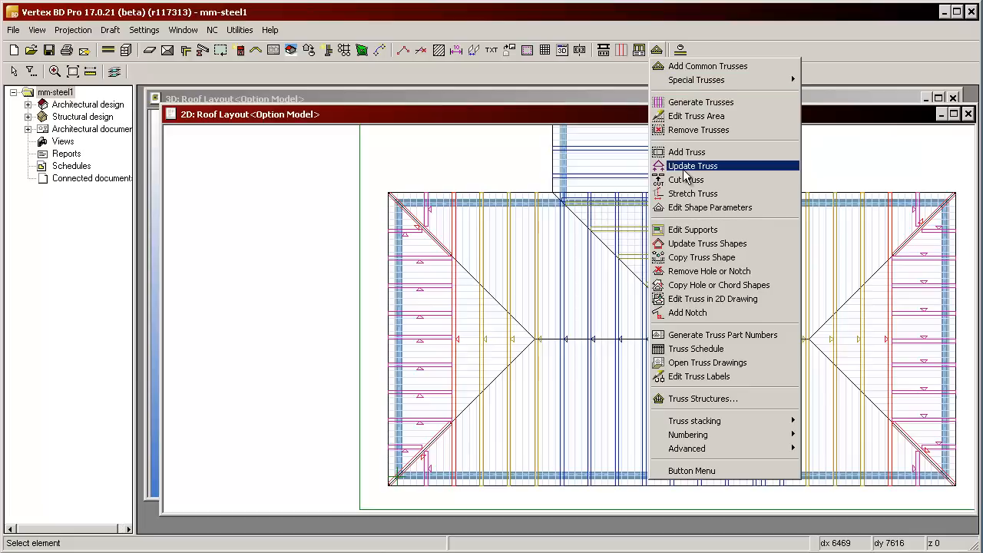
left_click(731, 299)
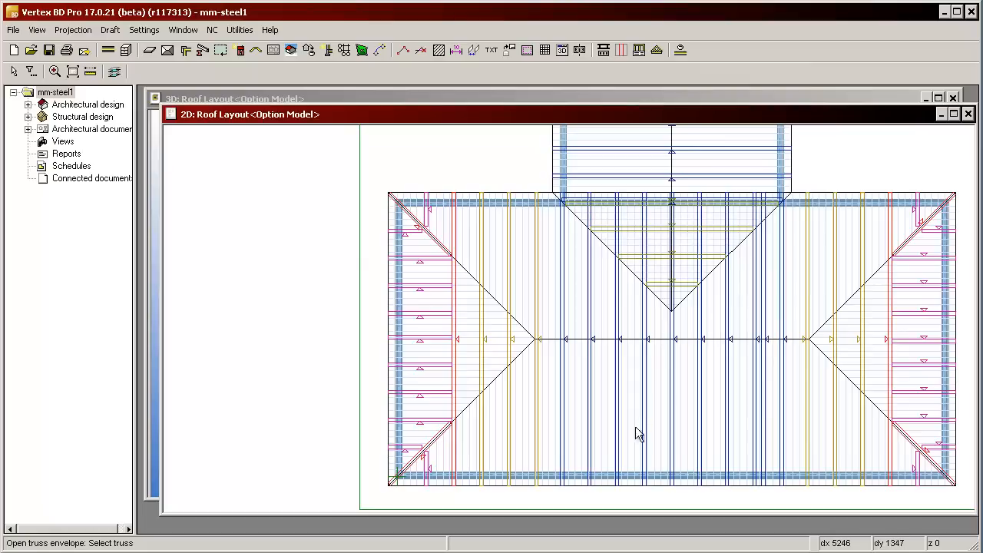
left_click(569, 442)
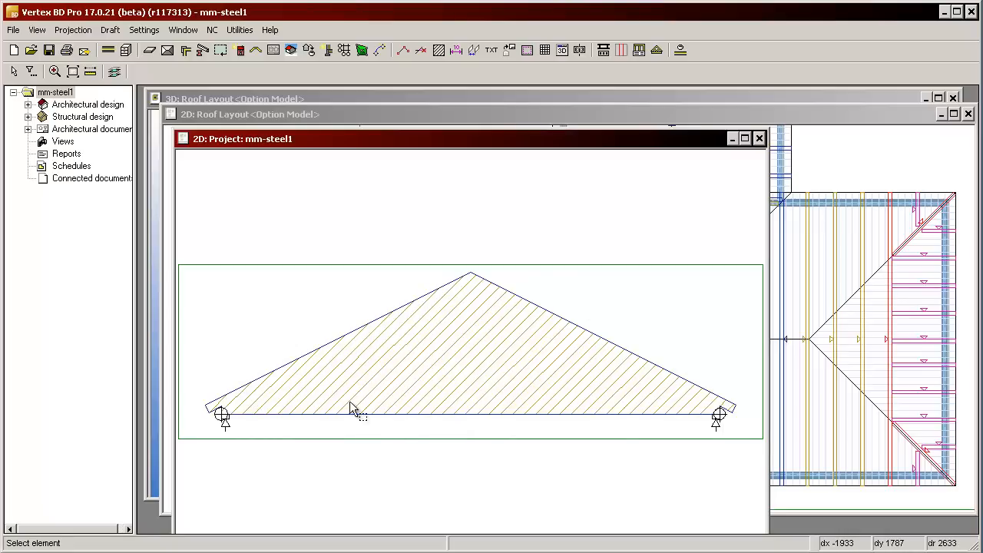
- Start adding a profile and set its cross section to PGU 100x1.6 from the PGU library
left_click(202, 52)
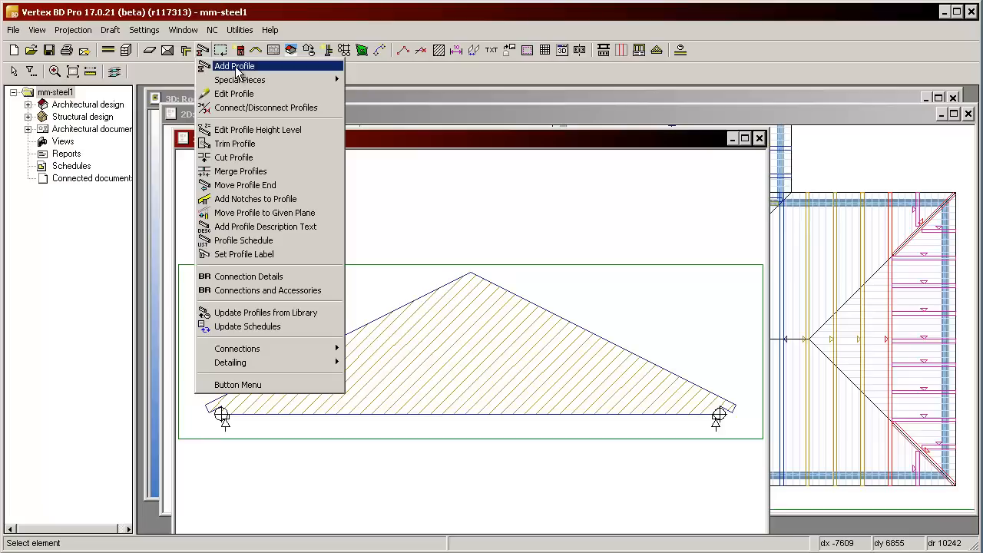
left_click(234, 67)
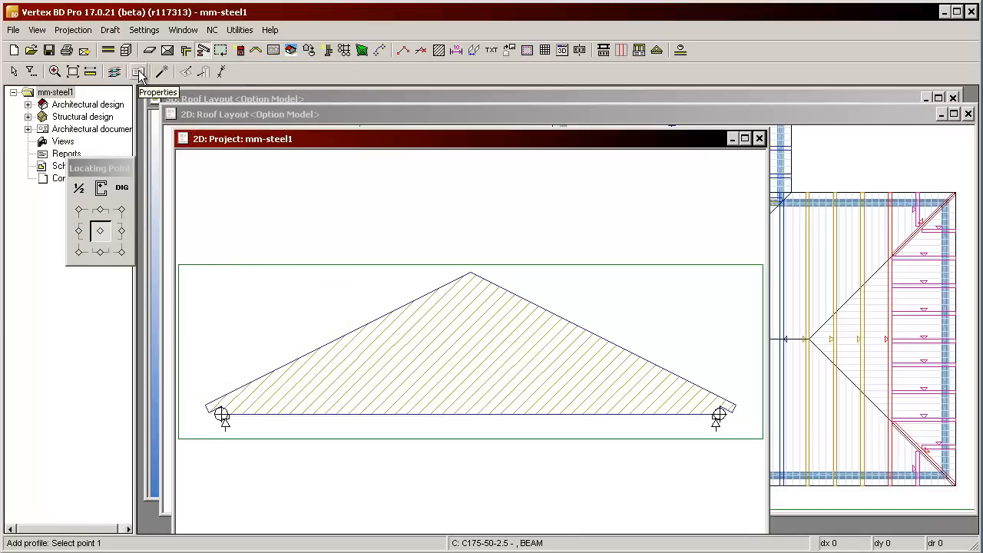
left_click(139, 71)
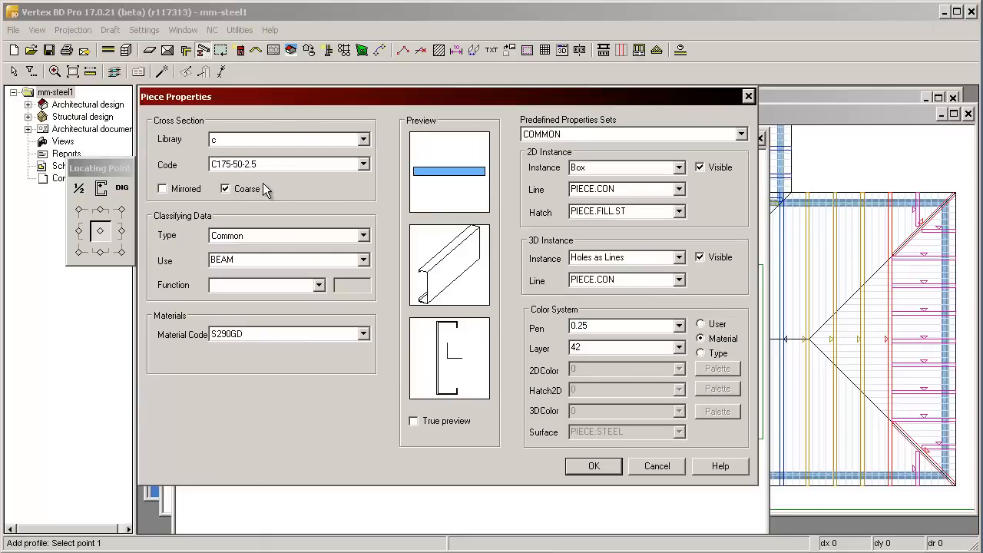
left_click(364, 141)
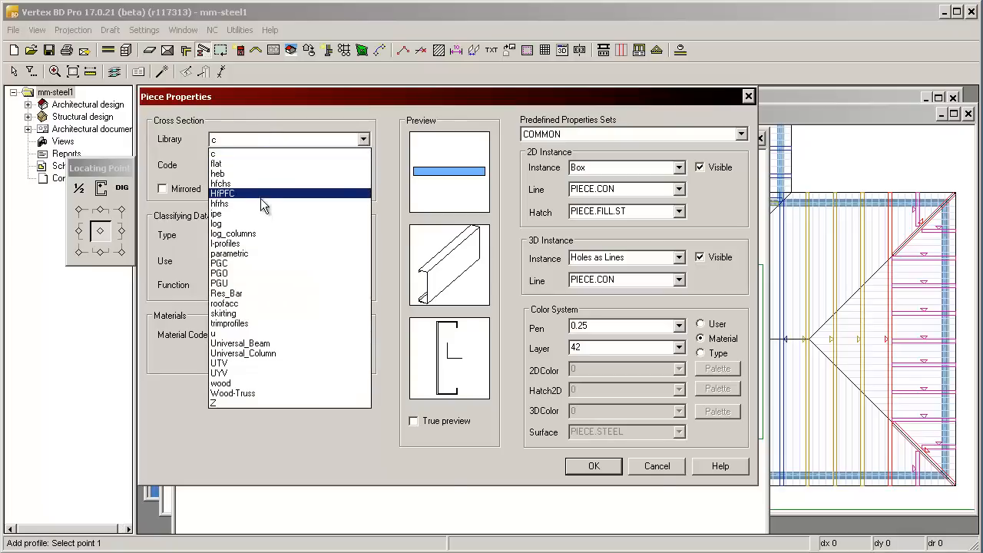
left_click(238, 284)
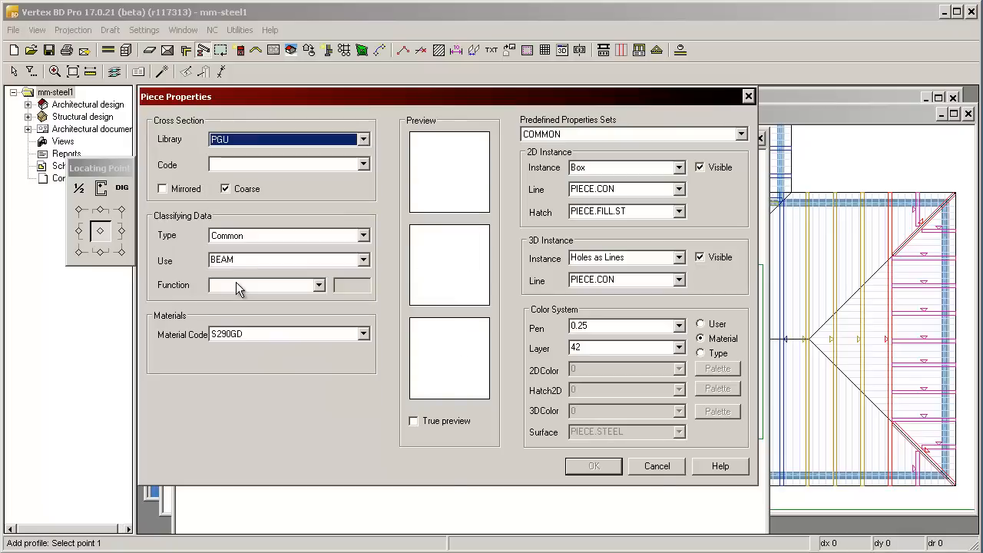
left_click(364, 166)
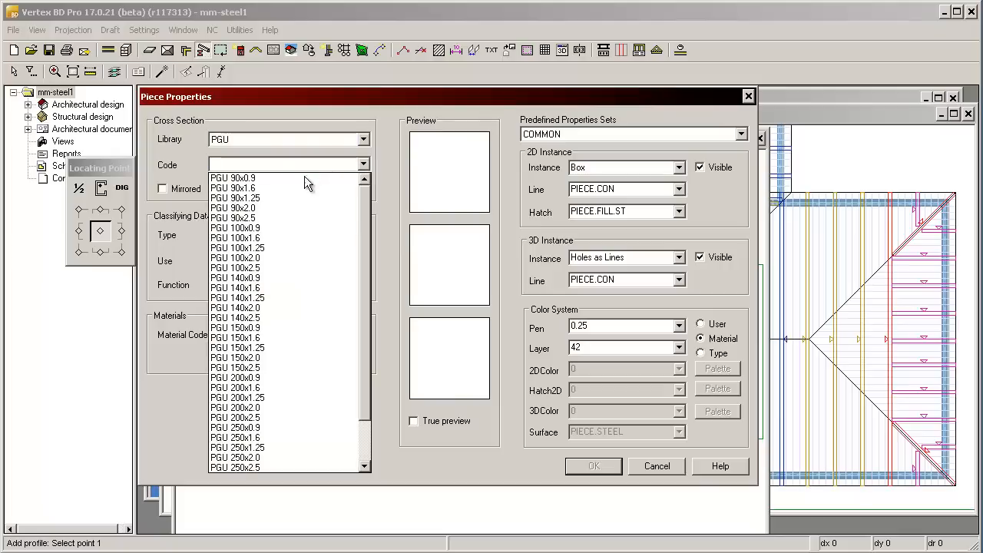
left_click(292, 239)
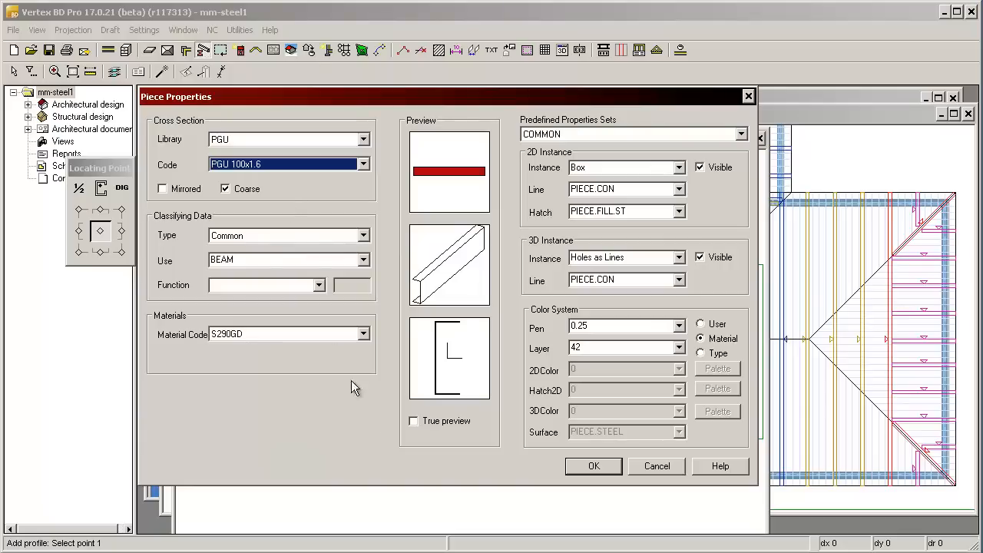
left_click(591, 468)
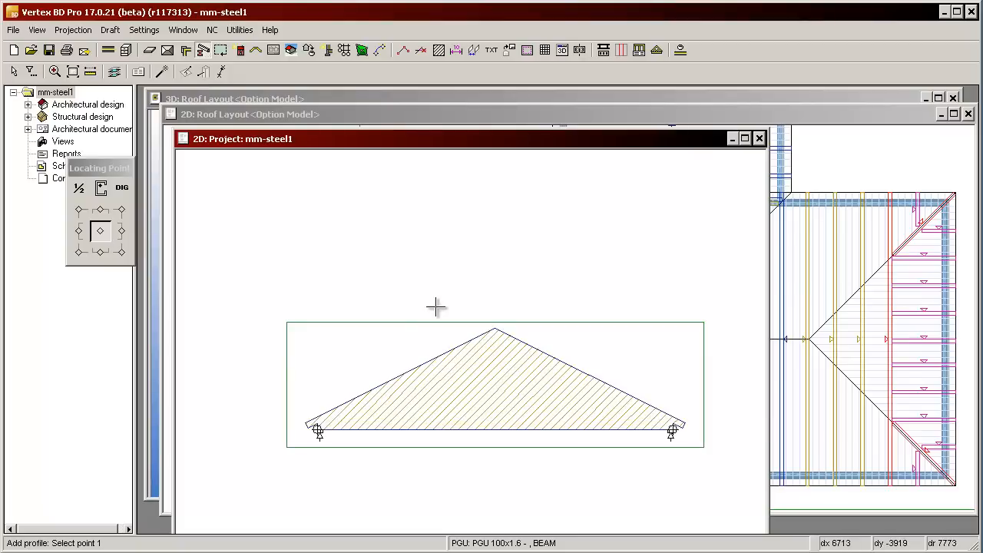
- Draw the left top chord from the left eave tip to the ridge, using the upper left corner as locating point
left_click(224, 175)
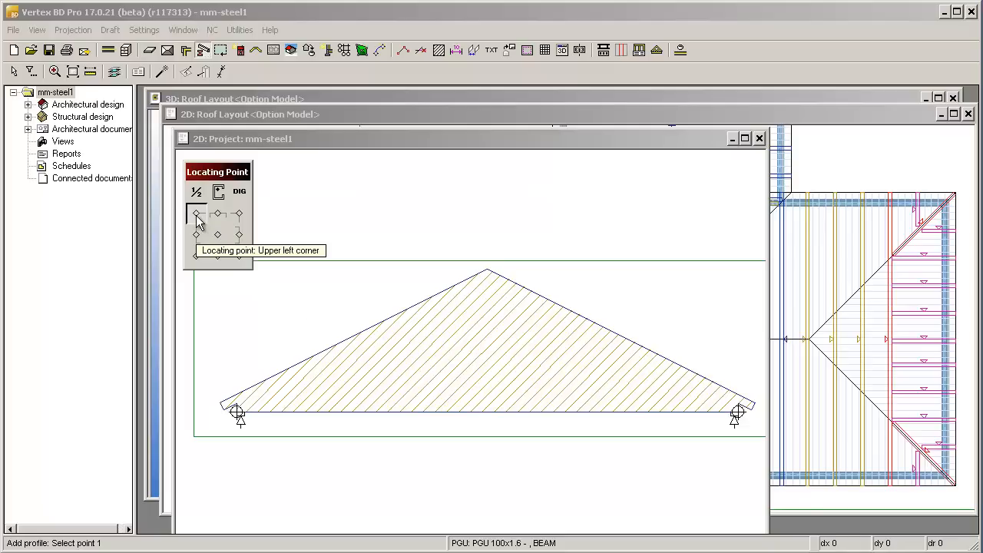
left_click(198, 222)
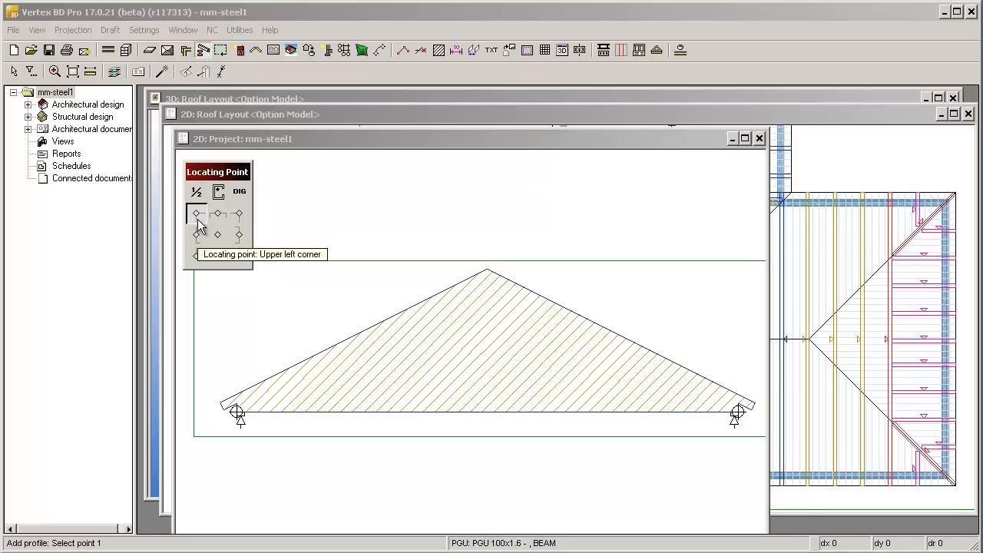
left_click(220, 402)
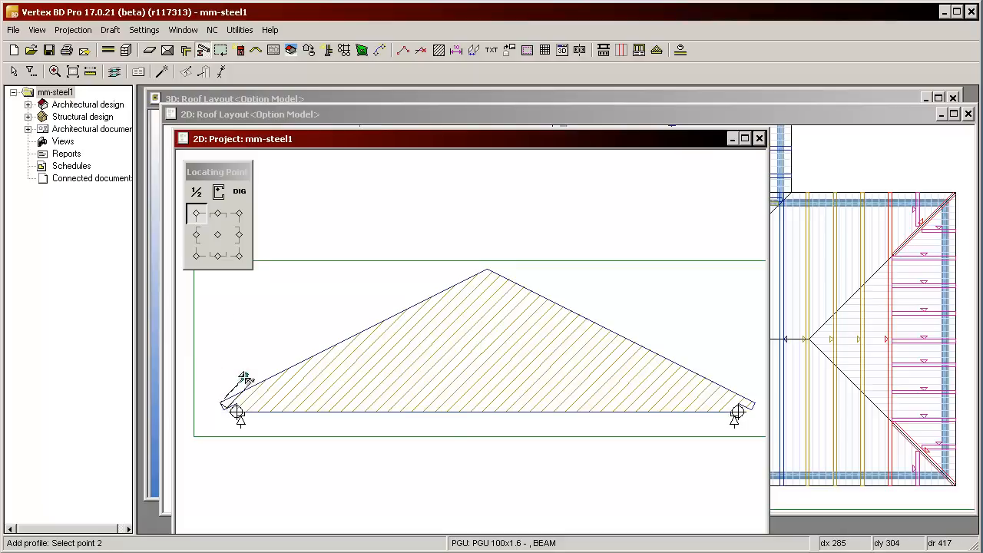
scroll(259, 378, "up", 2)
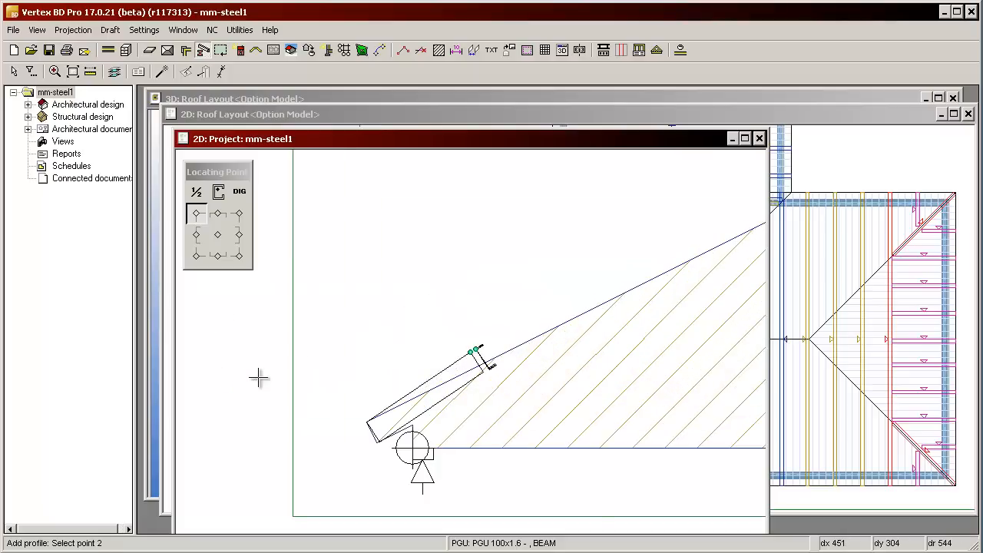
scroll(570, 270, "up", 1)
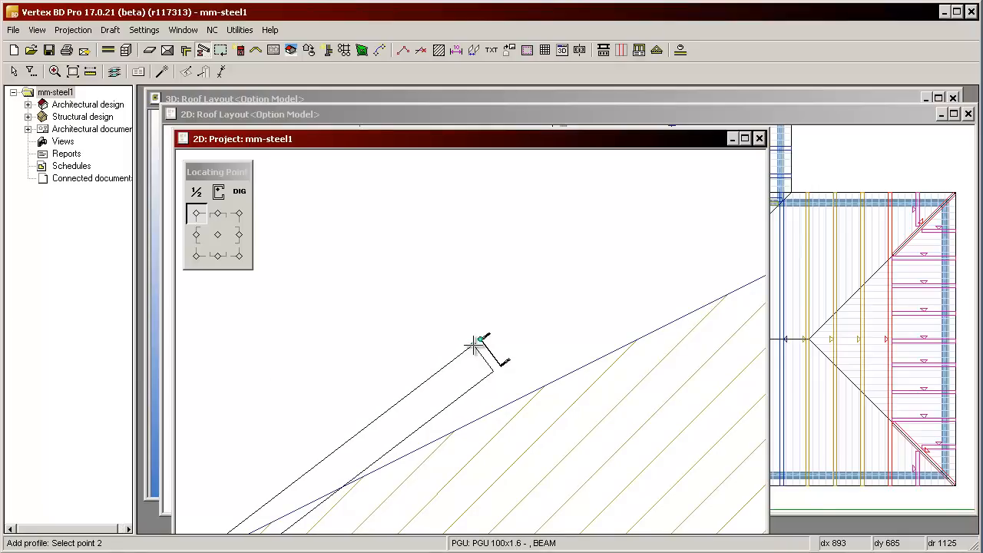
key("space")
key("space")
key("space")
key("space")
scroll(471, 350, "up", 3)
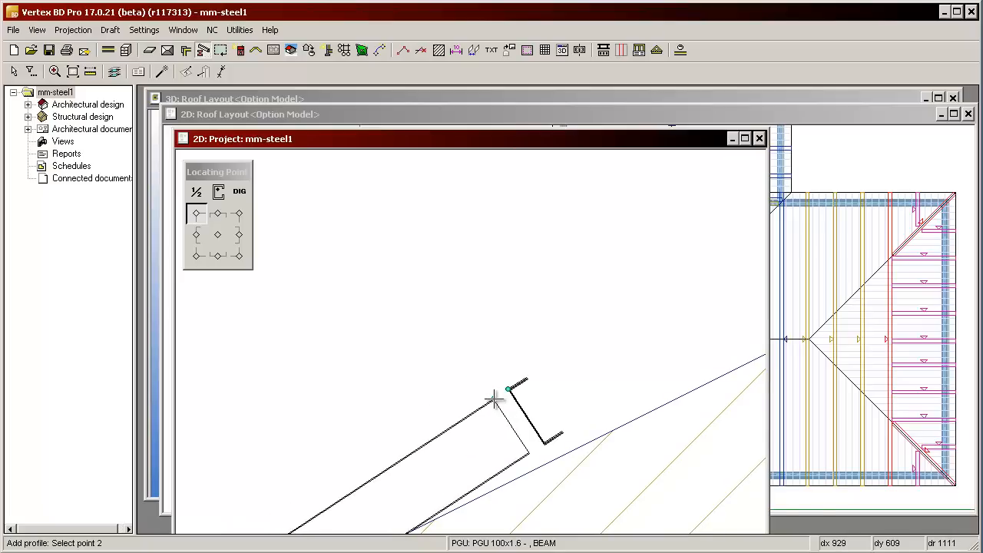
scroll(496, 398, "down", 2)
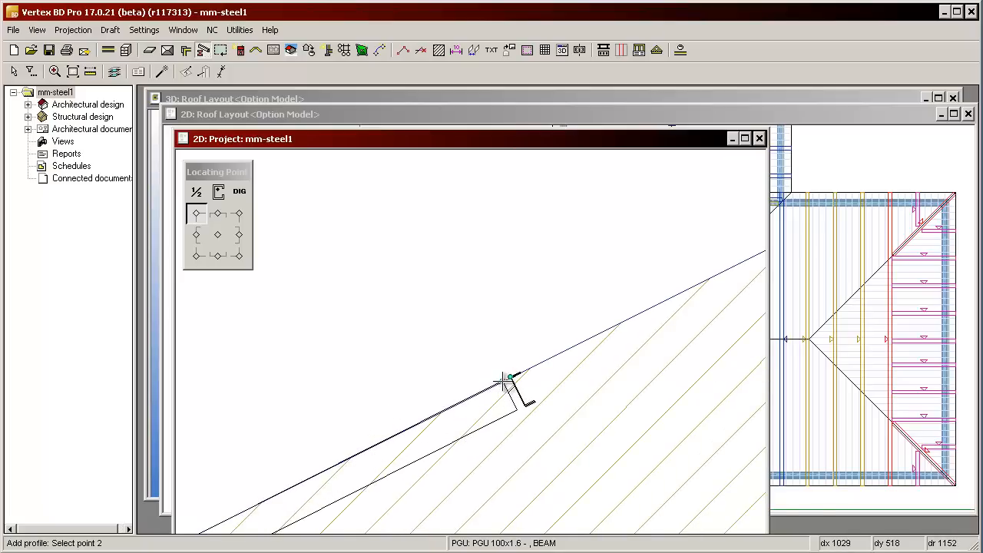
scroll(504, 381, "down", 2)
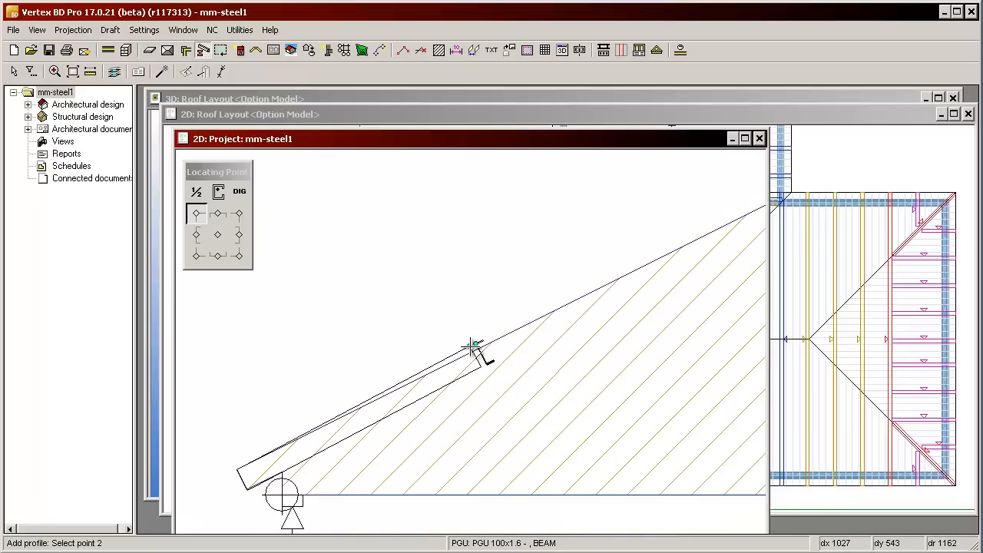
scroll(476, 350, "down", 1)
scroll(473, 350, "down", 1)
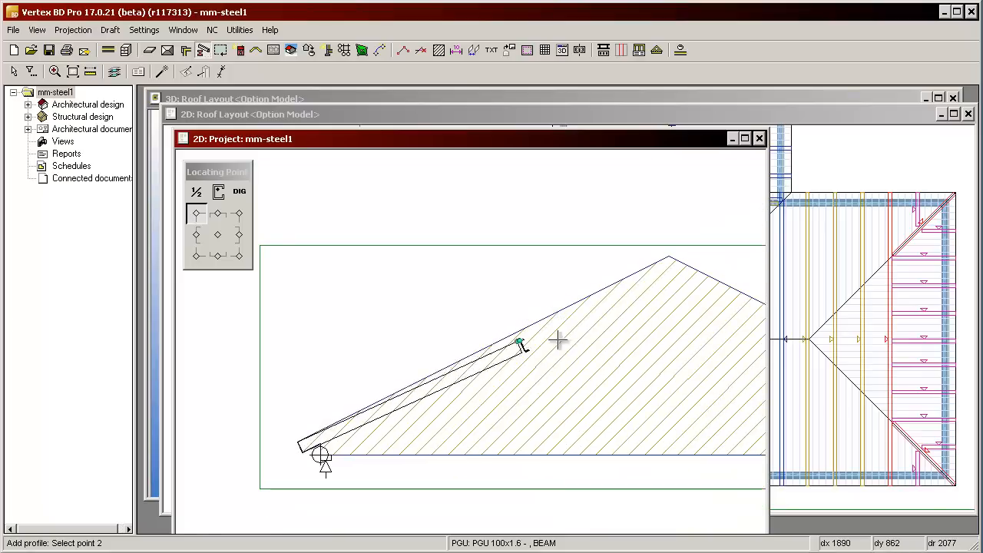
scroll(666, 261, "up", 2)
scroll(660, 265, "up", 1)
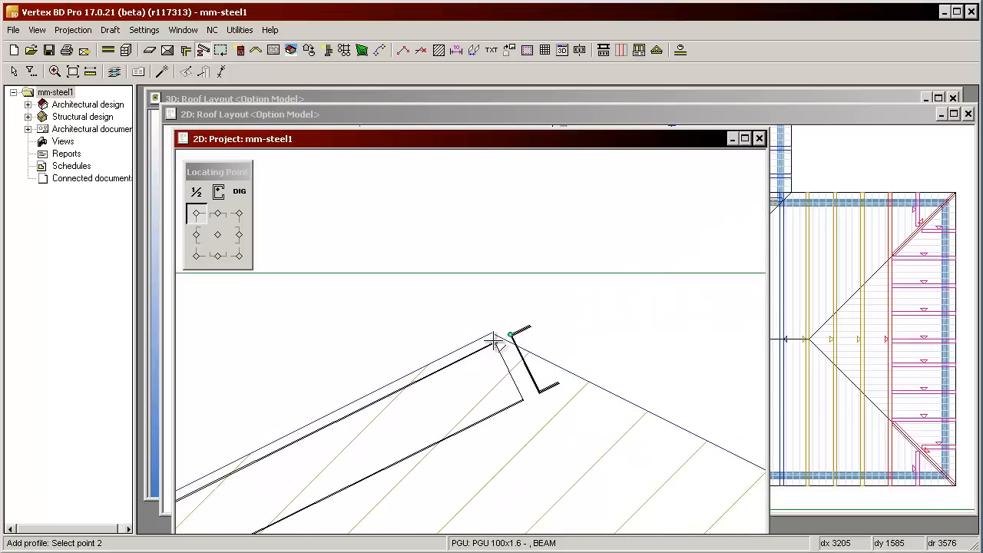
left_click(490, 334)
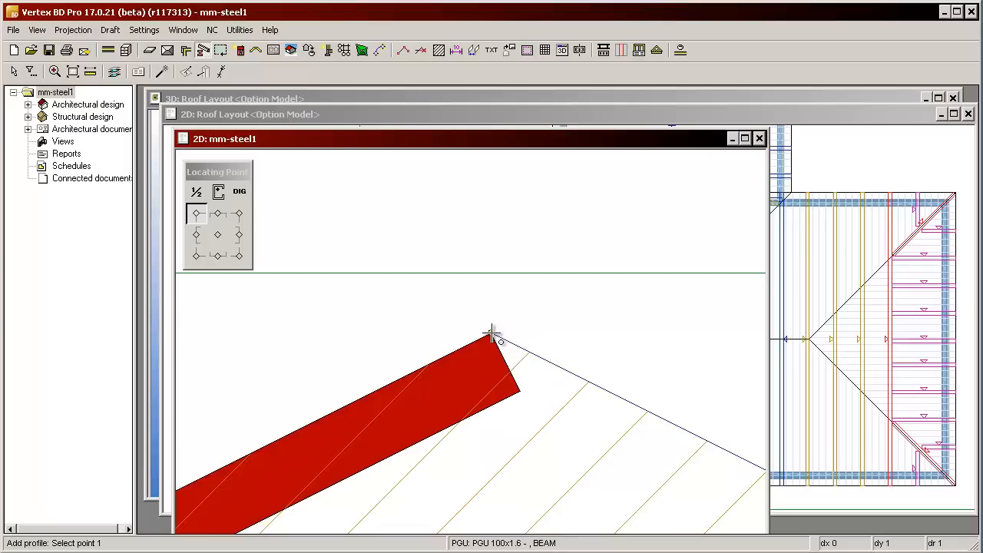
- Draw the right top chord from the ridge down to the upper corner of the right eave tip
left_click(492, 334)
scroll(472, 353, "down", 2)
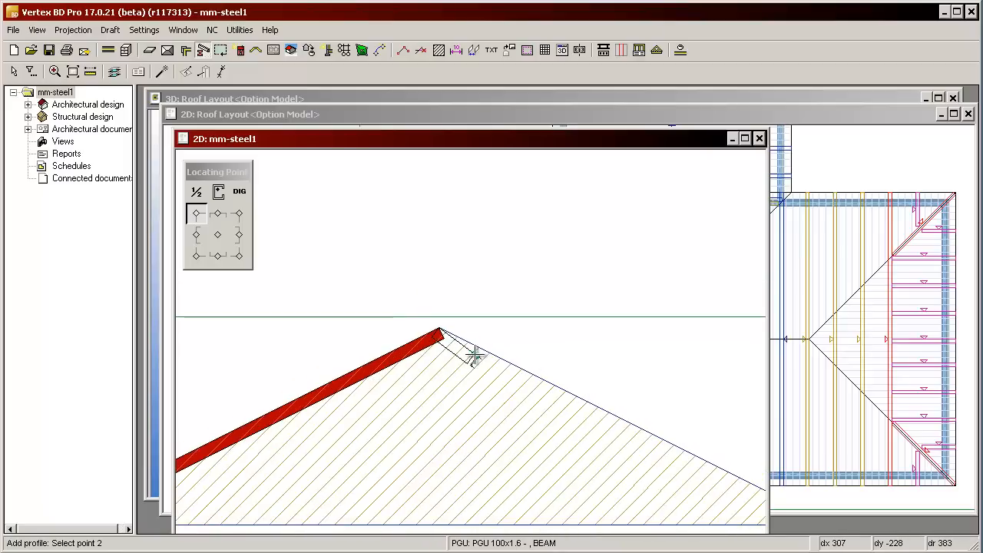
scroll(474, 355, "down", 2)
scroll(603, 401, "up", 3)
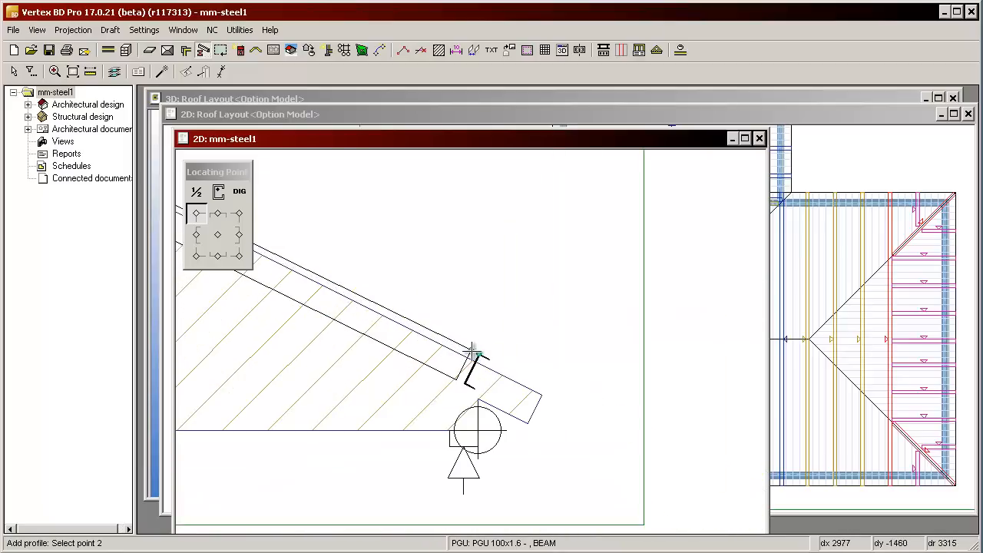
scroll(533, 397, "up", 1)
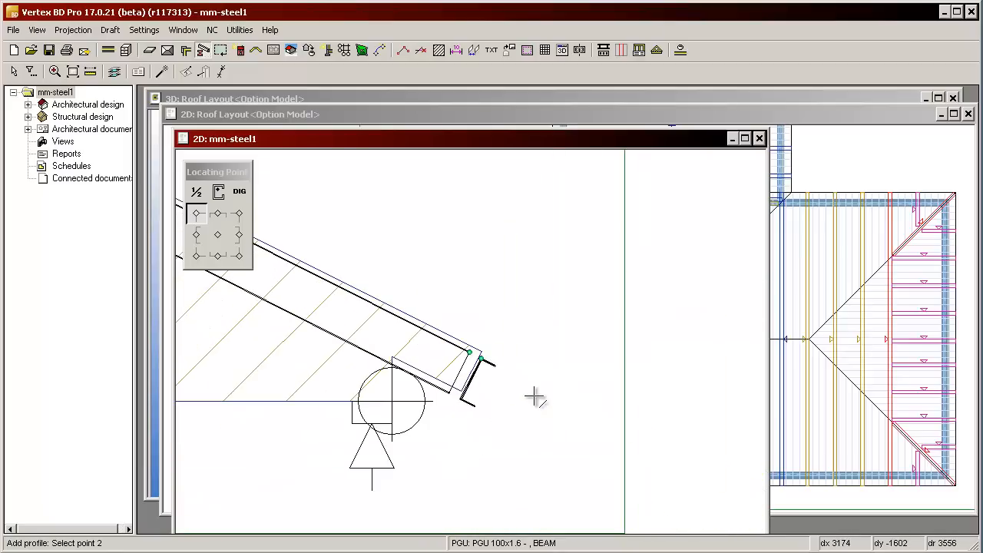
left_click(479, 352)
- Draw the bottom chord from the left bearing point to the right one, using the lower left corner as locating point
scroll(459, 350, "down", 2)
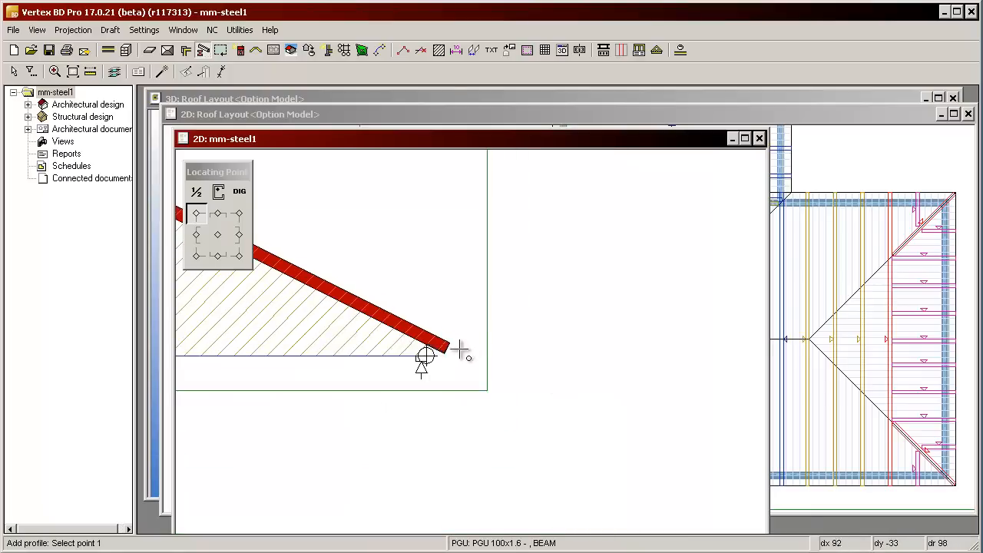
scroll(459, 350, "down", 1)
scroll(465, 351, "up", 5)
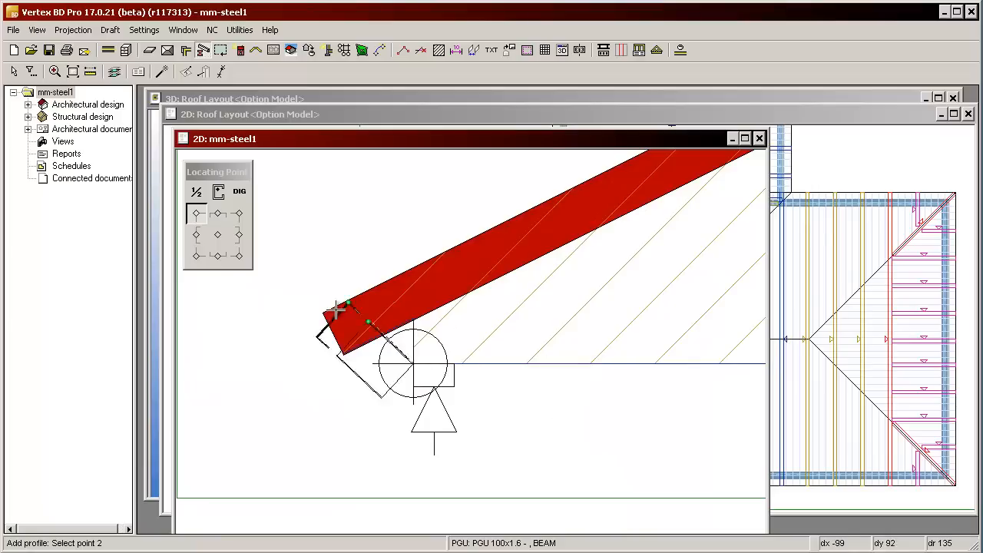
left_click(196, 257)
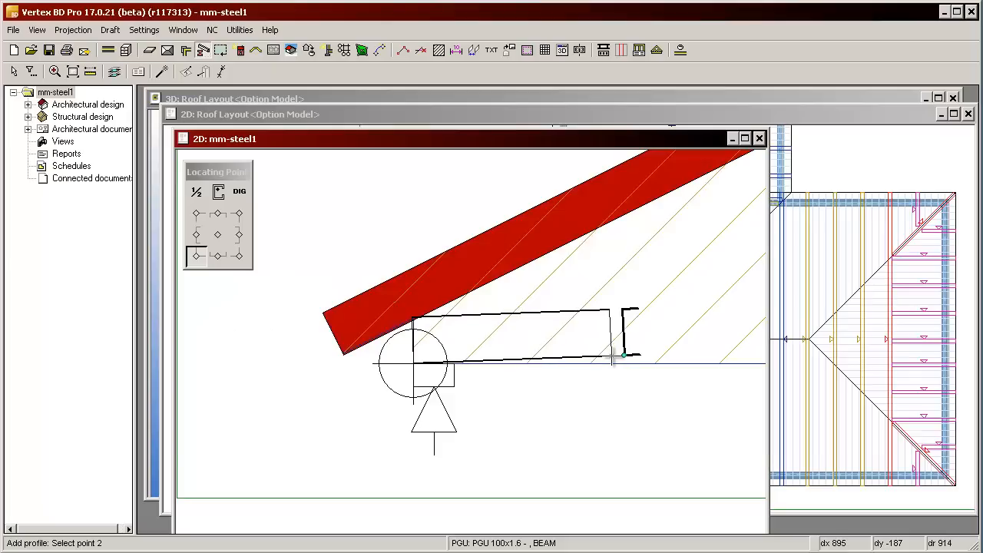
scroll(612, 358, "down", 5)
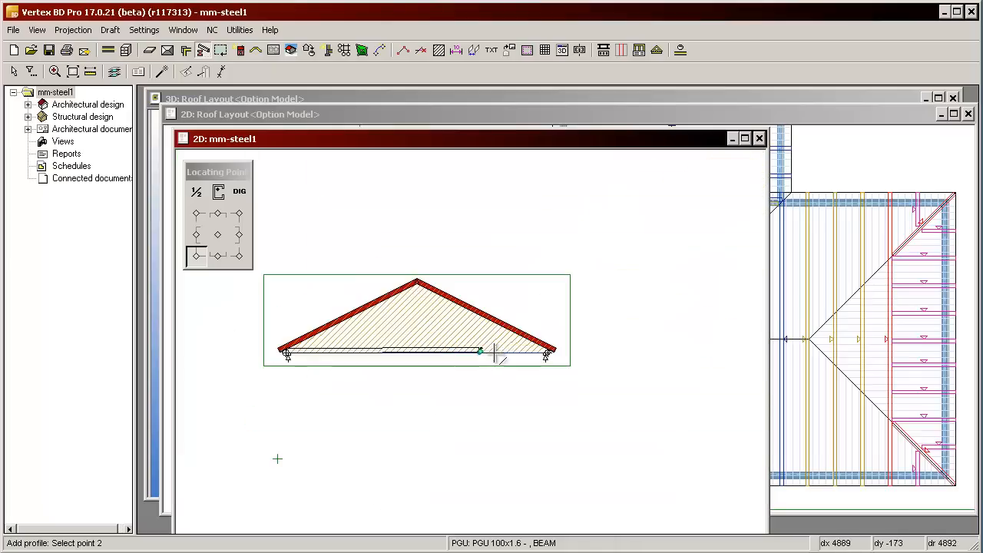
scroll(495, 353, "up", 5)
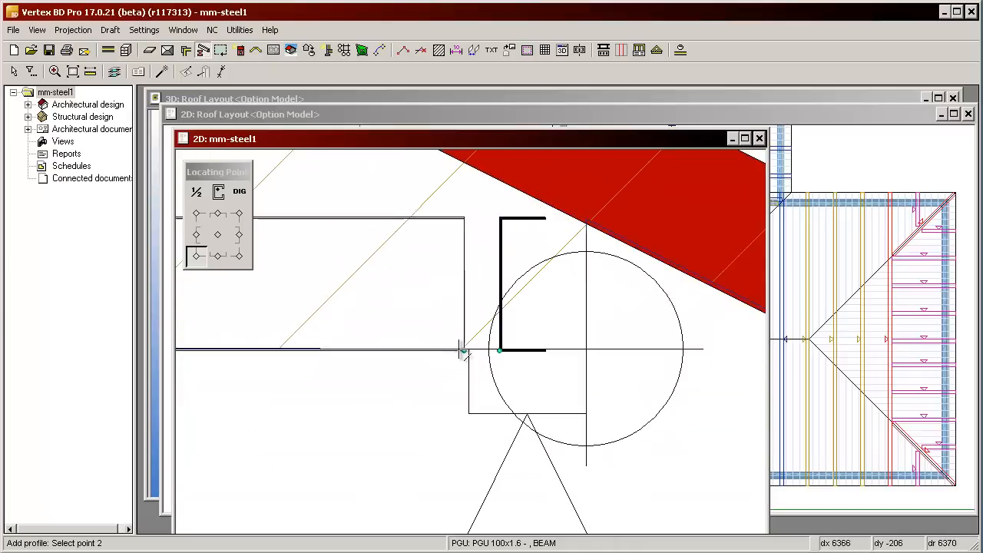
left_click(586, 352)
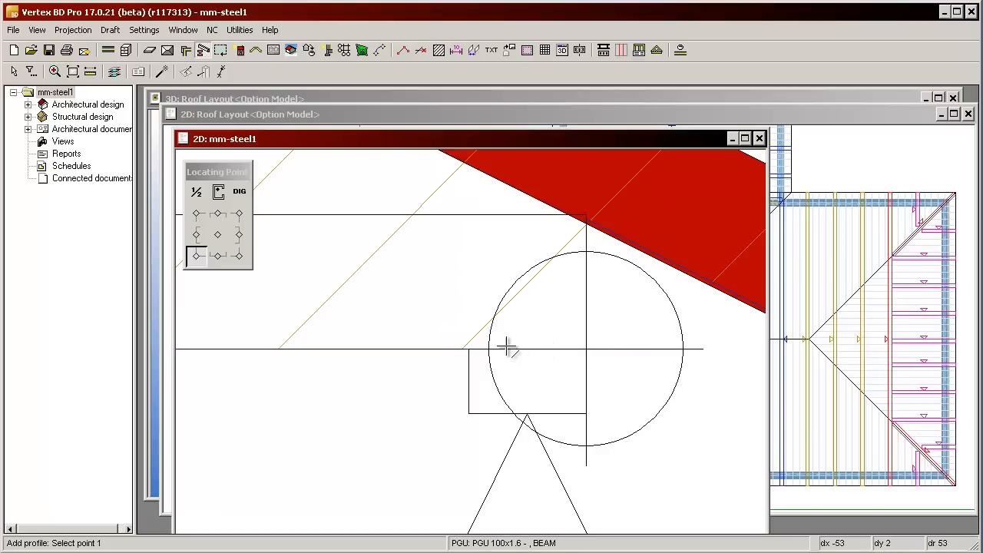
- Set the cross section for the next profiles to PGC 100x1.6 from the PGC library
scroll(505, 344, "down", 2)
scroll(465, 352, "down", 3)
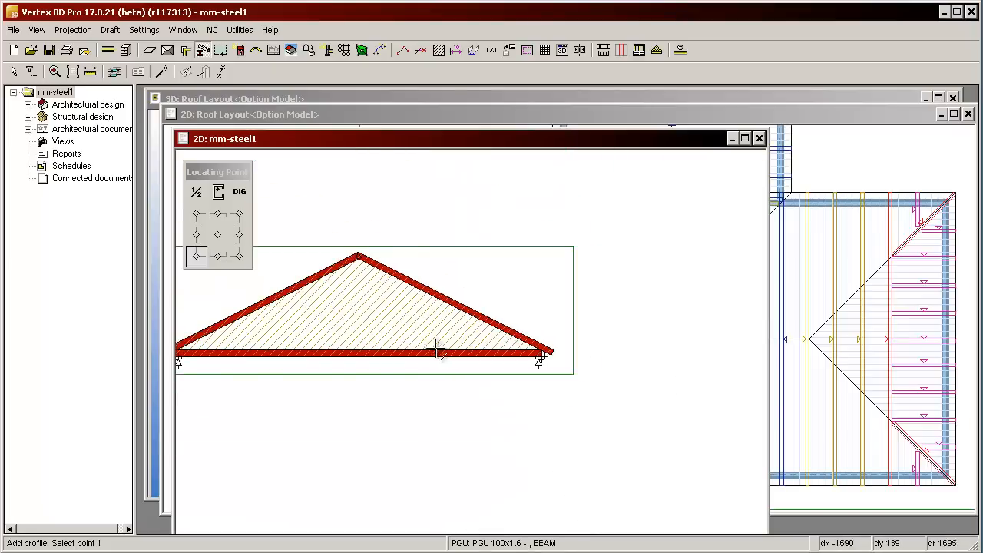
scroll(459, 350, "up", 2)
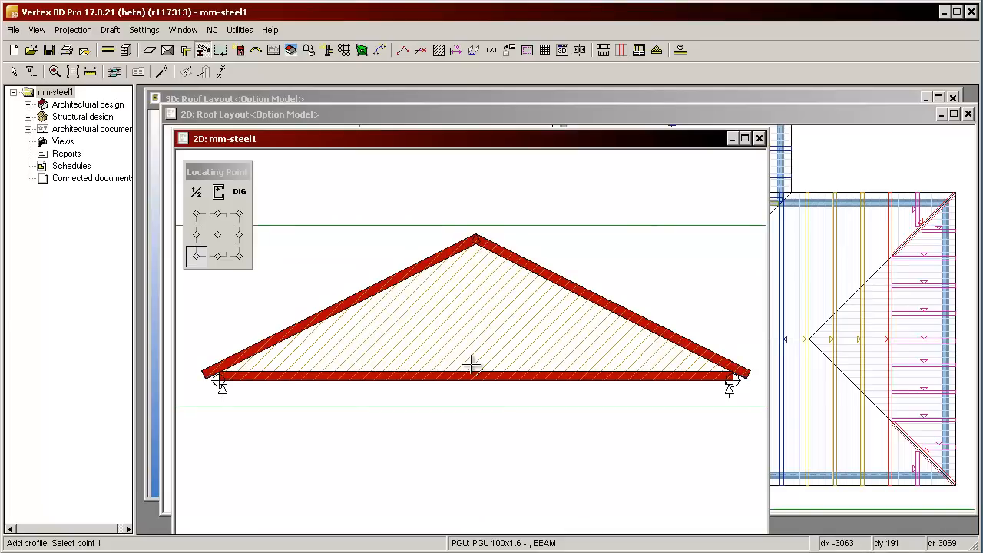
left_click(138, 72)
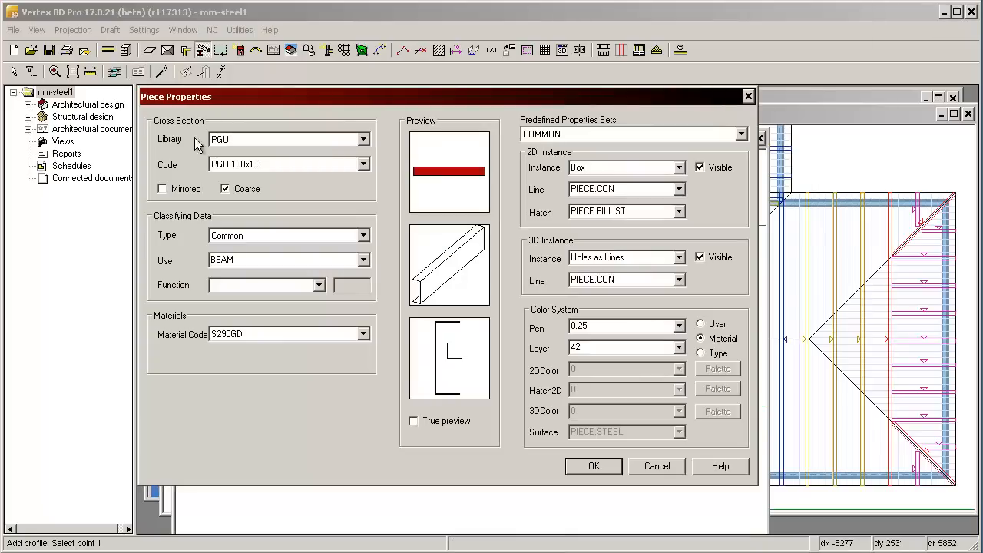
left_click(235, 138)
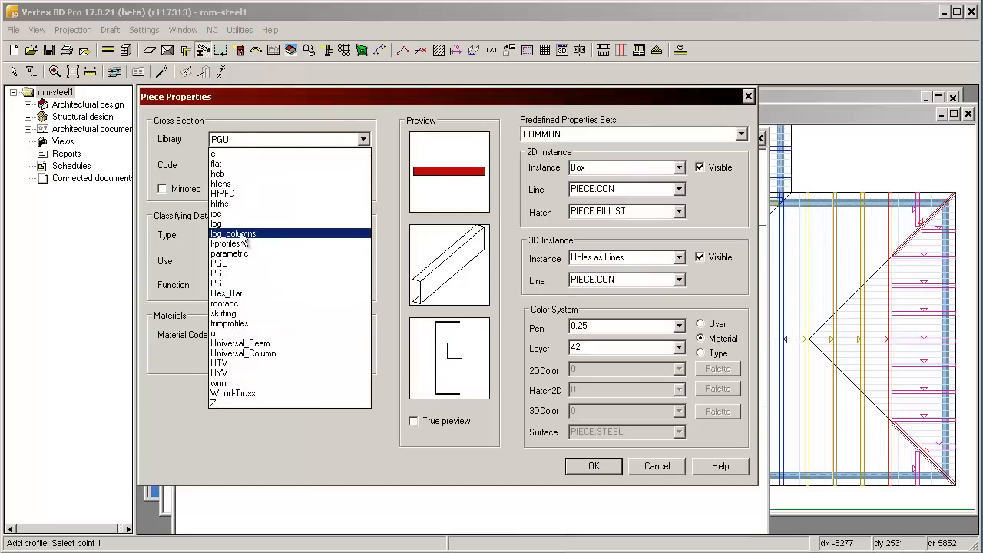
left_click(238, 262)
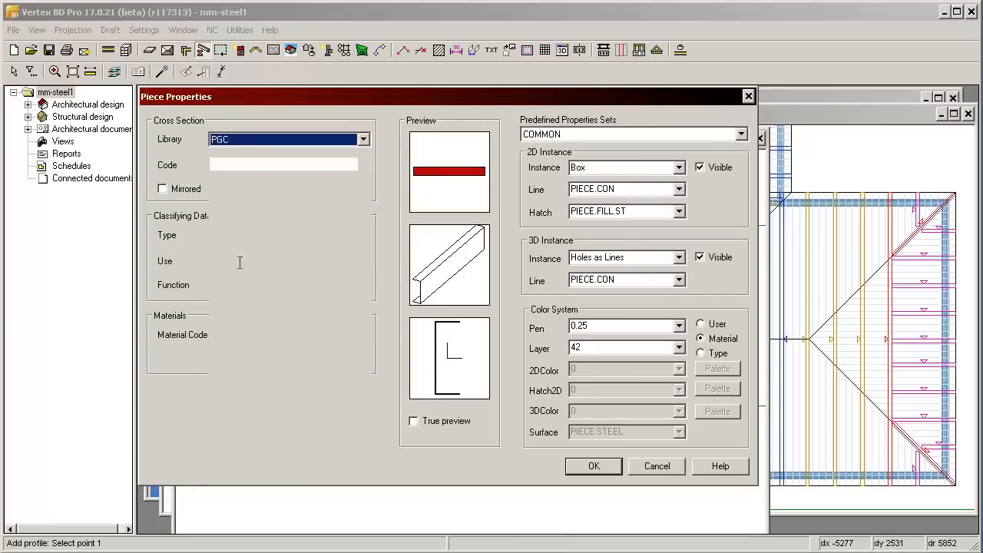
left_click(288, 164)
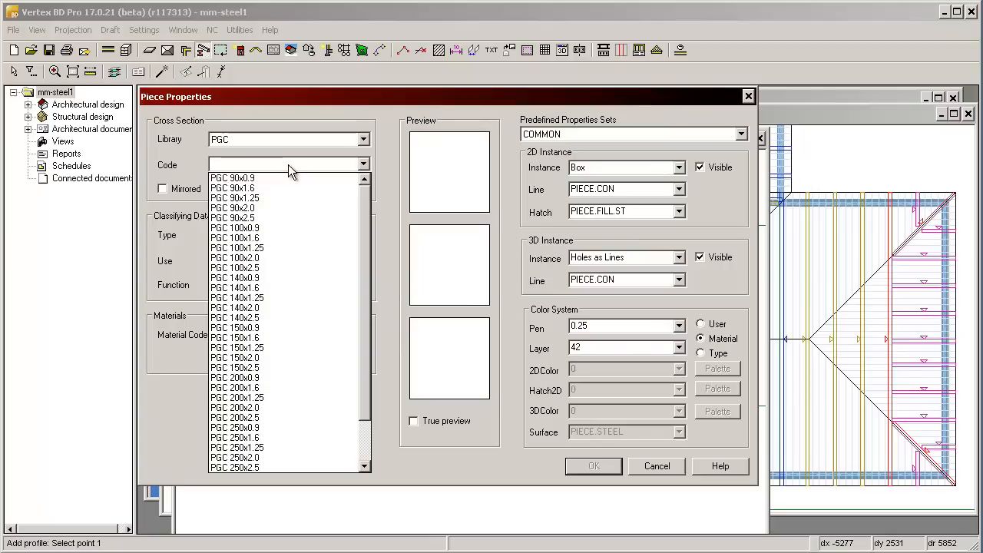
left_click(286, 233)
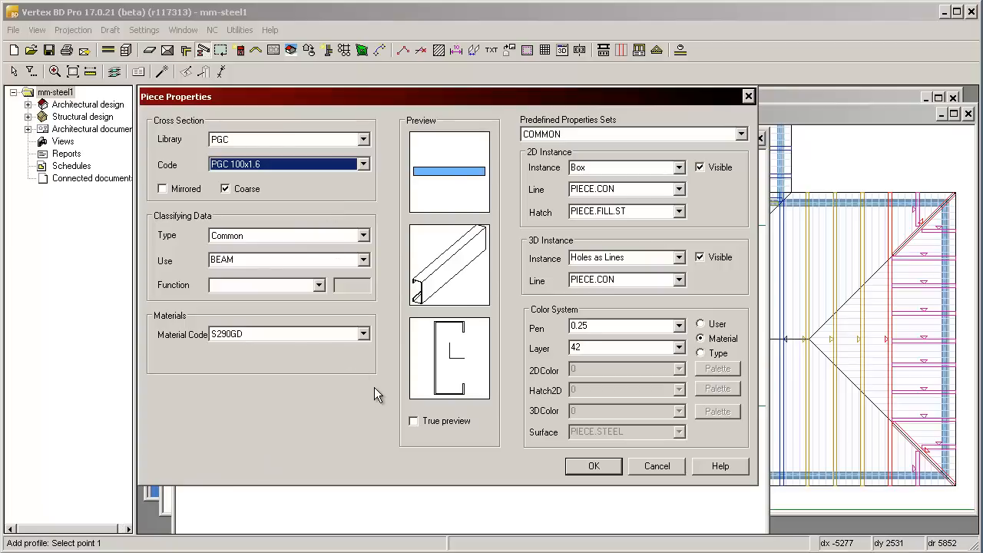
left_click(585, 468)
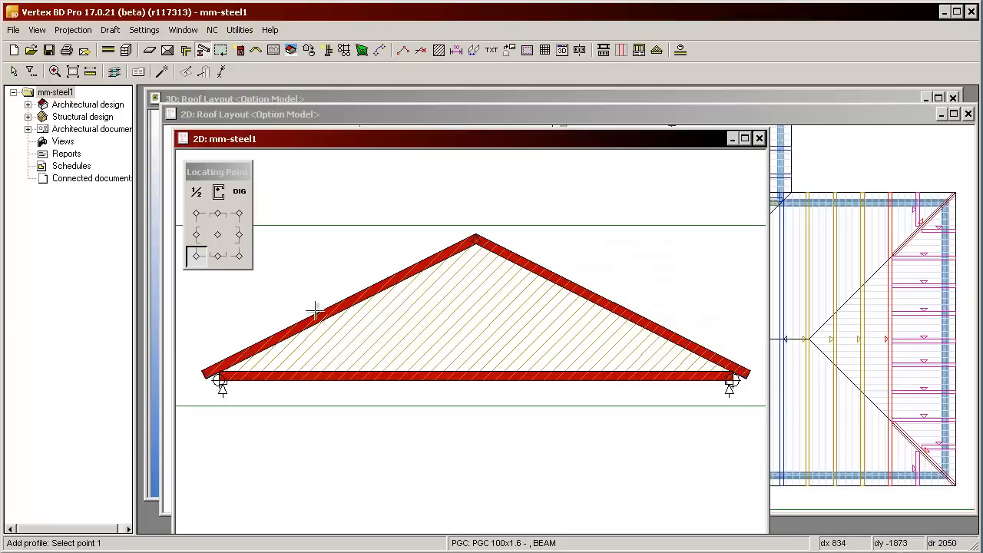
- Draw the central vertical web from the midpoint of the bottom chord's lower edge to the ridge, using the left middle locating point
left_click(218, 256)
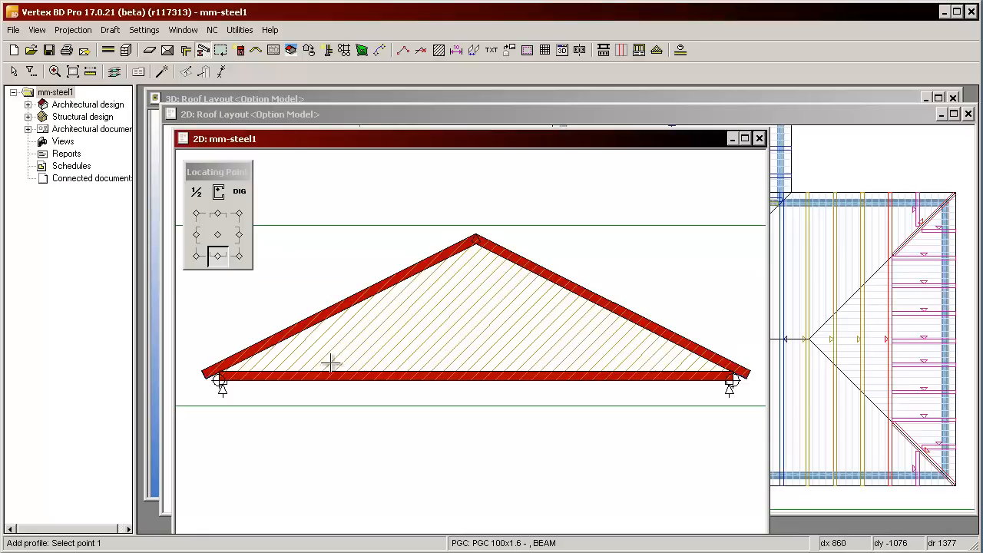
left_click(476, 376)
scroll(469, 330, "up", 3)
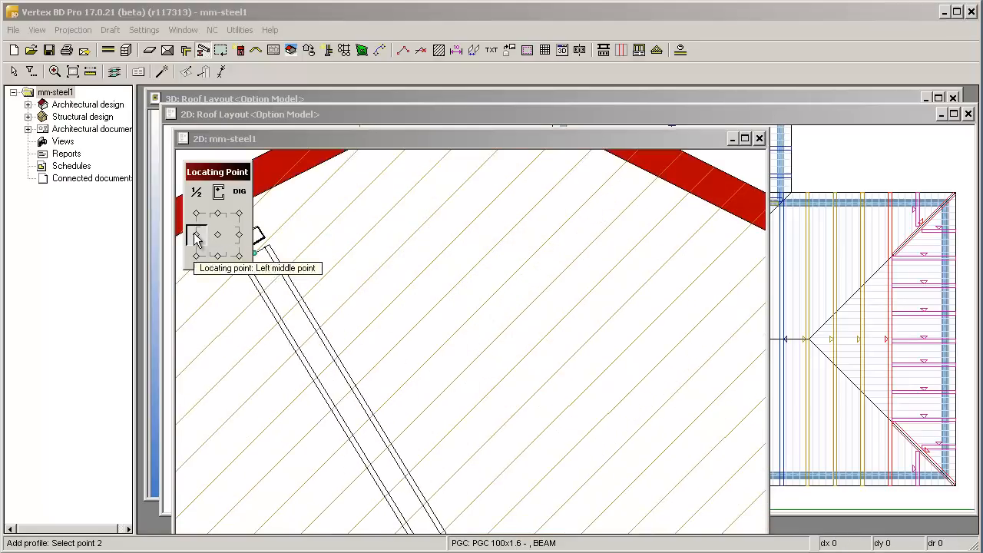
scroll(461, 330, "down", 3)
scroll(476, 439, "up", 3)
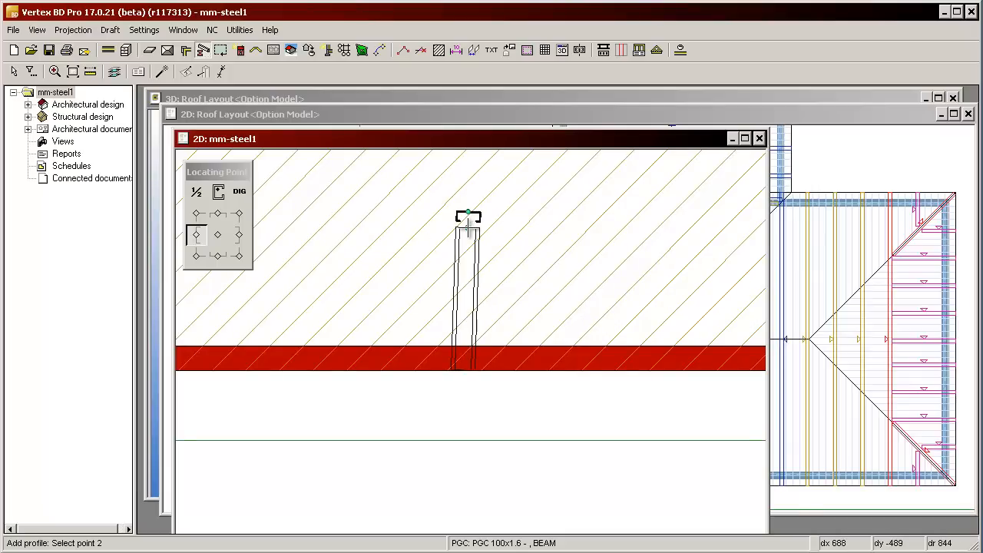
scroll(469, 219, "down", 2)
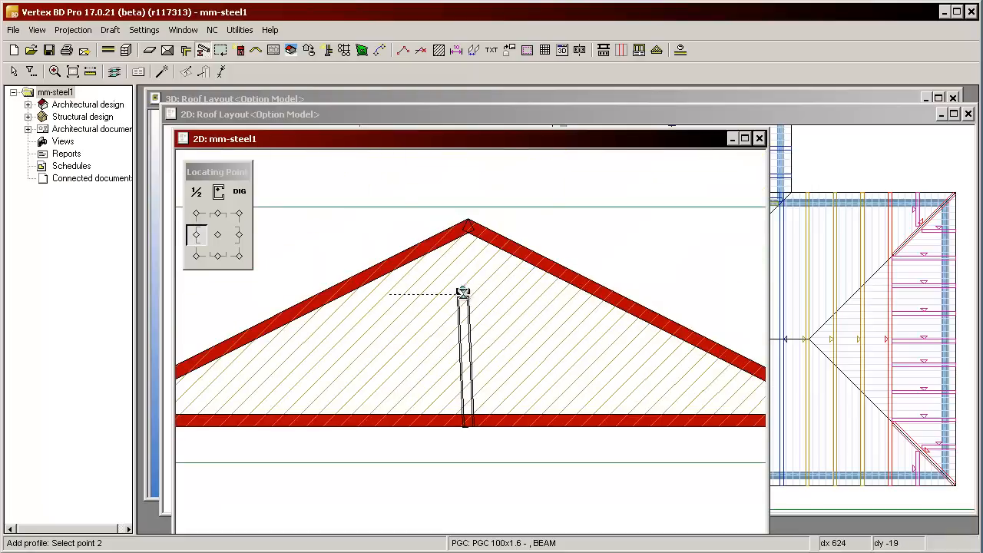
scroll(464, 283, "up", 2)
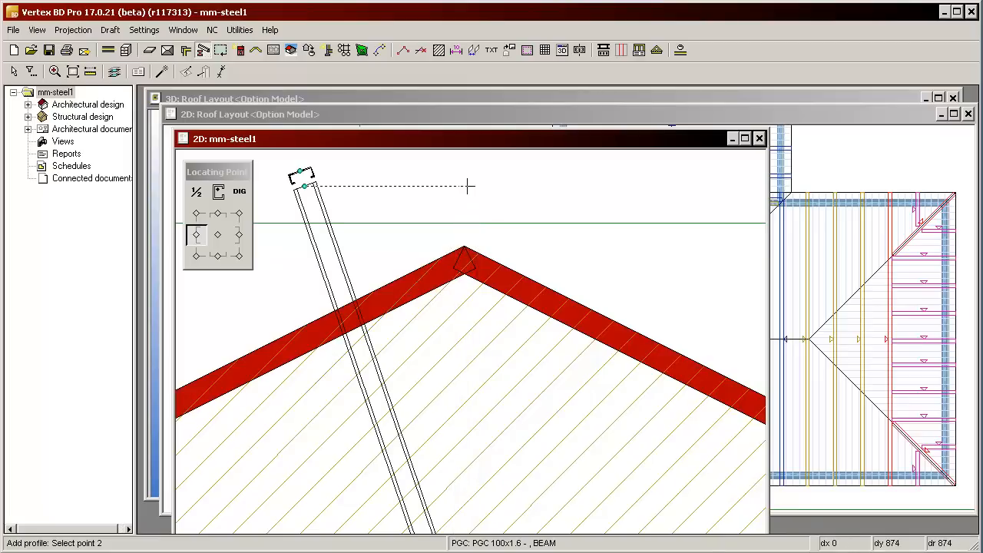
scroll(466, 265, "down", 5)
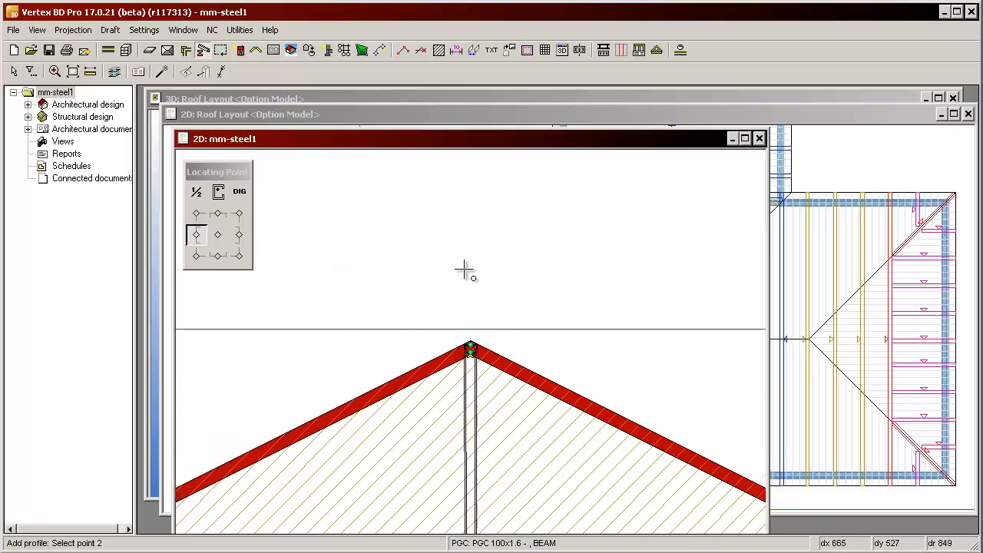
scroll(469, 411, "up", 5)
scroll(469, 352, "up", 3)
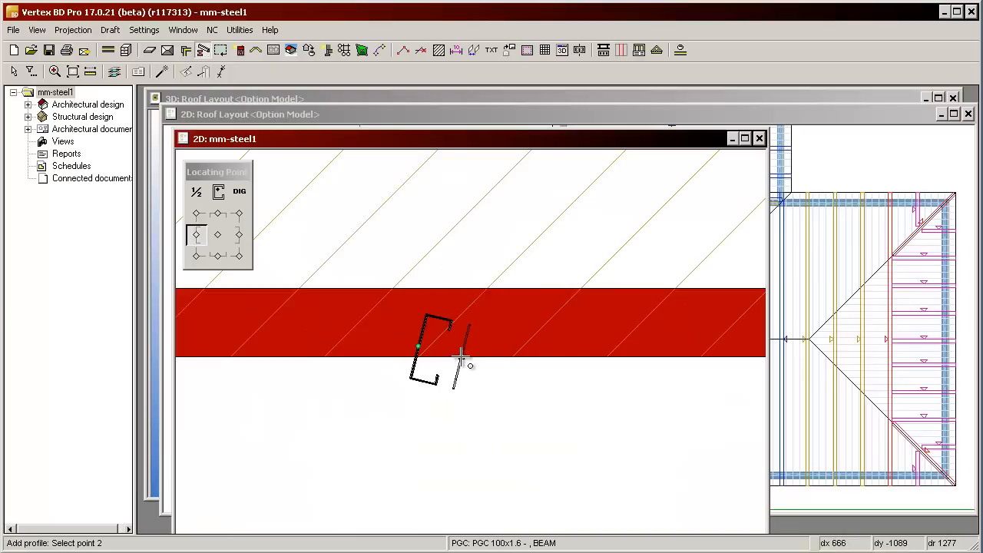
left_click(461, 357)
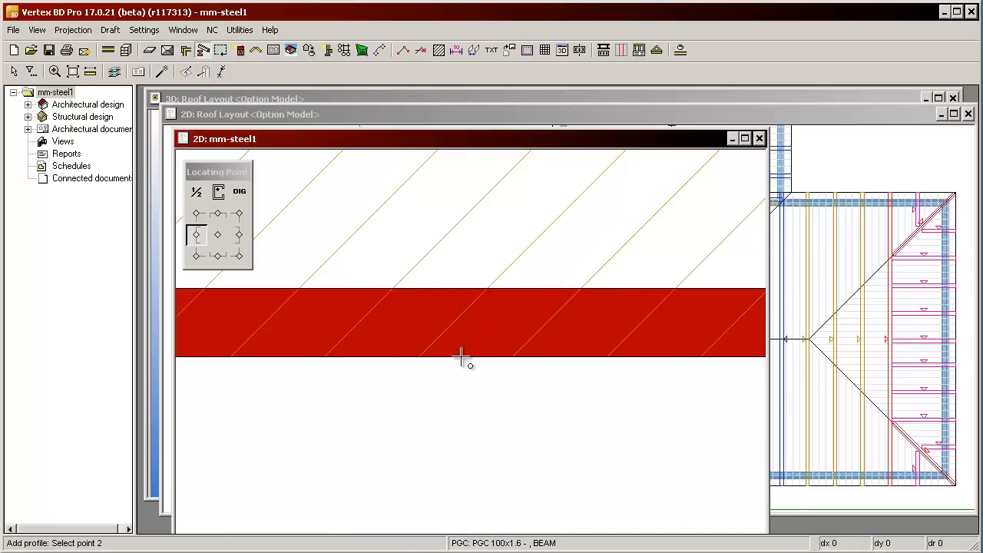
scroll(465, 230, "down", 3)
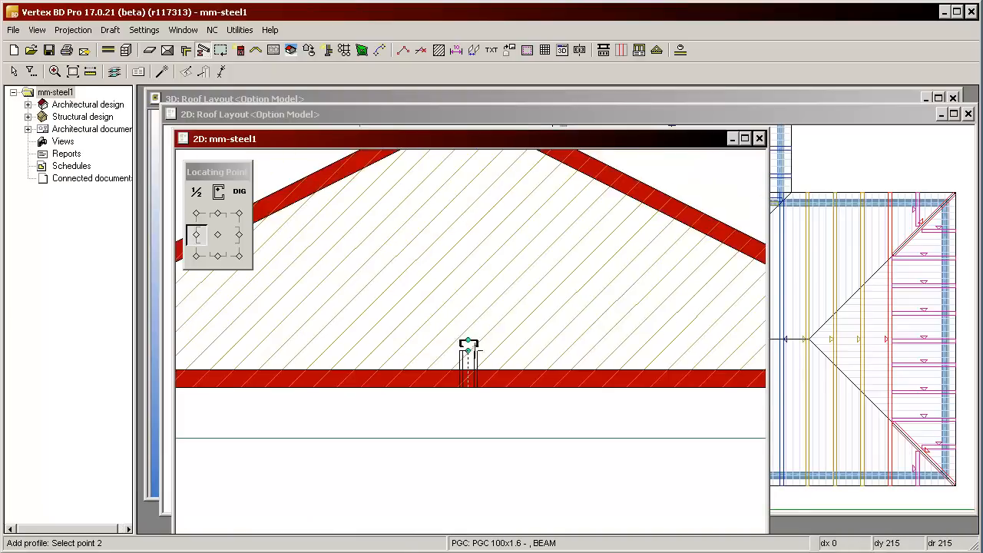
scroll(467, 258, "up", 3)
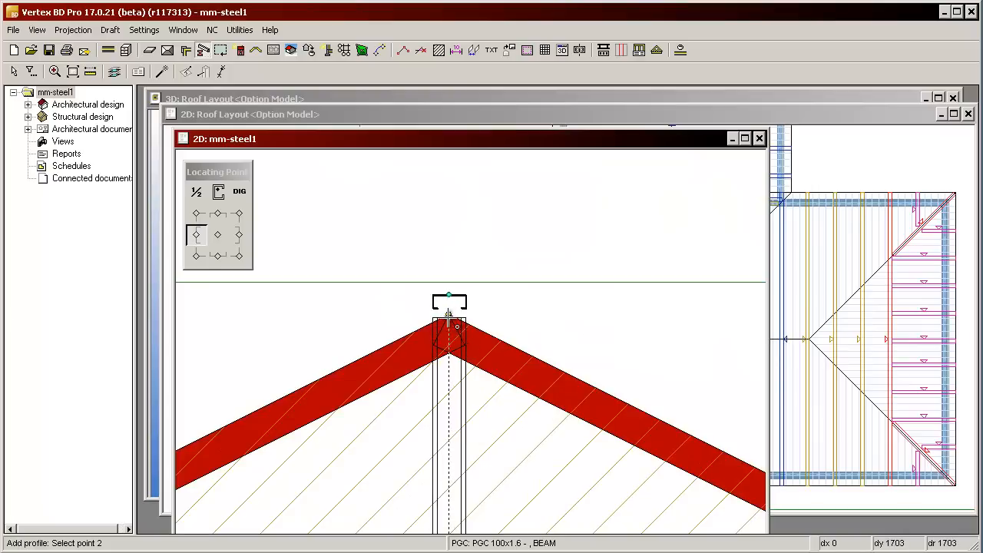
left_click(449, 313)
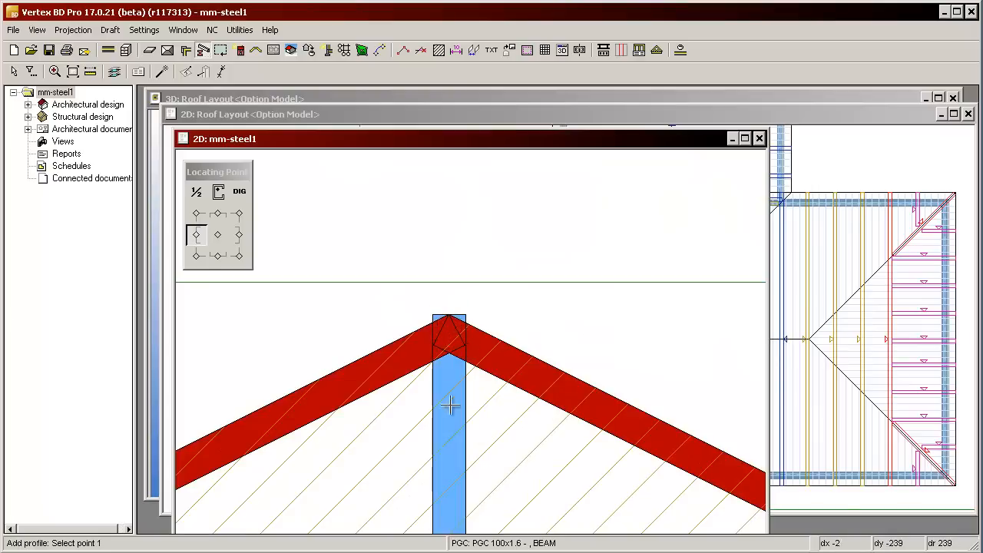
- Draw a diagonal web from the foot of the central vertical web to about midway along the right top chord
scroll(453, 430, "down", 2)
scroll(470, 516, "up", 2)
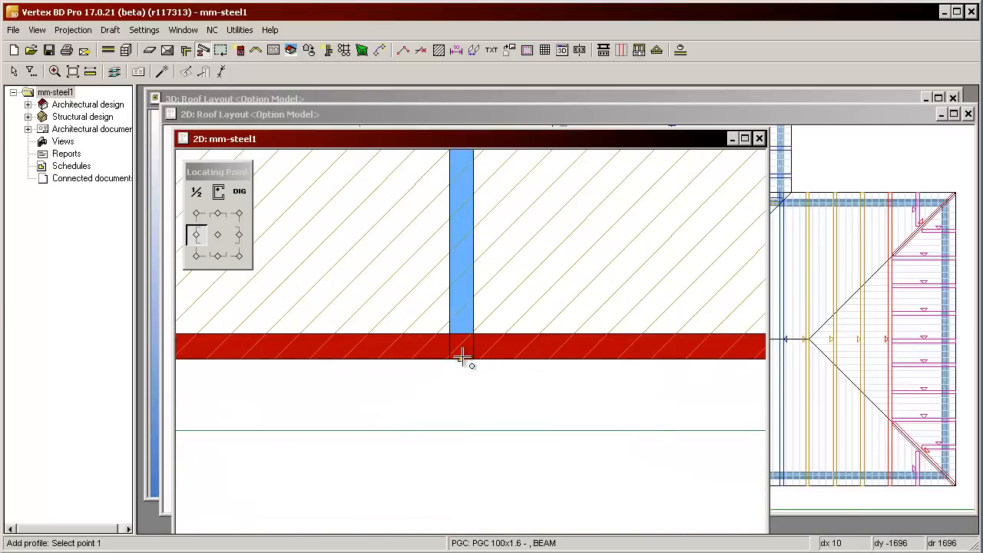
left_click(460, 361)
scroll(483, 307, "down", 2)
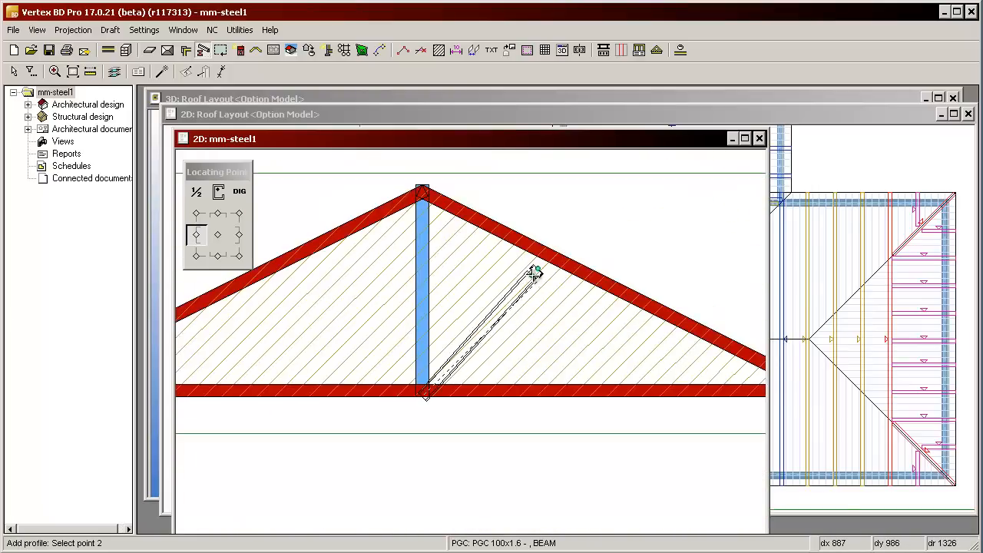
scroll(554, 265, "up", 2)
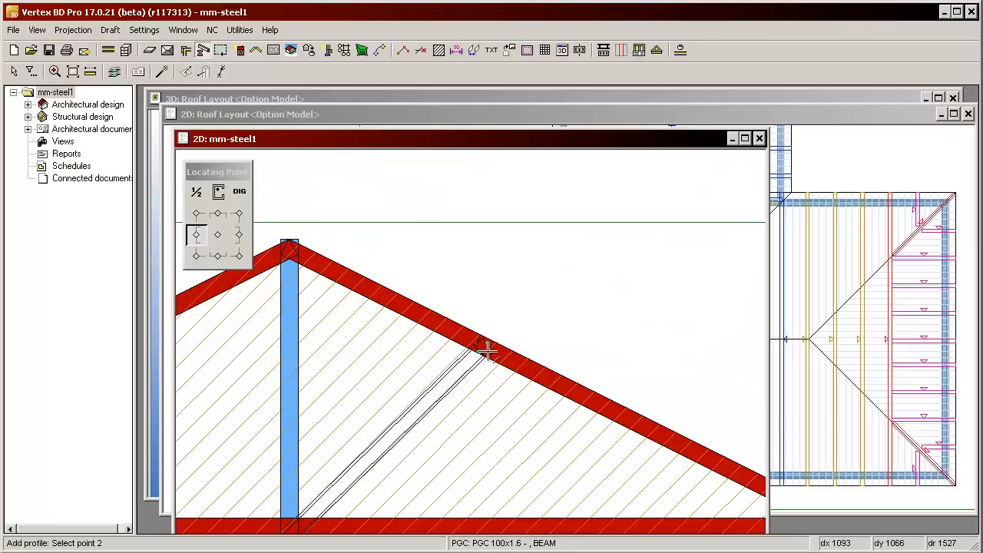
left_click(545, 371)
- Draw a vertical web from the bottom chord up to the right top chord where the diagonal web ends
scroll(468, 351, "down", 2)
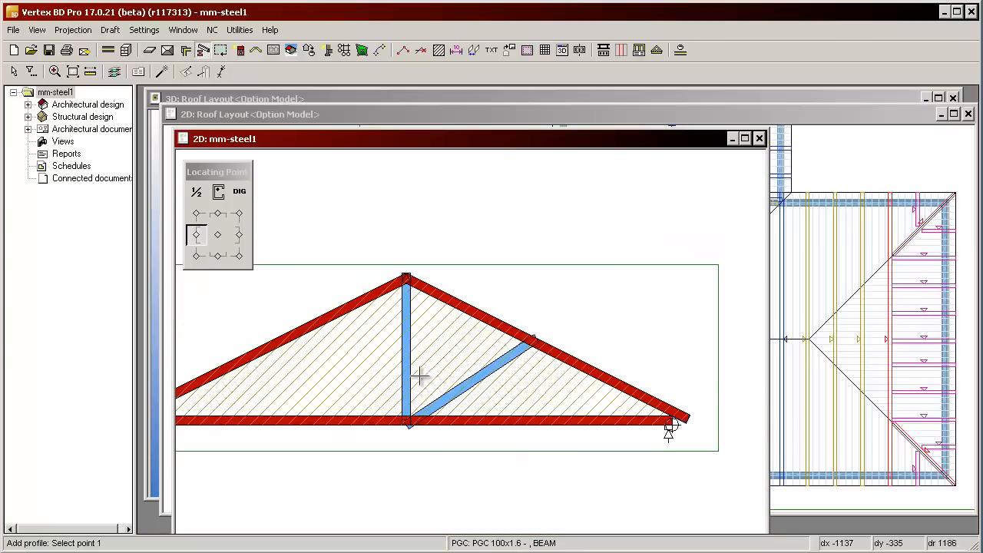
left_click(529, 422)
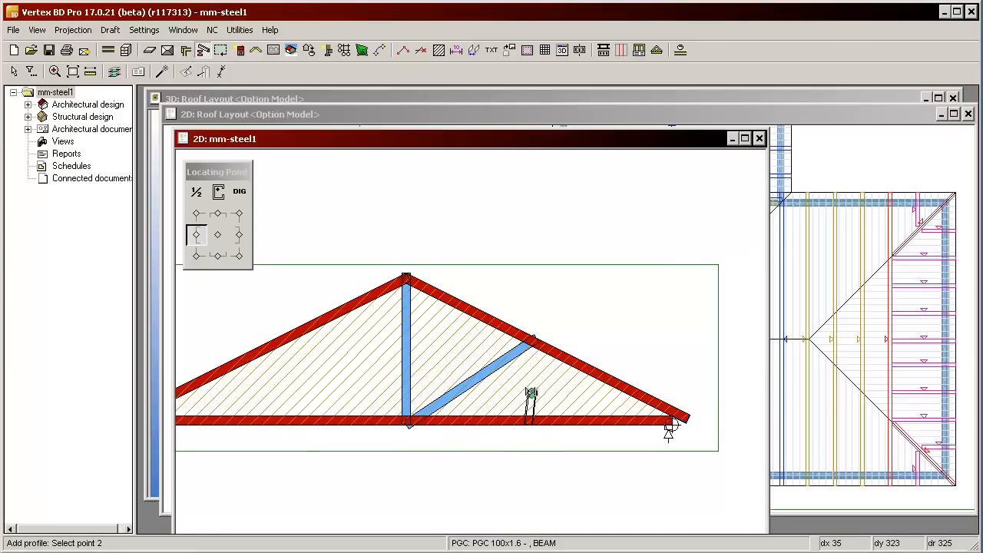
left_click(529, 336)
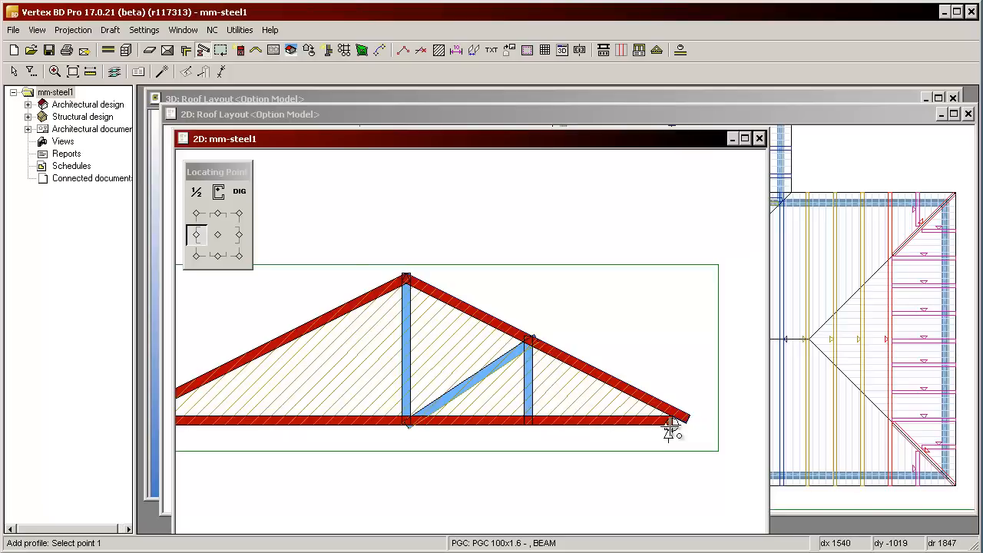
- Draw a short vertical web from the right bearing point up to the top chord, using the upper left corner as locating point
scroll(669, 423, "up", 3)
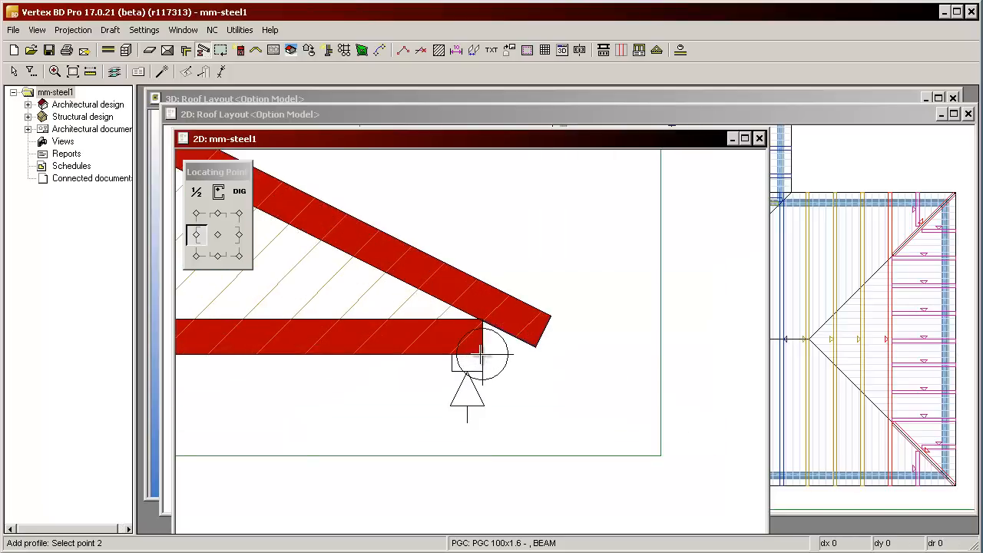
left_click(196, 213)
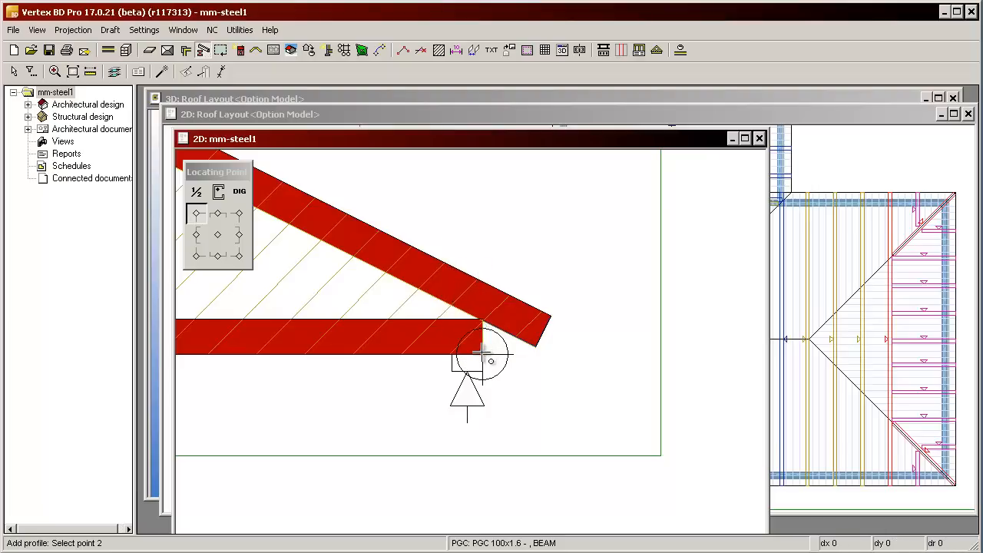
left_click(486, 285)
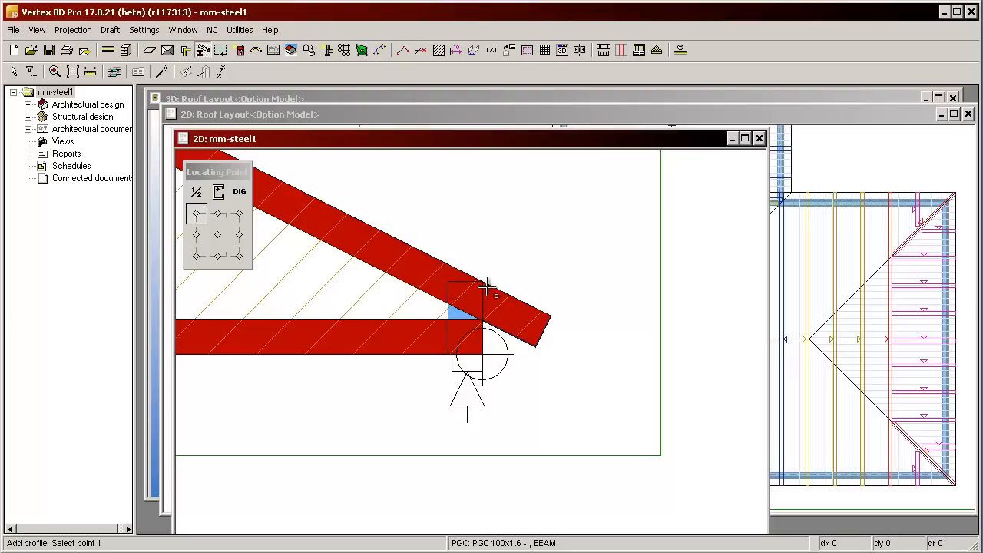
scroll(469, 353, "down", 4)
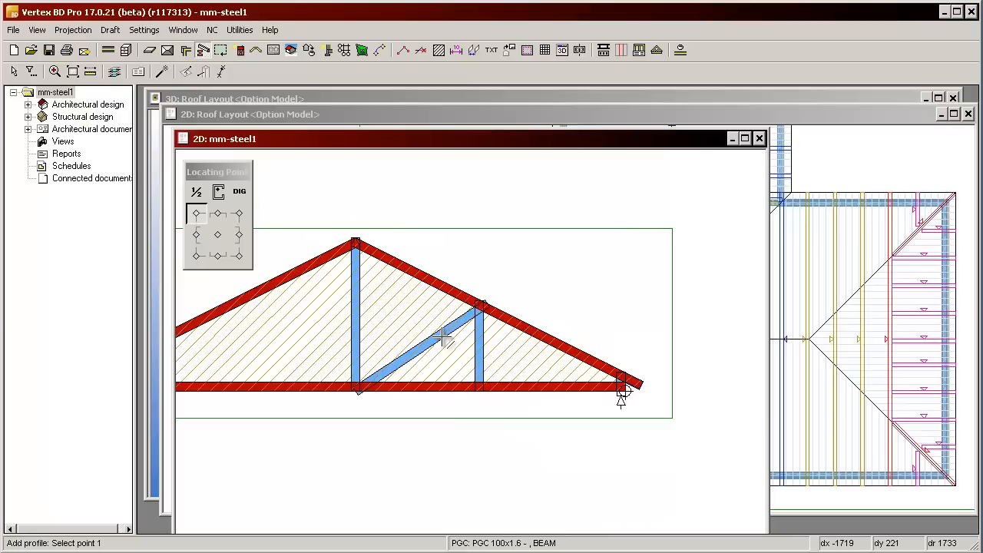
- Draw a shorter diagonal web from the foot of the intermediate vertical to the right top chord, using the left middle locating point
scroll(487, 374, "up", 4)
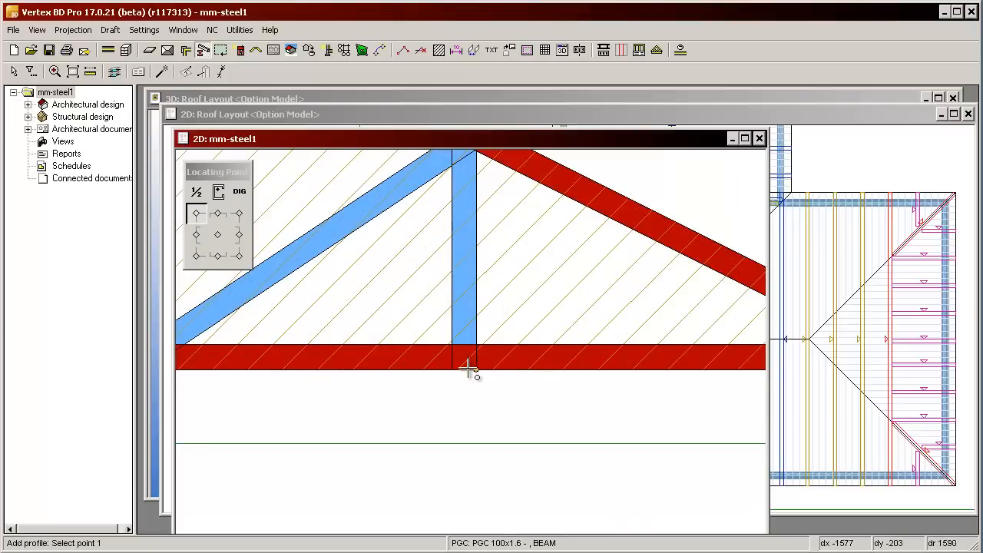
left_click(466, 367)
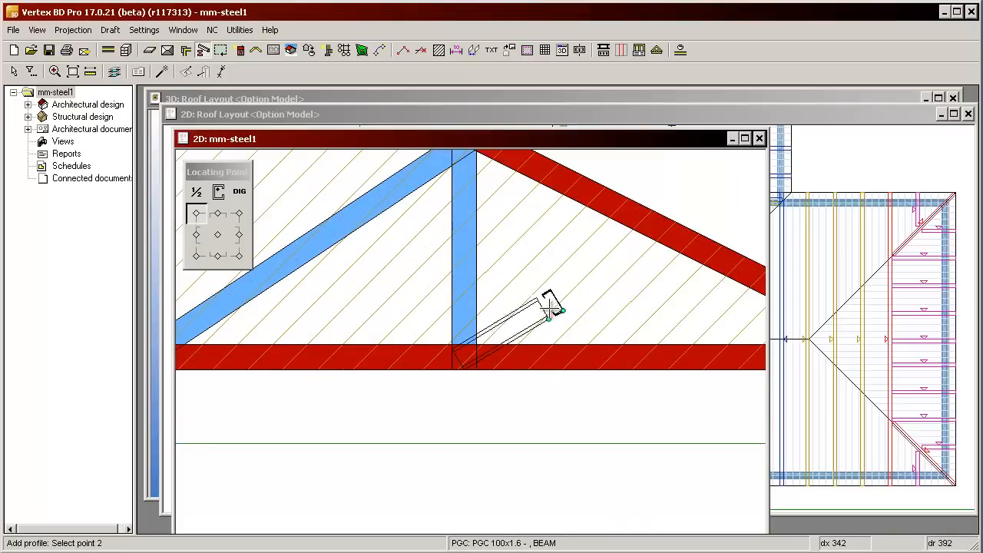
left_click(196, 235)
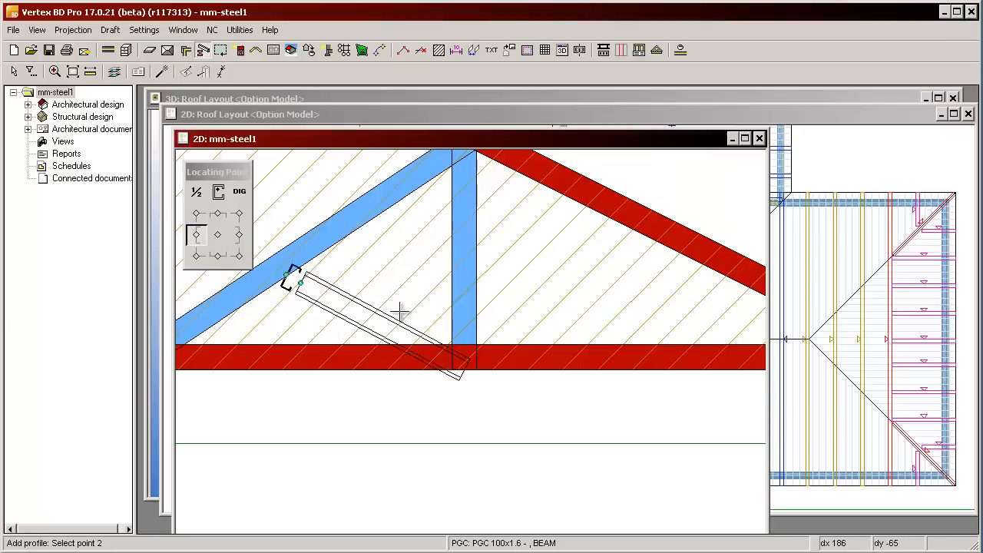
left_click(671, 219)
scroll(599, 357, "down", 4)
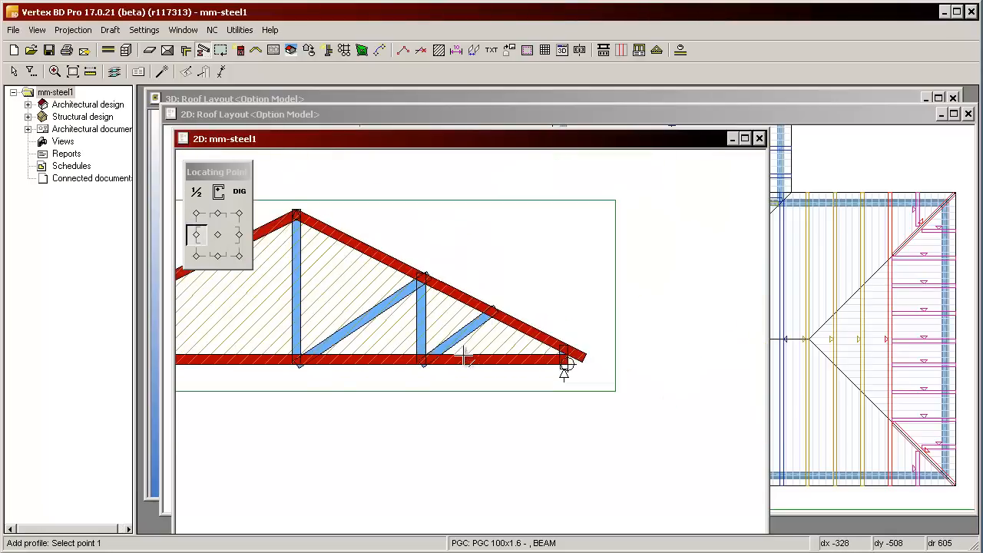
key("Escape")
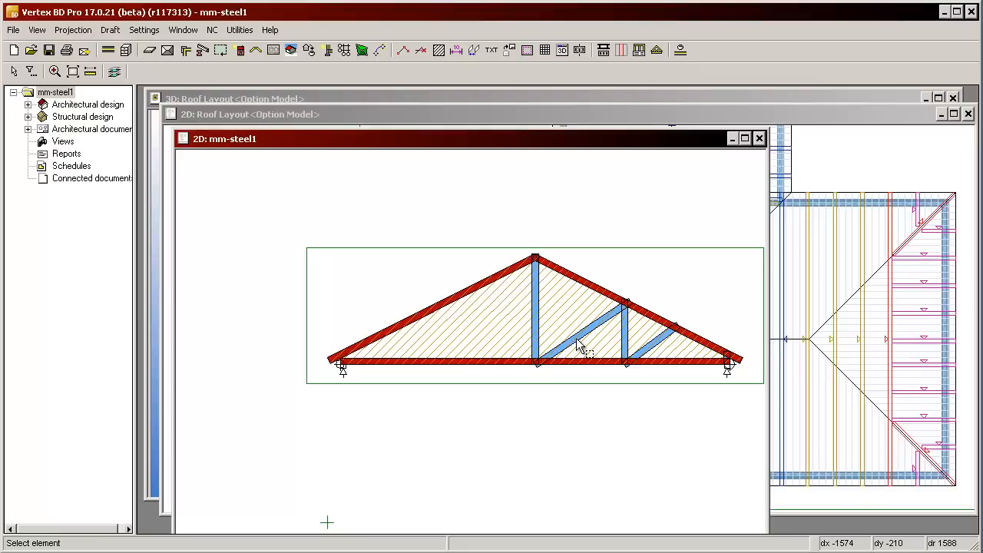
- Mirror the two diagonal webs, intermediate vertical and bearing web from the right half about the truss's vertical centreline, keeping the originals
scroll(579, 345, "up", 3)
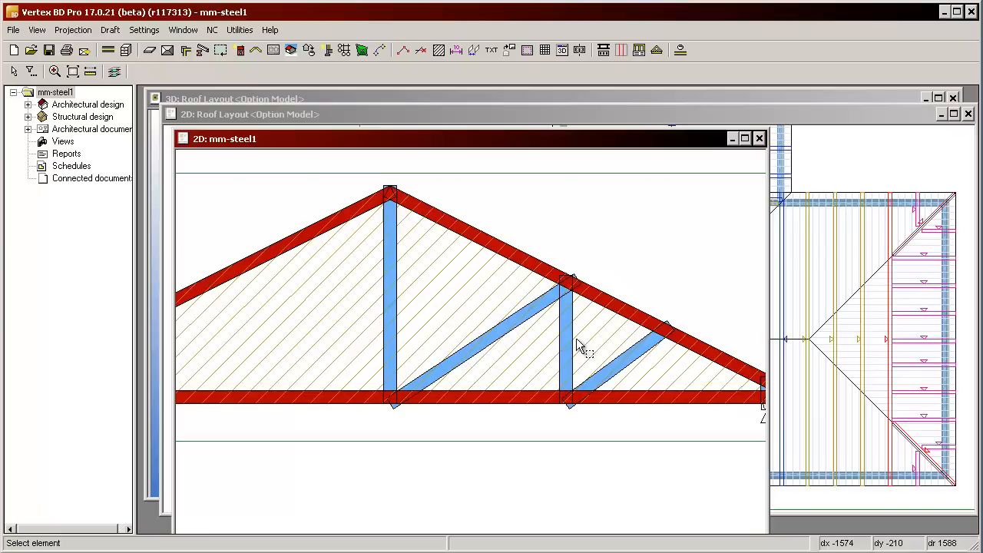
left_click(480, 347)
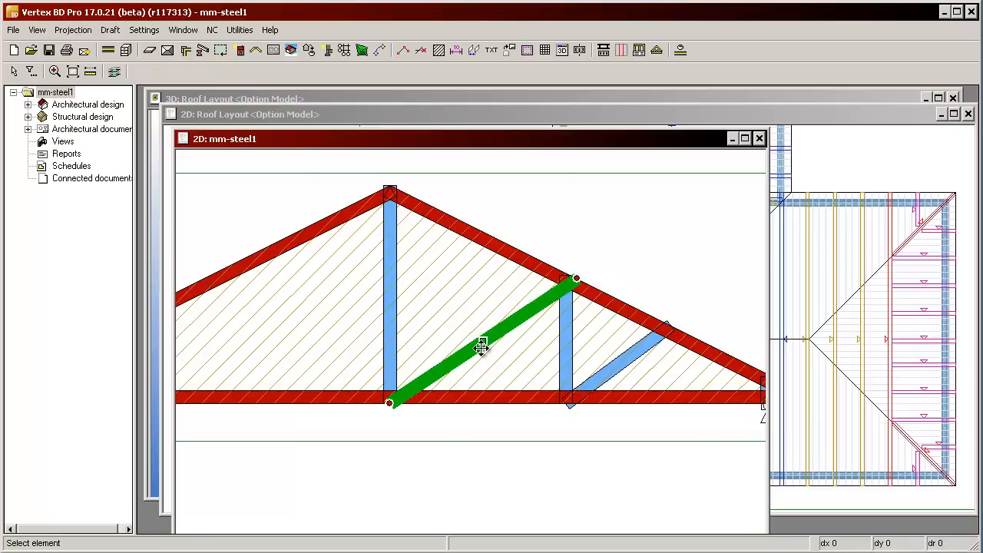
left_click(564, 364, "ctrl")
left_click(620, 366, "ctrl")
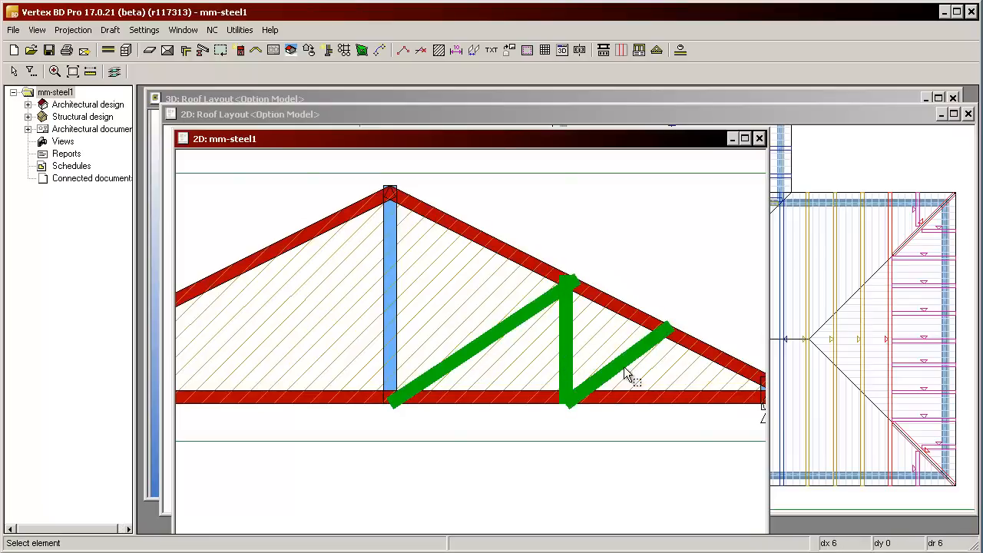
scroll(511, 361, "down", 2)
scroll(542, 364, "up", 4)
scroll(468, 372, "up", 3)
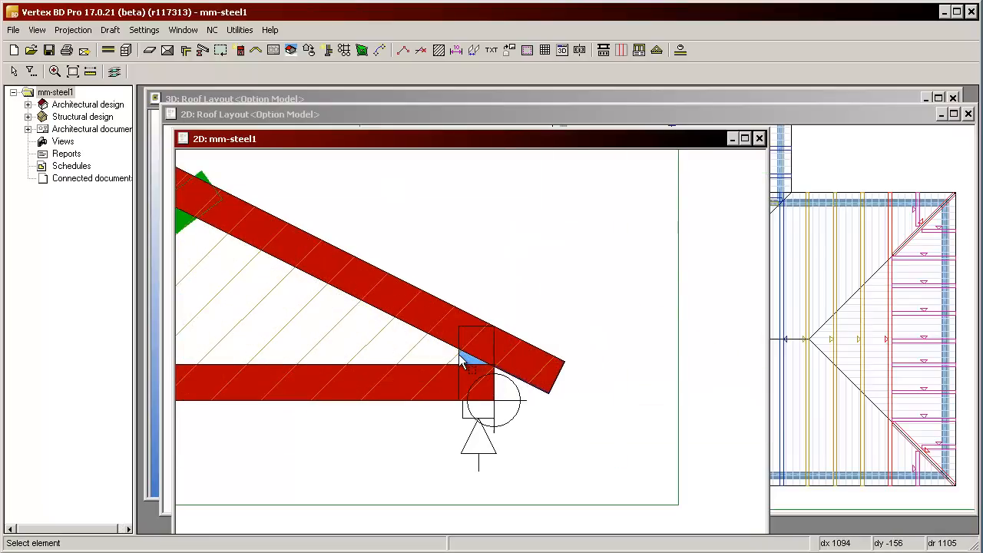
left_click(460, 359, "ctrl")
scroll(458, 353, "down", 3)
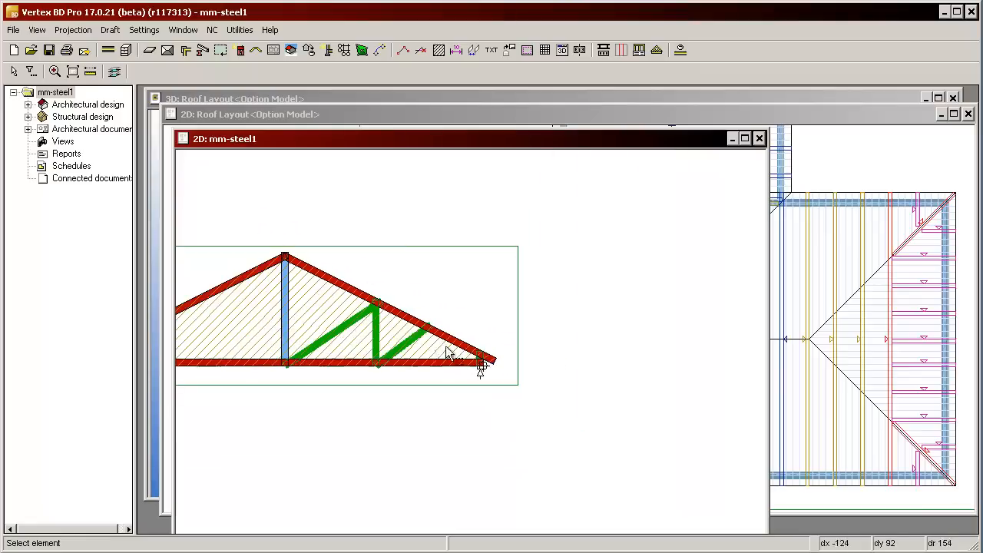
right_click(318, 322)
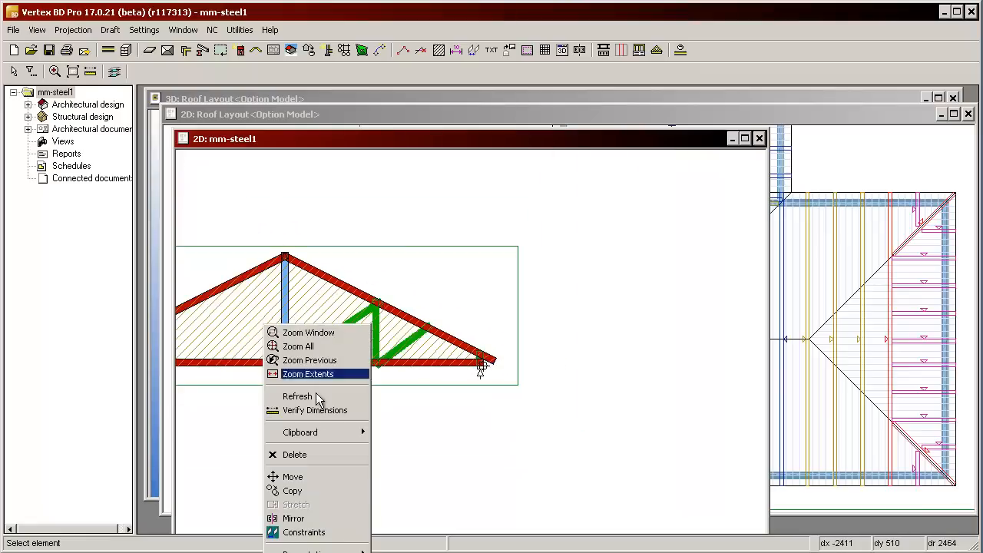
left_click(317, 519)
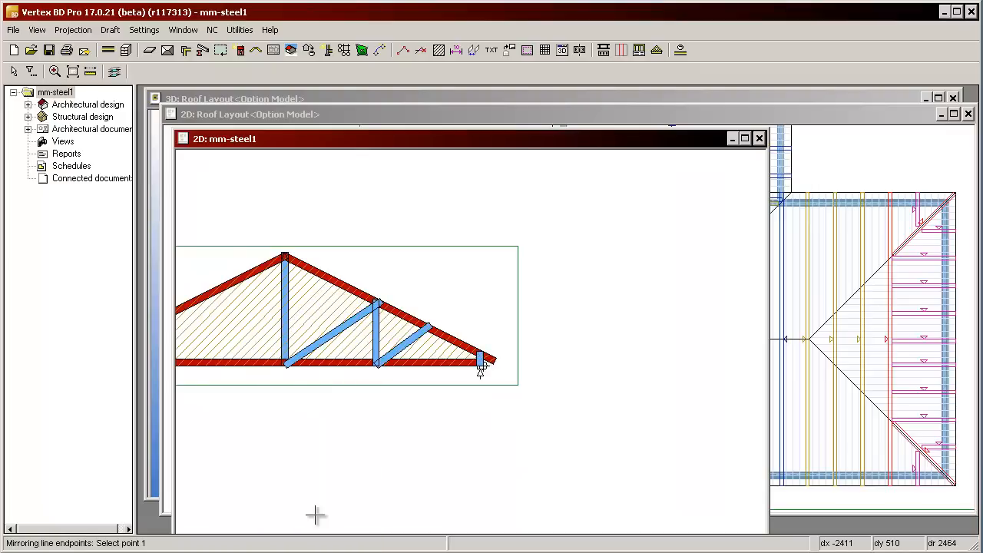
scroll(282, 372, "up", 3)
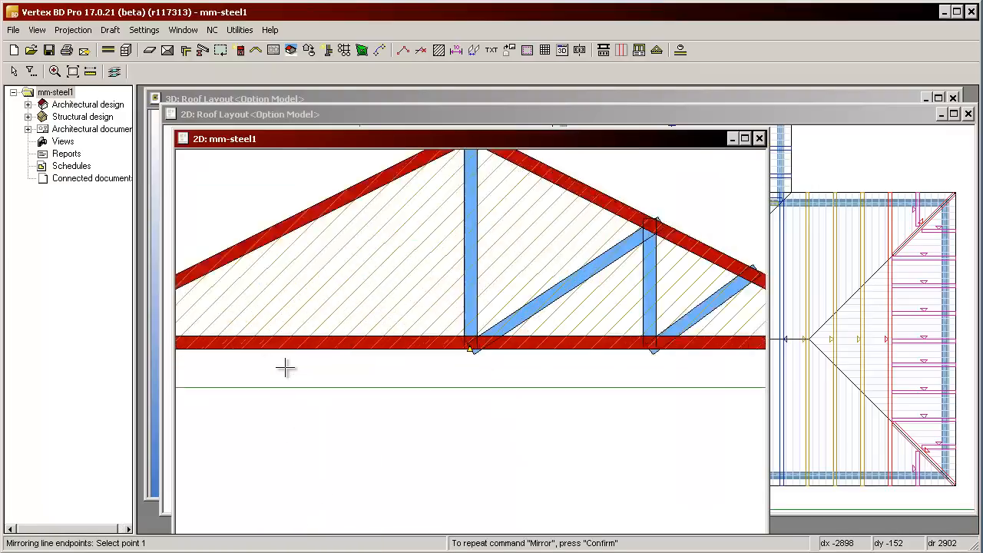
scroll(470, 352, "up", 1)
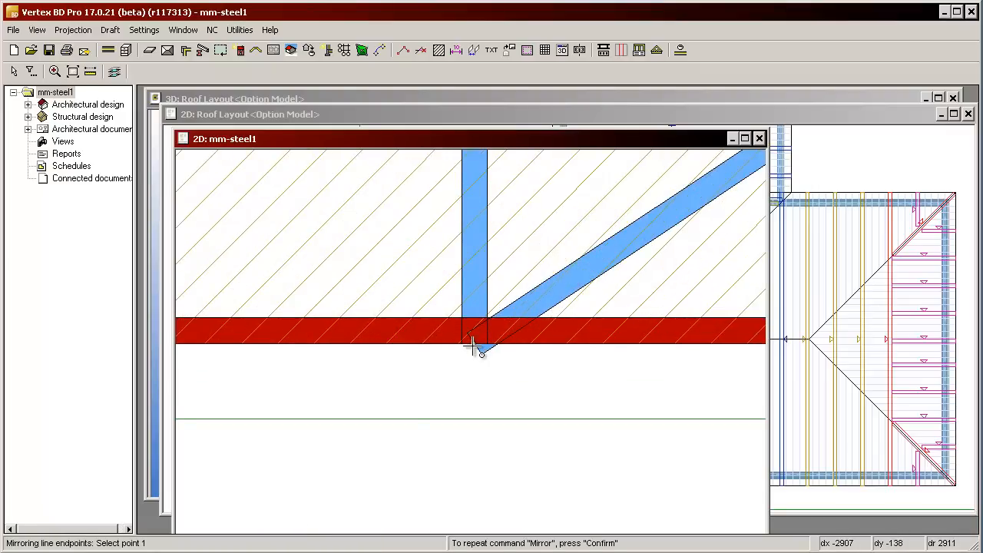
left_click(473, 345)
scroll(473, 346, "down", 5)
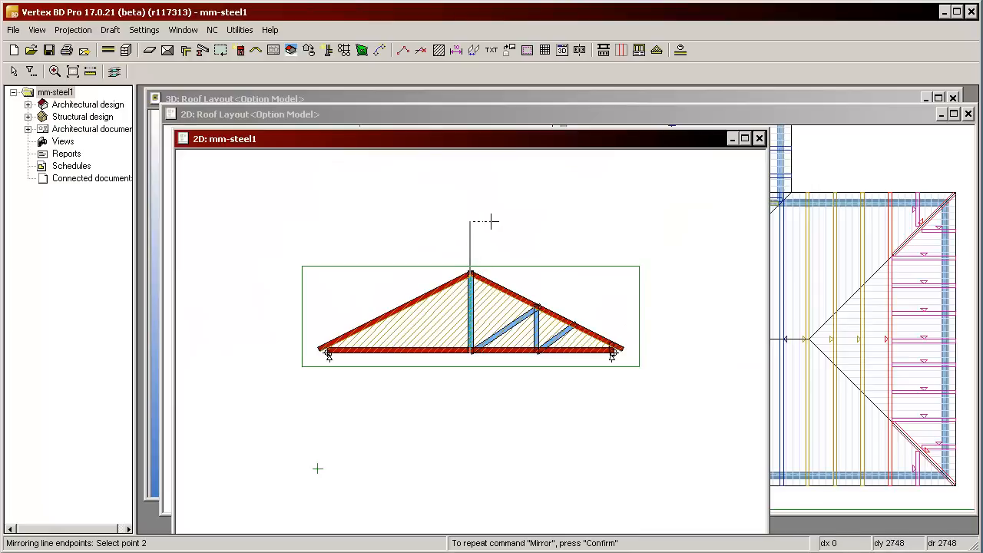
left_click(492, 222)
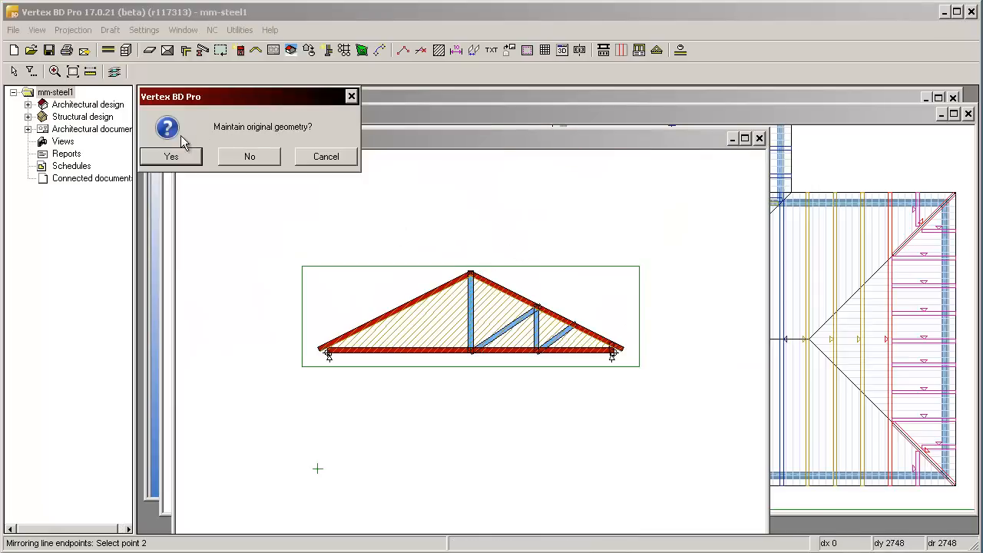
left_click(171, 156)
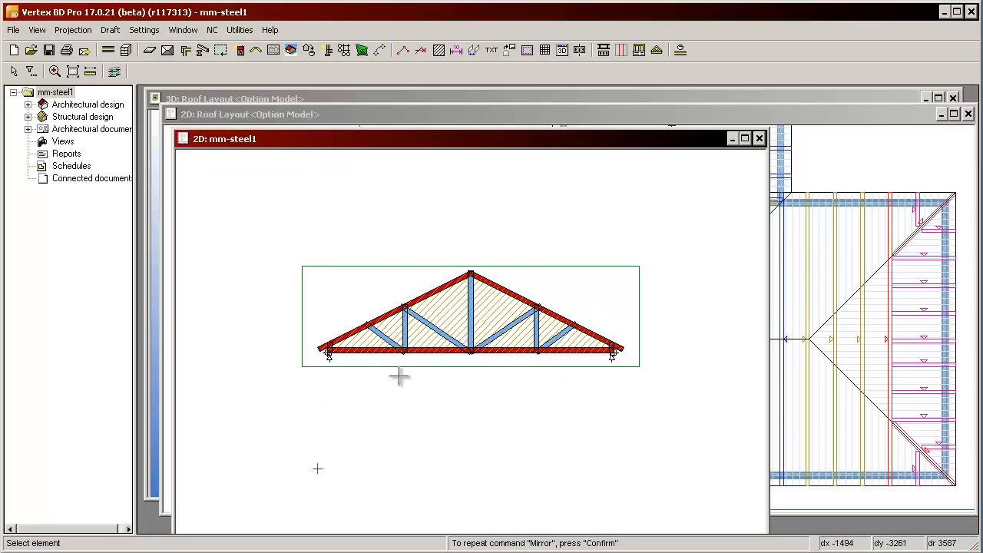
scroll(470, 352, "up", 1)
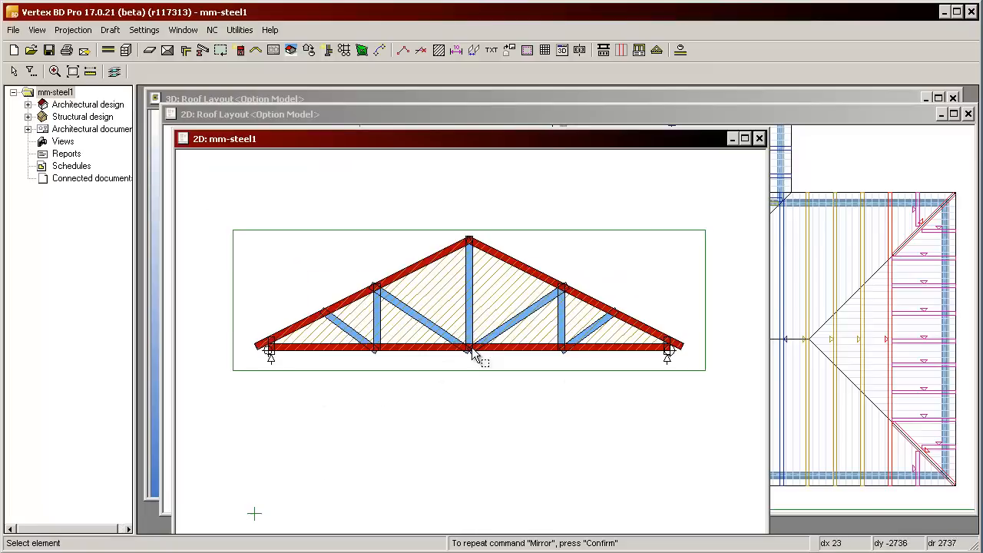
scroll(473, 353, "up", 1)
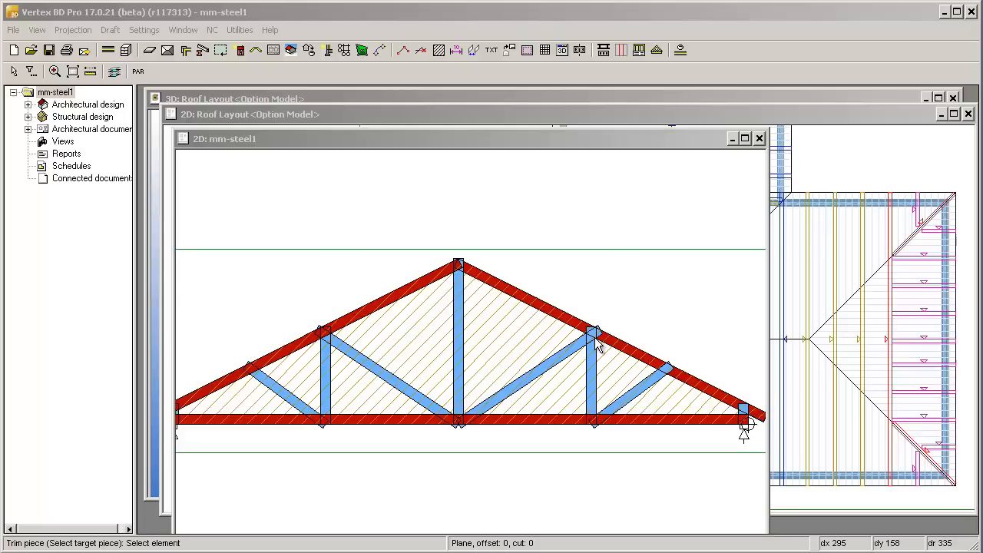
left_click(631, 301)
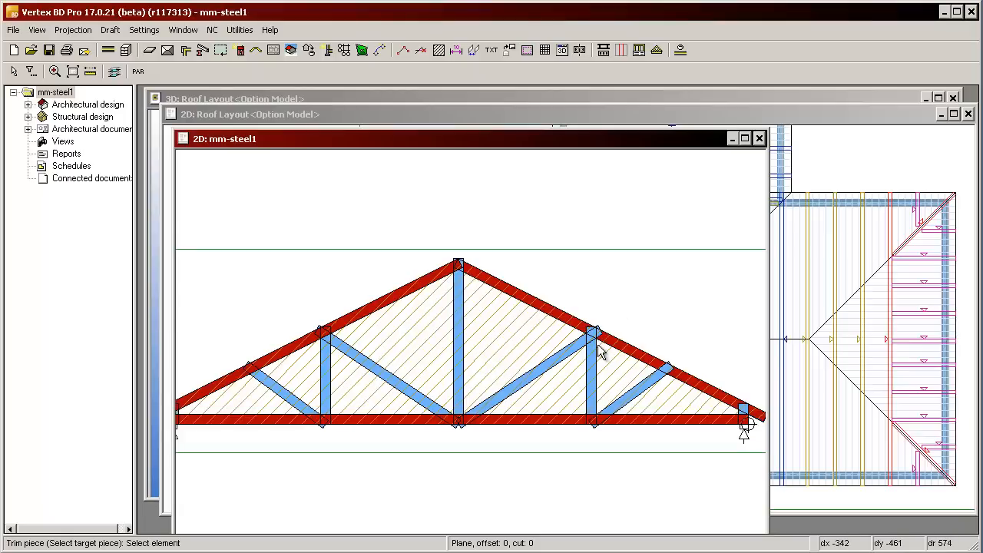
scroll(600, 352, "up", 2)
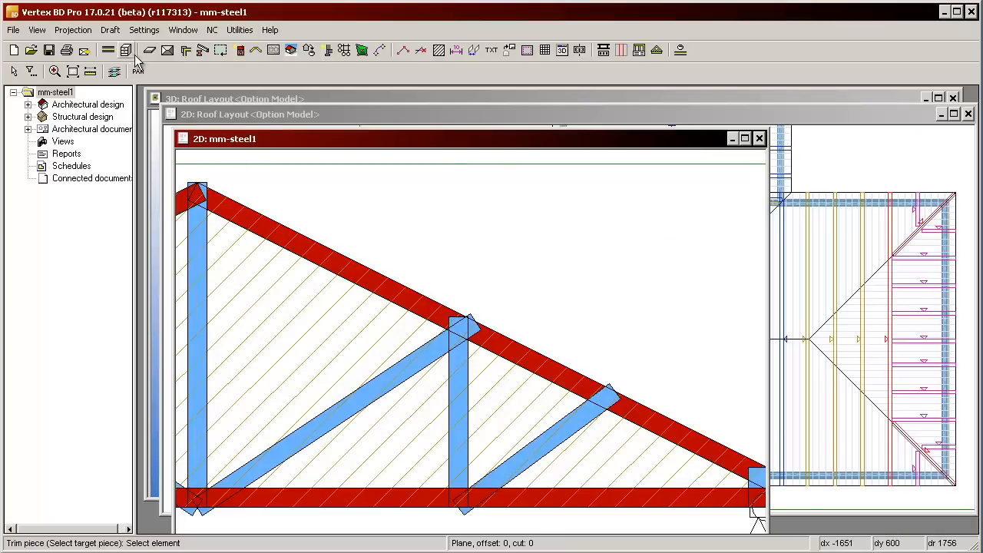
left_click(203, 54)
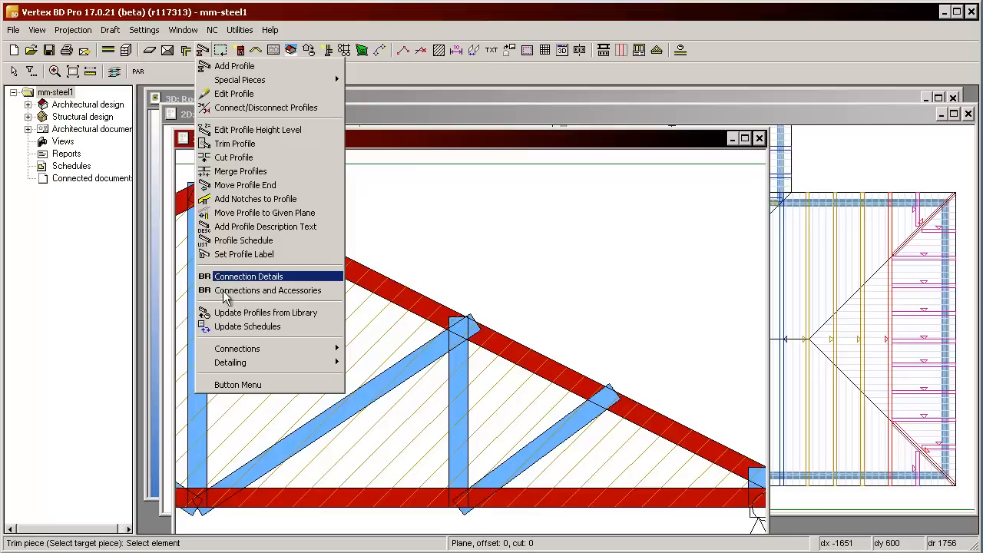
mouse_move(240, 350)
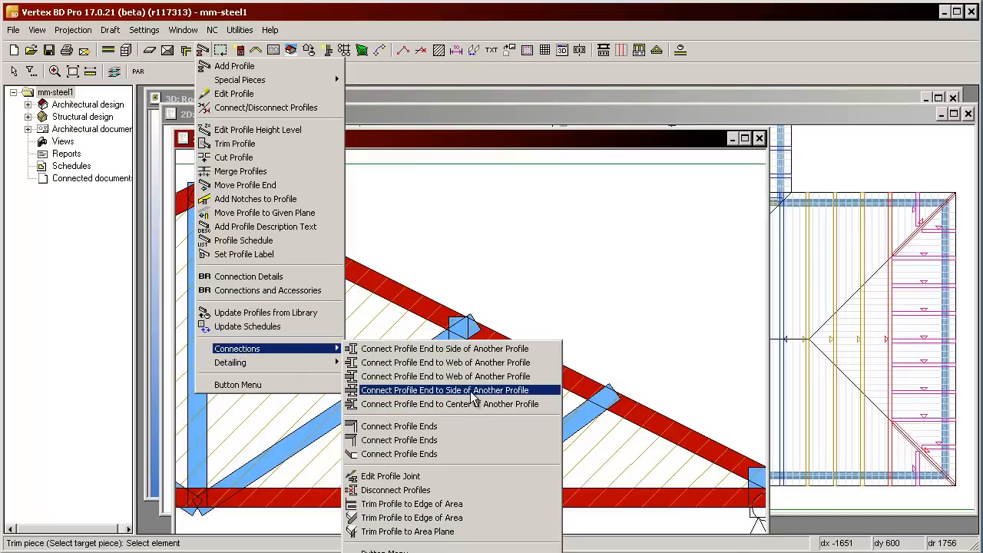
left_click(382, 395)
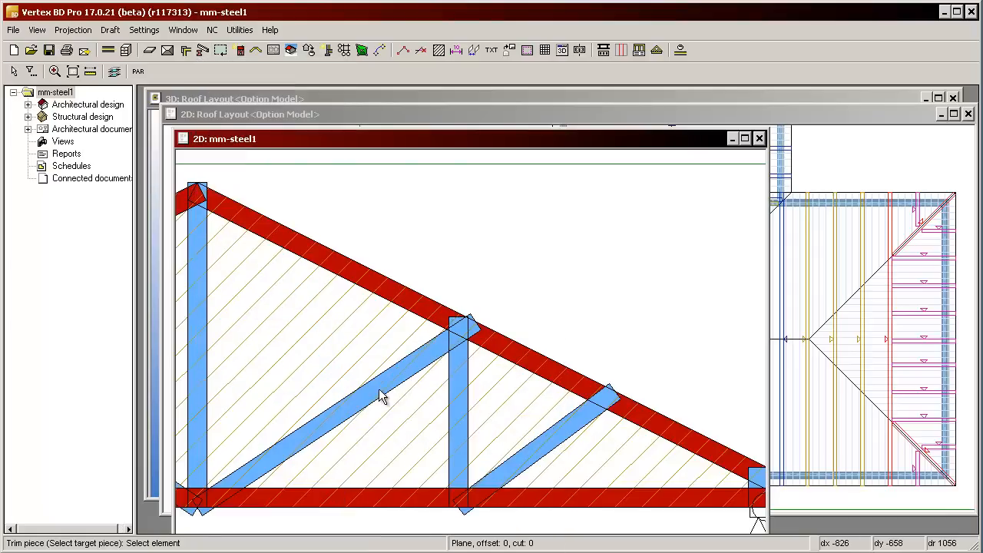
- Trim the upper ends of the central vertical and both right-hand diagonal webs to the right top chord, using cut direction 2, Cut perpendicular (short)
left_click(382, 300)
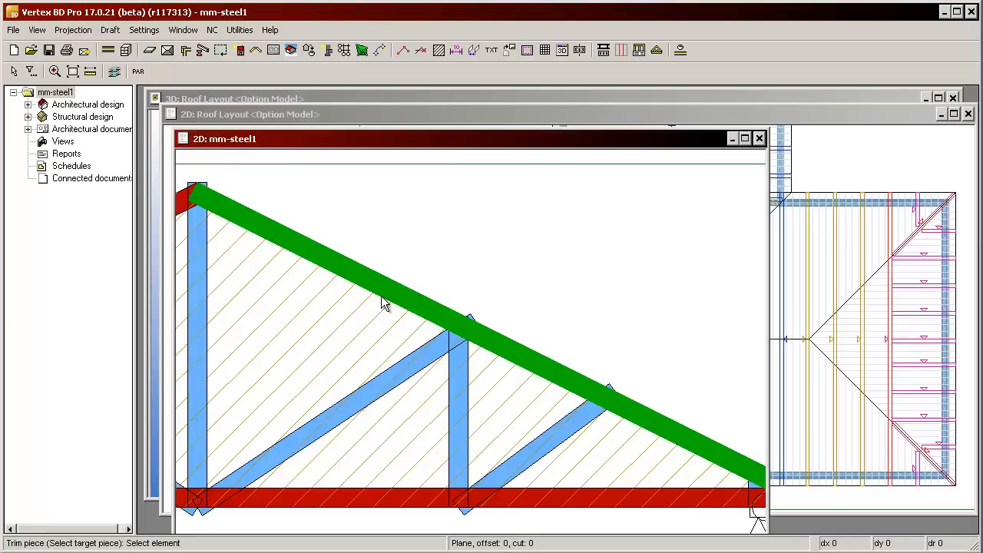
middle_click(490, 252)
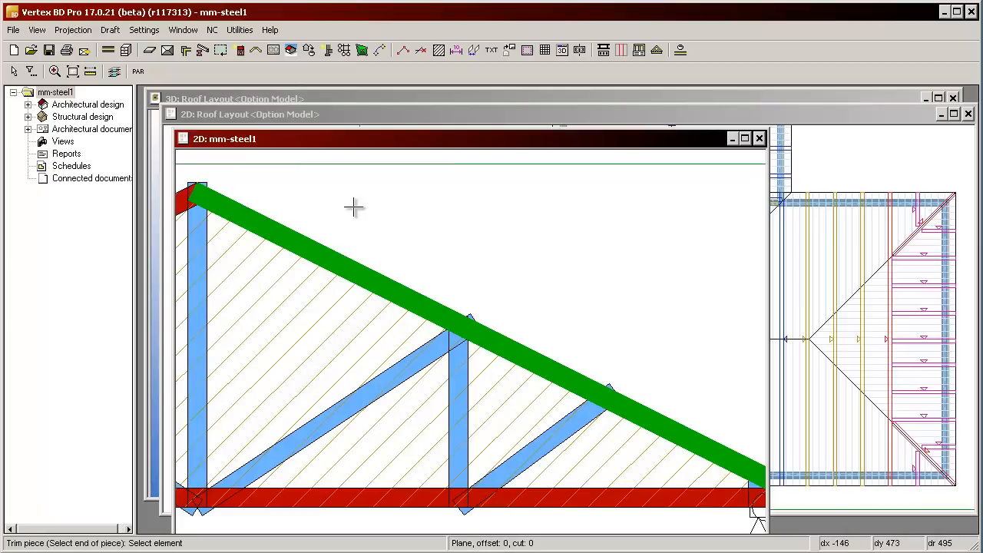
left_click(207, 185)
left_click(474, 319)
left_click(583, 410)
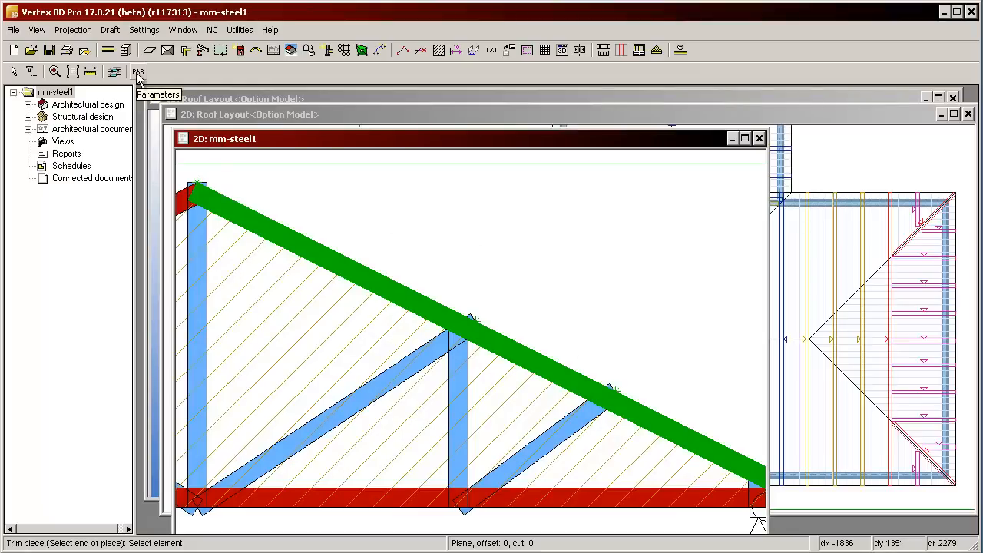
left_click(139, 72)
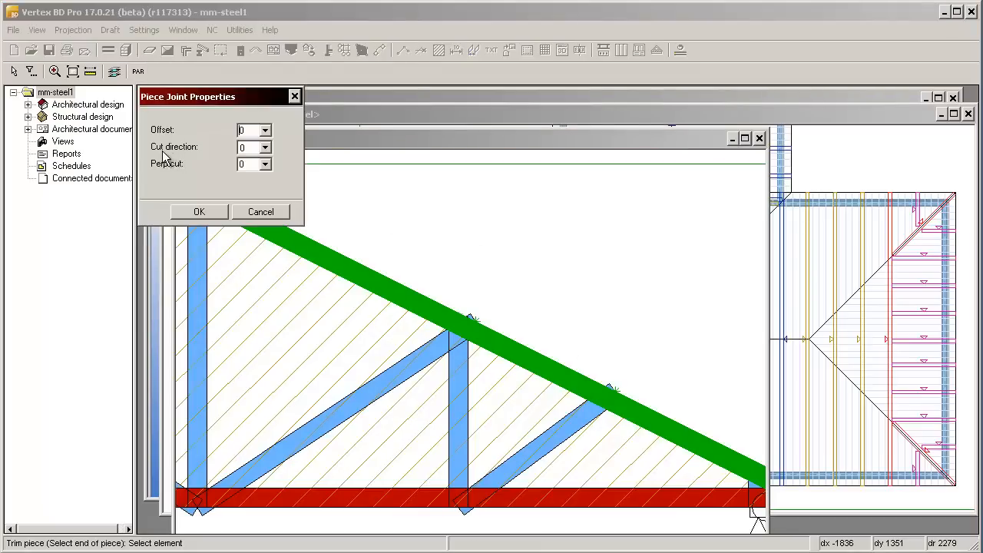
left_click(265, 150)
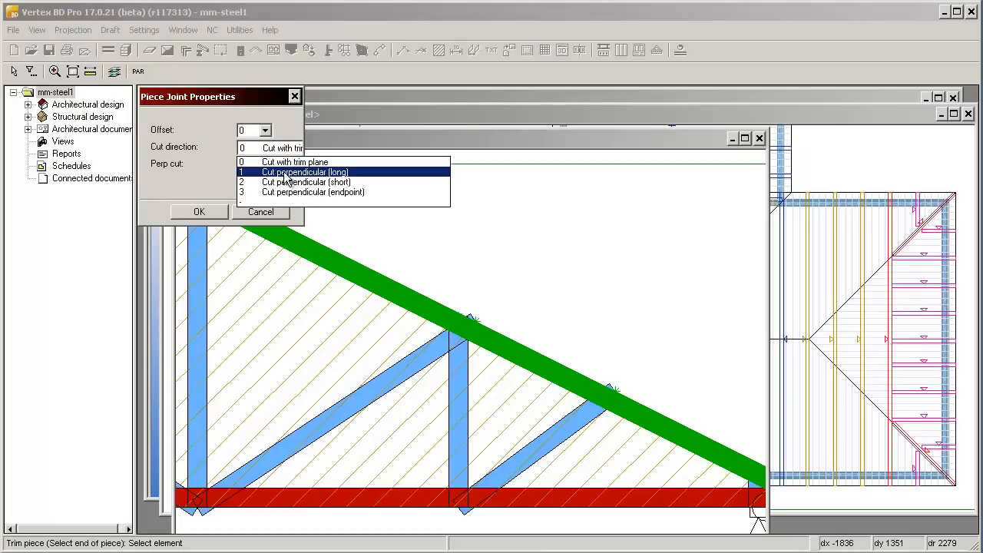
left_click(347, 182)
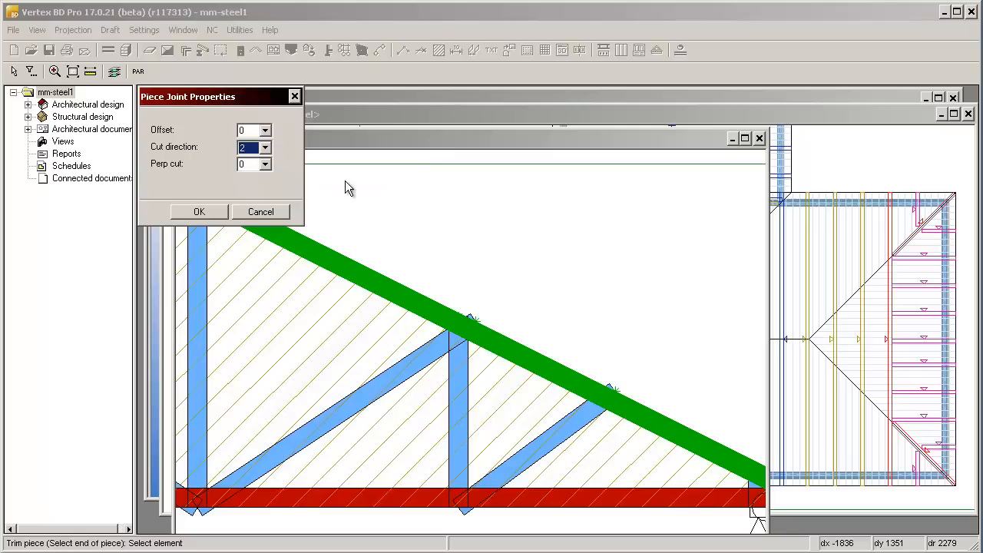
left_click(217, 211)
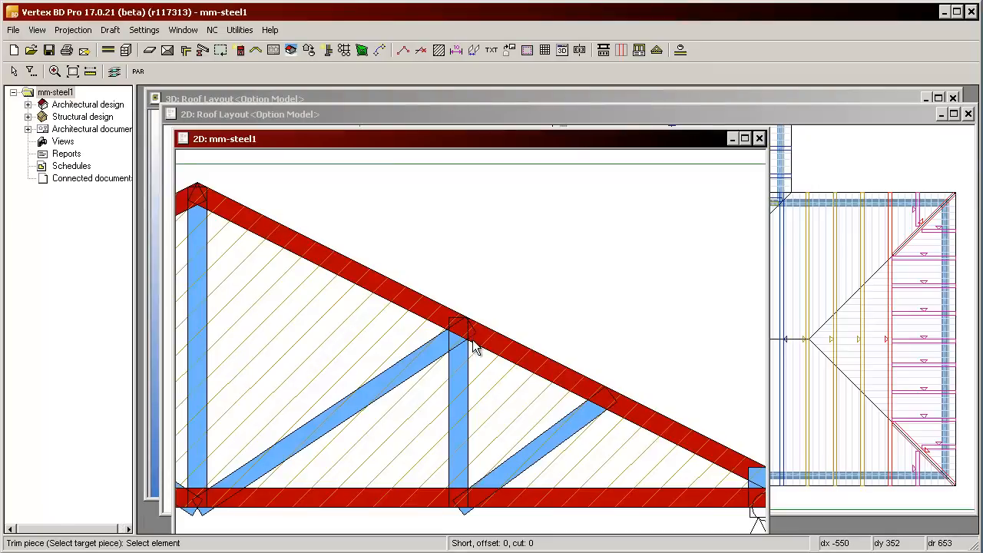
scroll(610, 405, "up", 2)
scroll(470, 352, "up", 1)
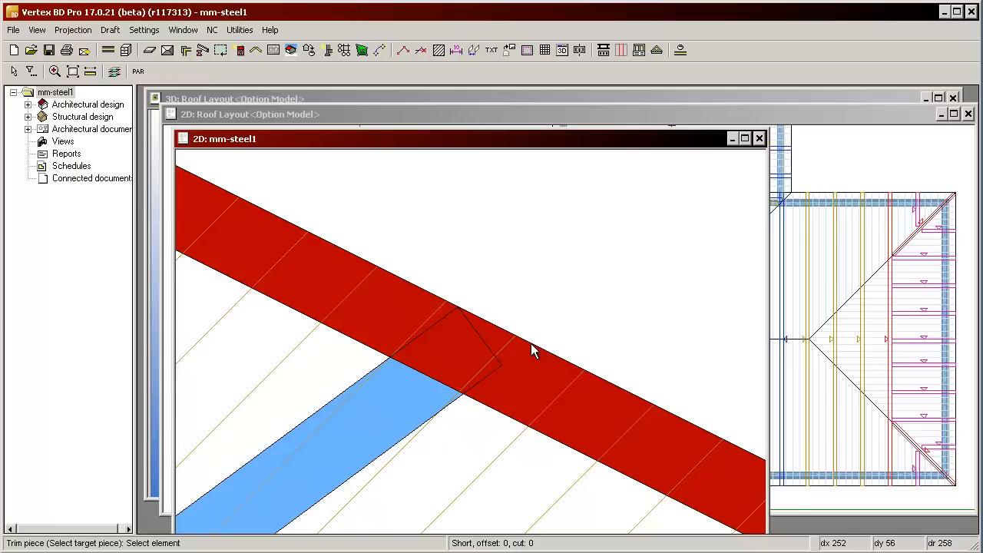
scroll(531, 343, "down", 3)
scroll(470, 351, "down", 2)
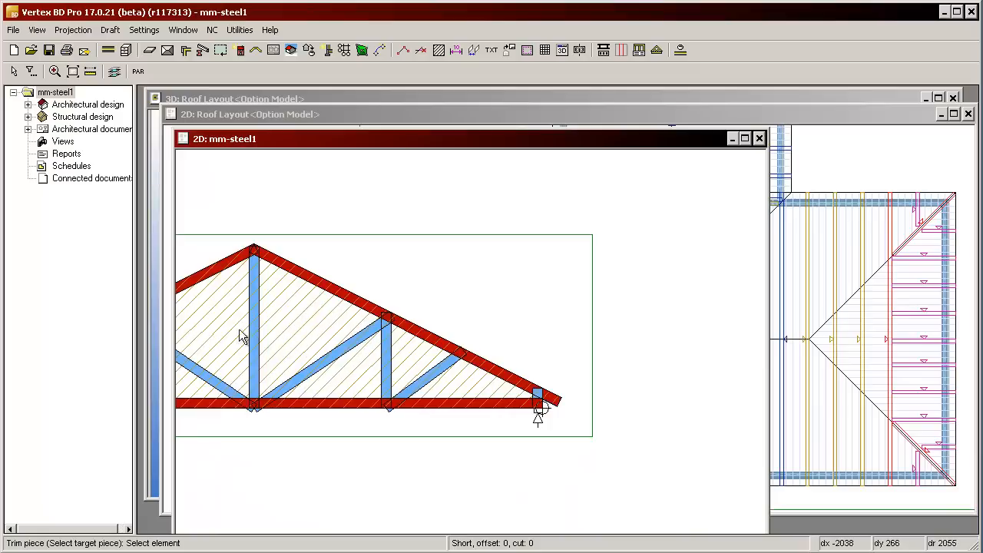
- Trim the upper ends of the left-hand intermediate webs to the left top chord with the short perpendicular cut
scroll(231, 327, "down", 1)
scroll(419, 351, "up", 2)
scroll(476, 349, "up", 1)
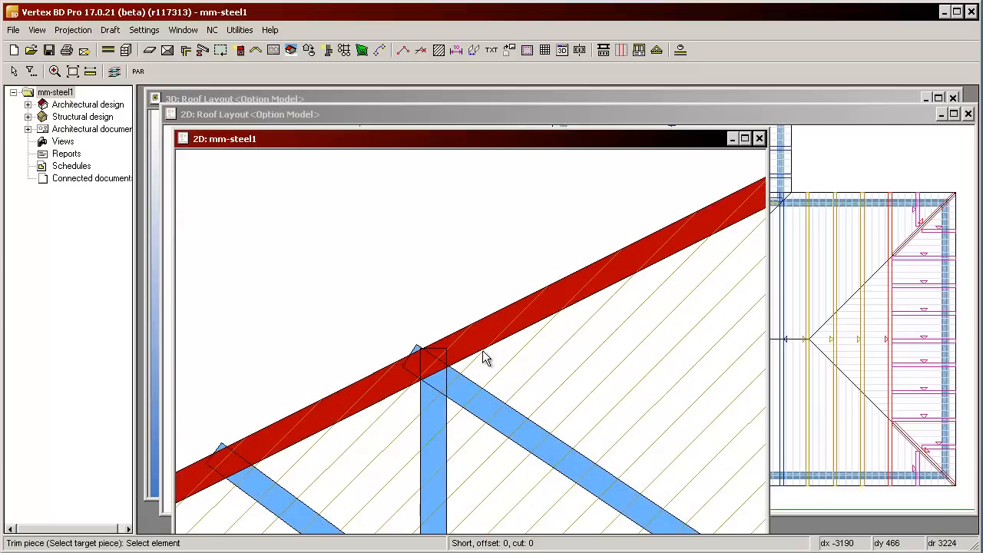
left_click(478, 350)
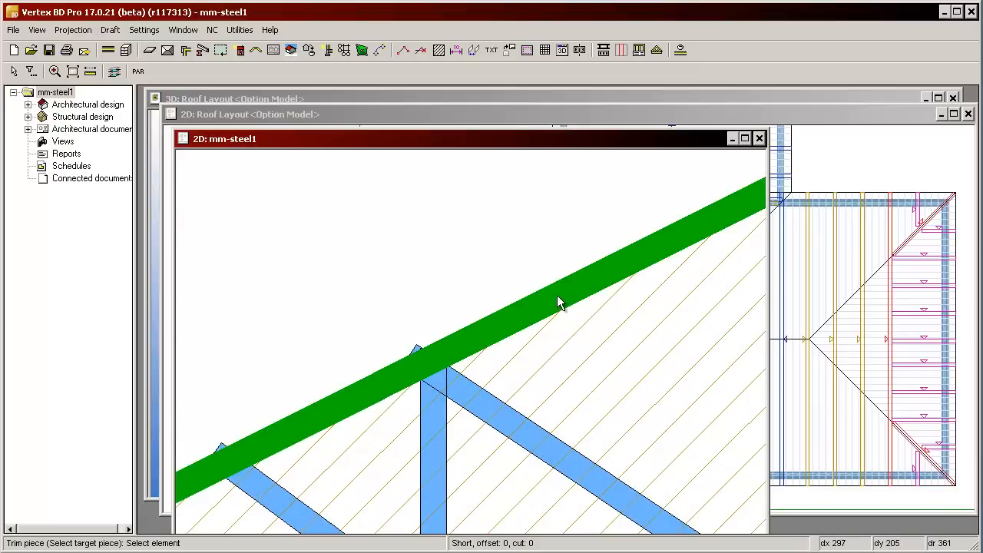
middle_click(420, 258)
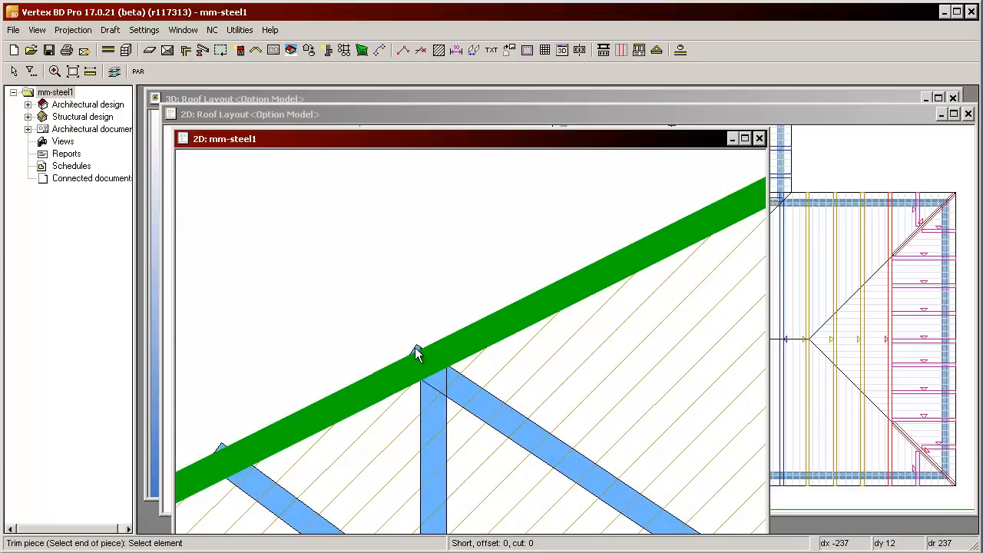
left_click(428, 377)
scroll(254, 467, "down", 2)
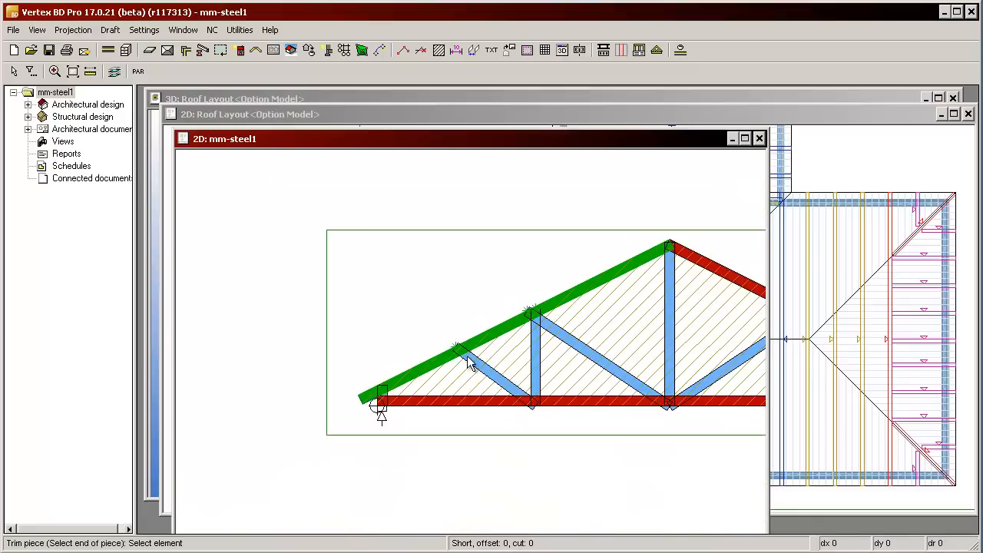
scroll(388, 387, "up", 2)
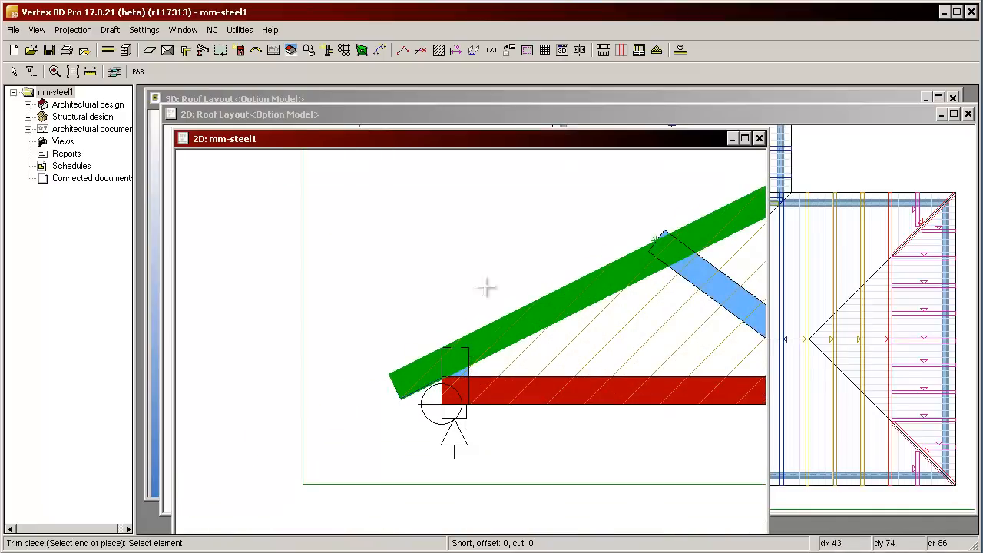
left_click(515, 224)
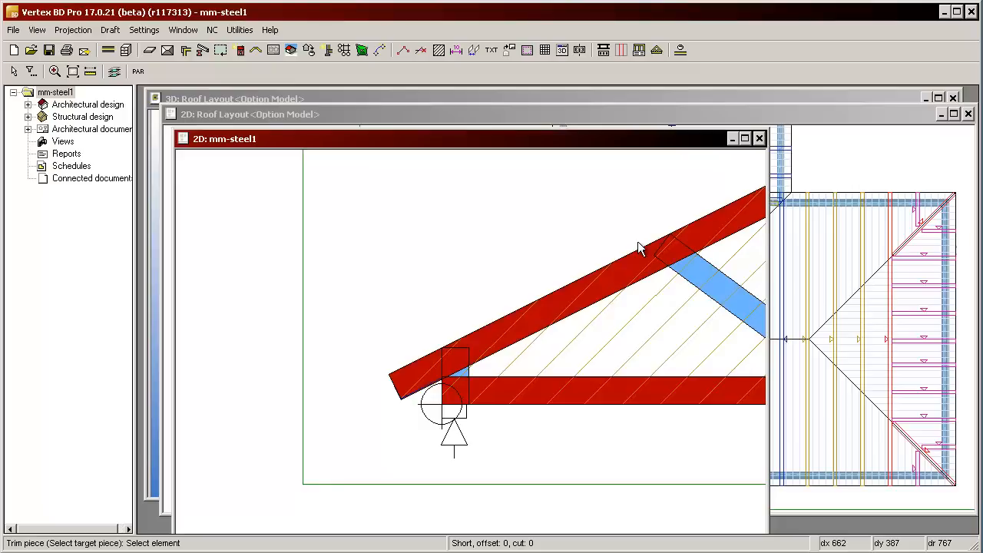
scroll(528, 336, "down", 2)
scroll(583, 313, "up", 2)
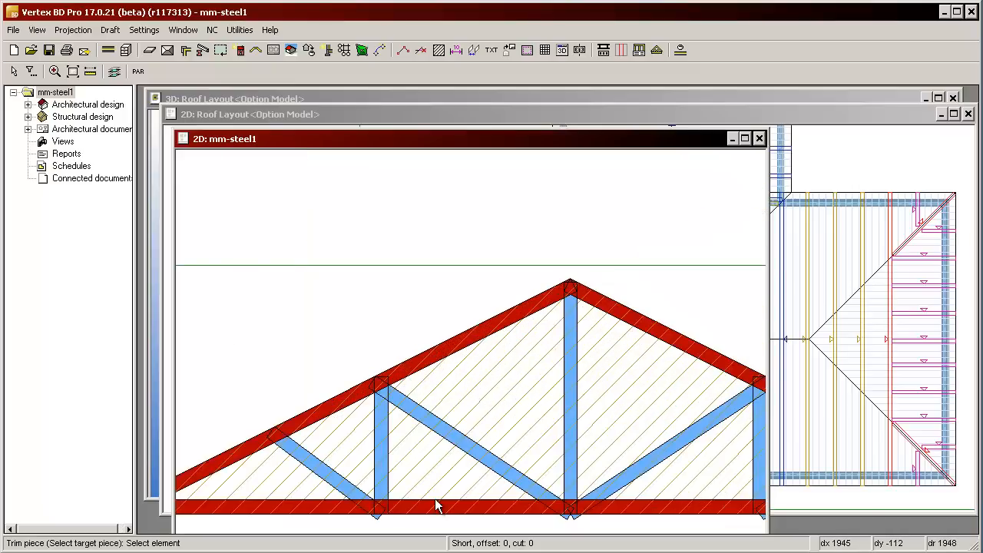
- Trim the lower ends of the truss webs to the bottom chord with the short cut, and close the truss drawing with changes saved
scroll(368, 516, "up", 2)
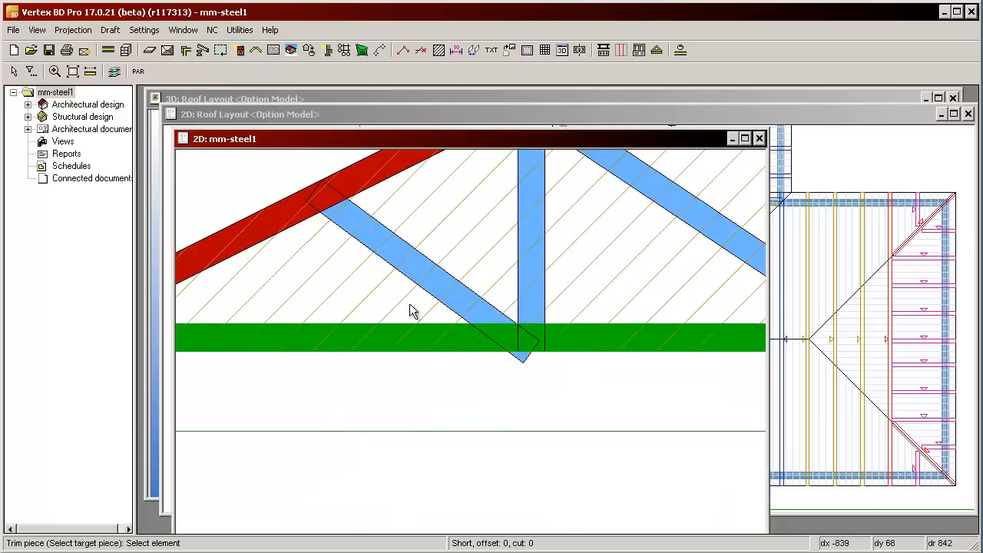
left_click(392, 323)
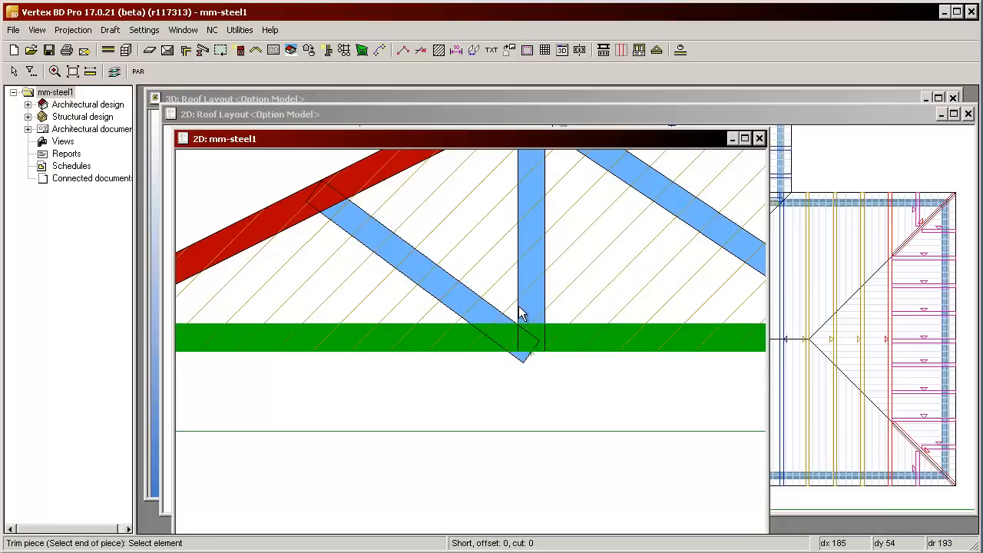
scroll(556, 311, "down", 2)
scroll(471, 355, "up", 3)
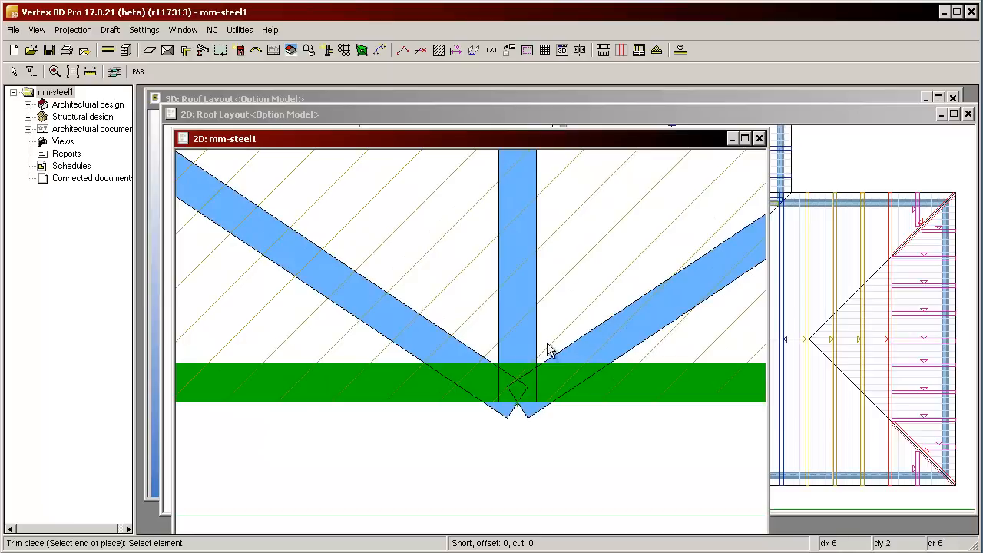
scroll(597, 345, "down", 2)
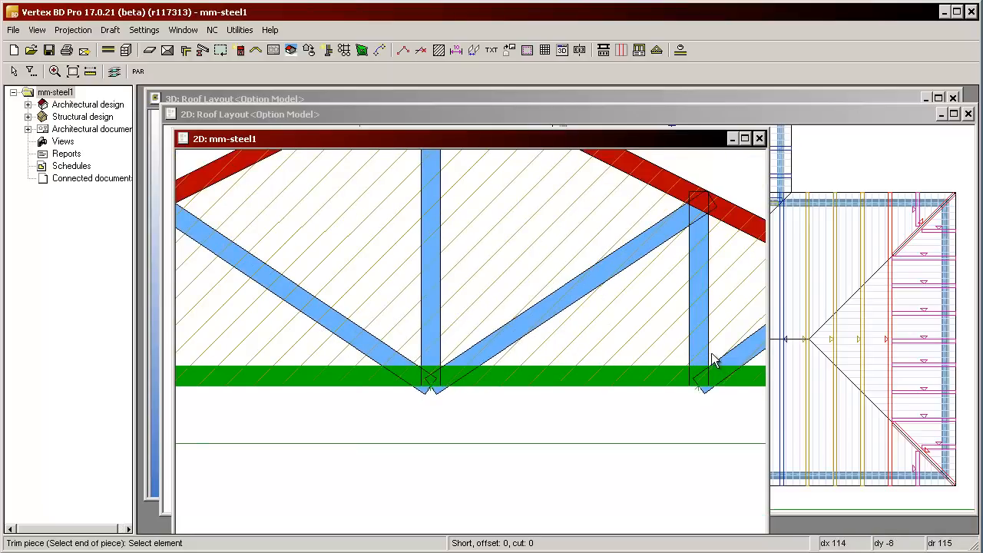
middle_click(453, 351)
scroll(452, 350, "down", 4)
scroll(450, 350, "up", 1)
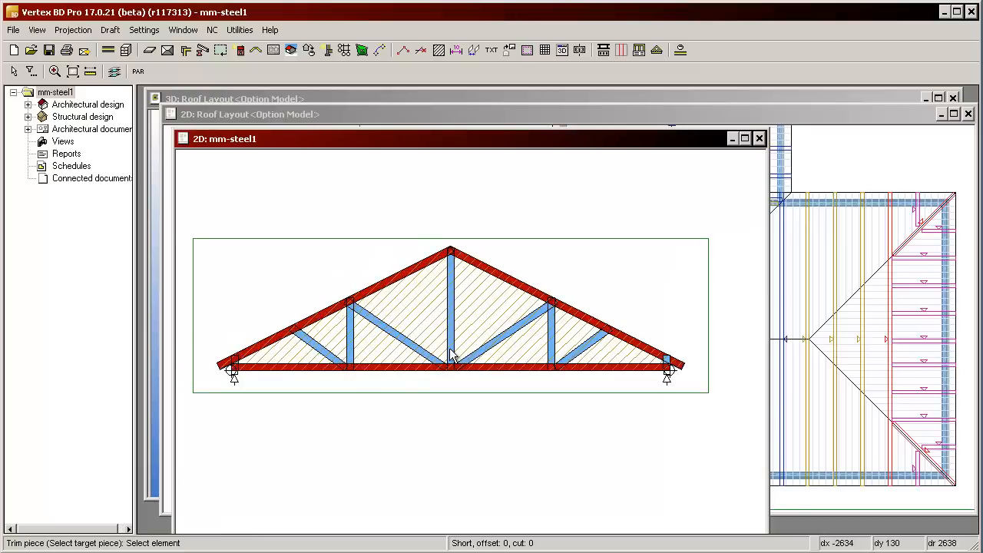
left_click(758, 139)
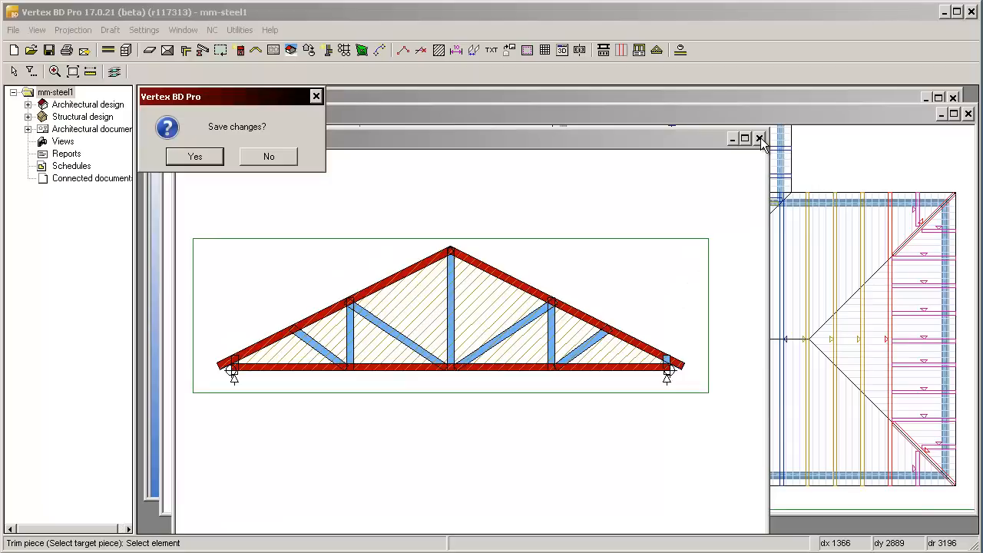
left_click(195, 157)
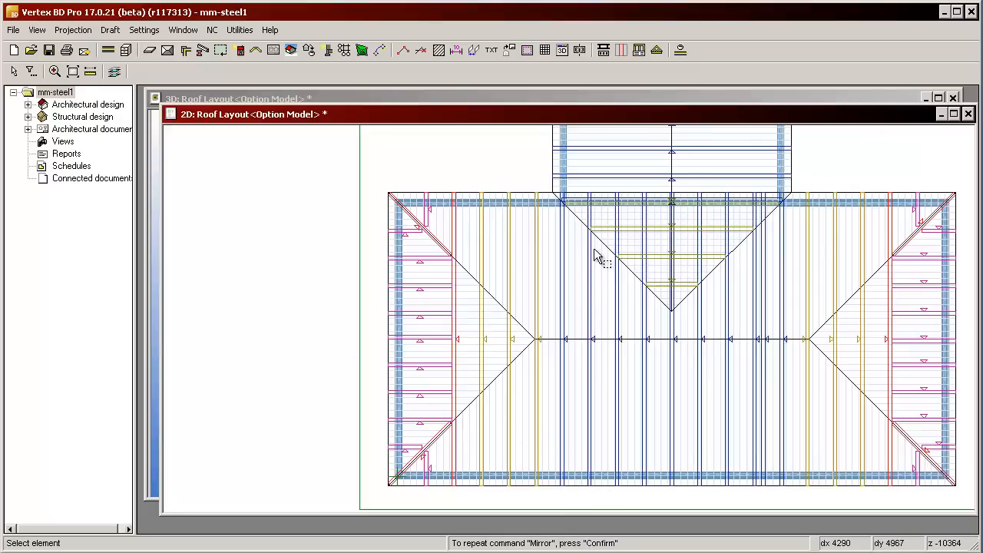
- Switch to the 3D Roof Layout view and hide the Roofs object type using Display Geometry by Type
key("ctrl+Tab")
scroll(593, 248, "down", 2)
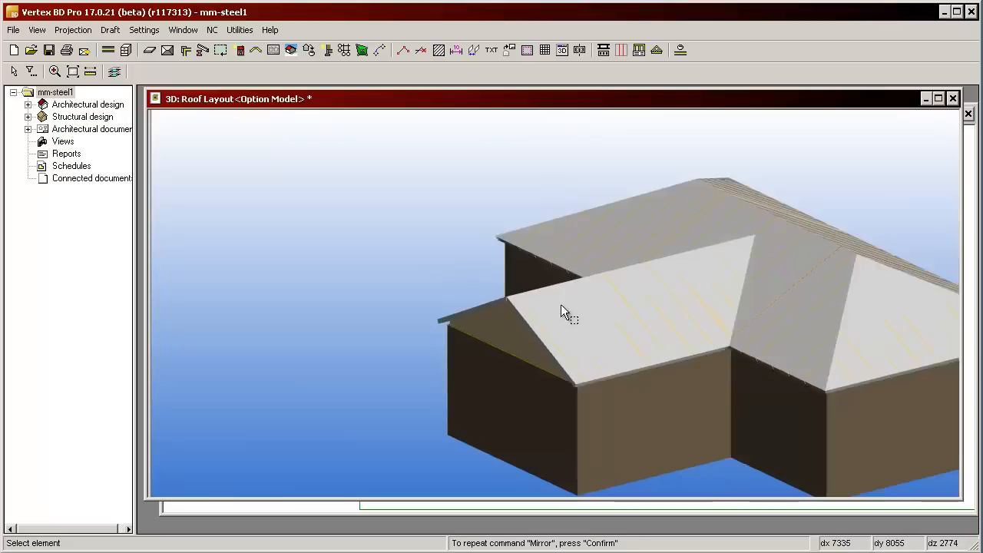
scroll(677, 301, "up", 2)
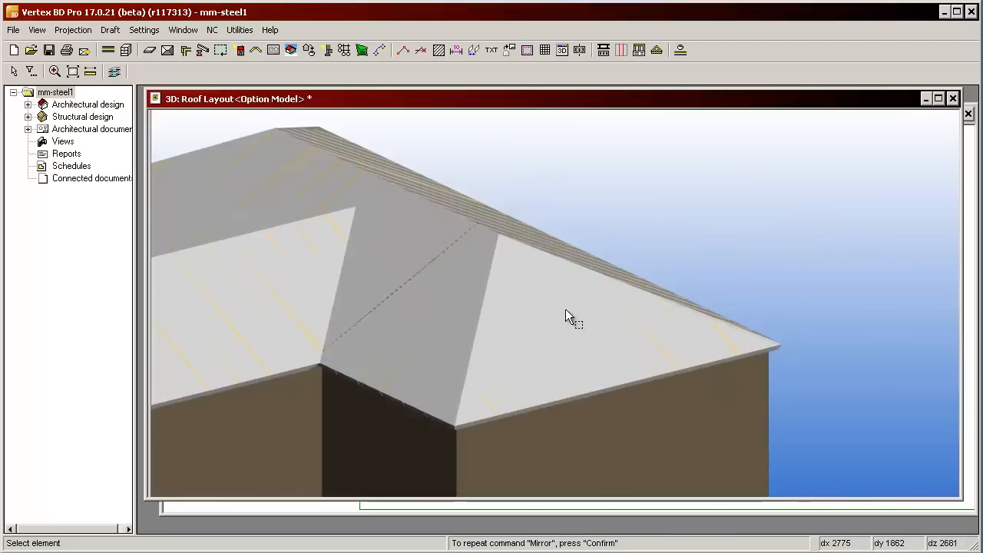
right_click(526, 202)
mouse_move(525, 331)
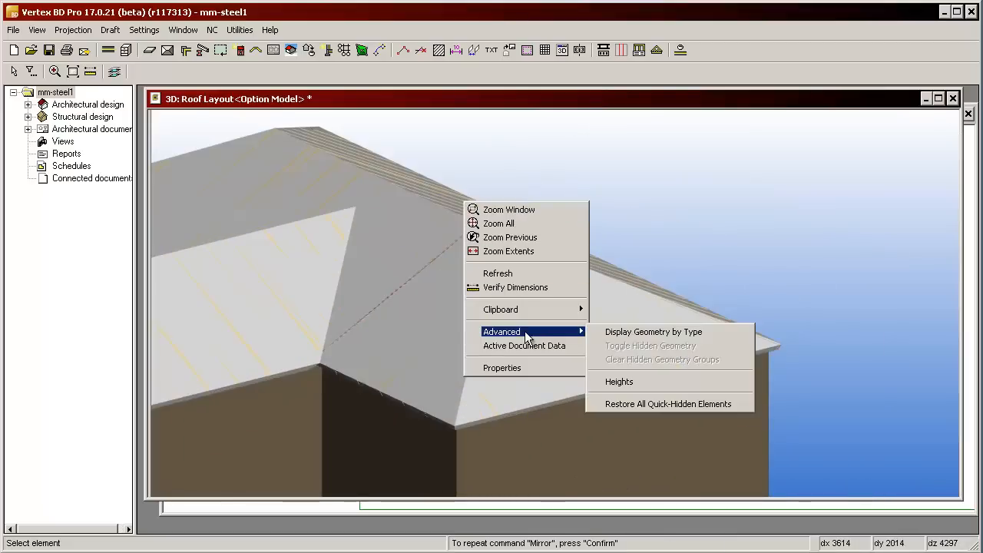
left_click(643, 333)
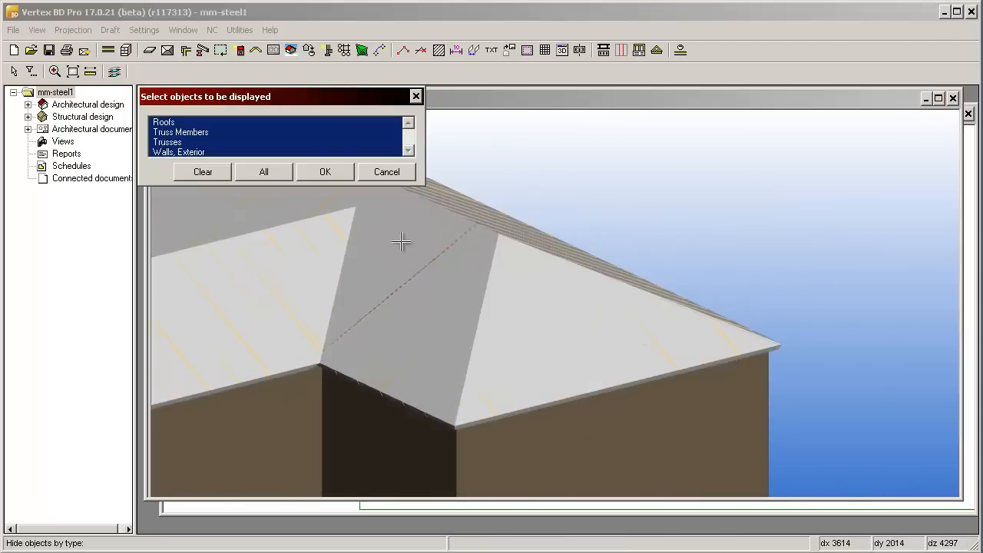
left_click(176, 125)
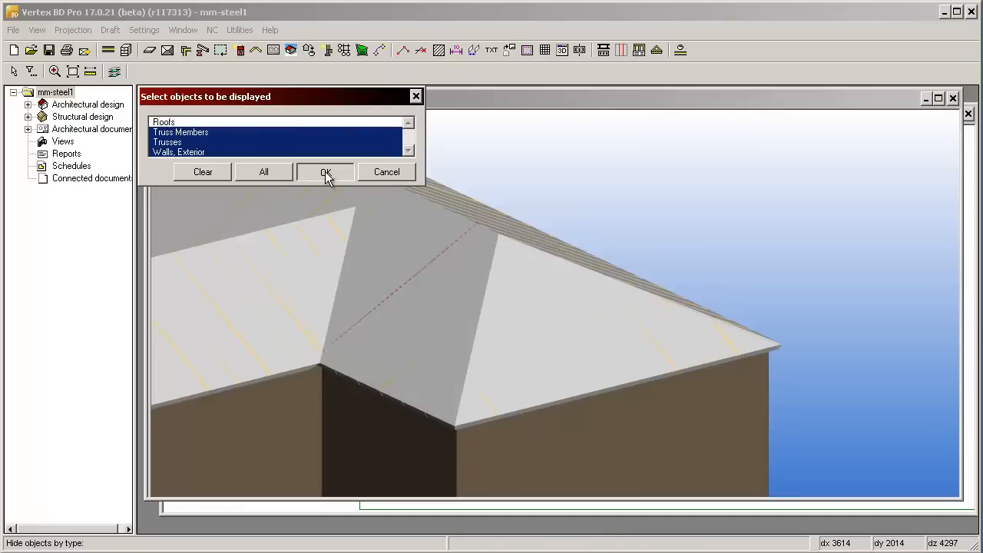
left_click(324, 174)
scroll(564, 307, "up", 2)
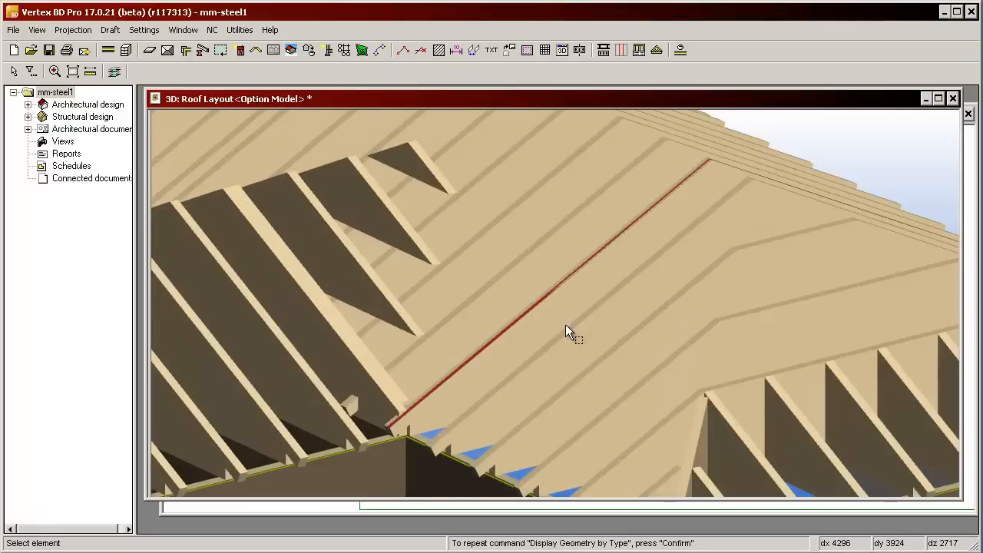
- Hide the solid envelope of the modelled common truss in 3D and inspect its chords and webs from several angles
scroll(566, 323, "up", 3)
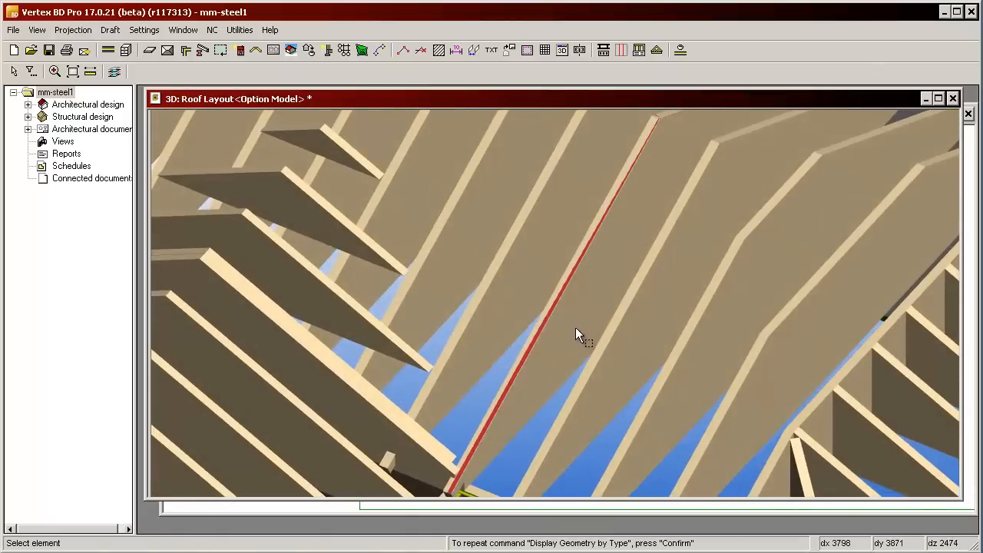
double_click(571, 315)
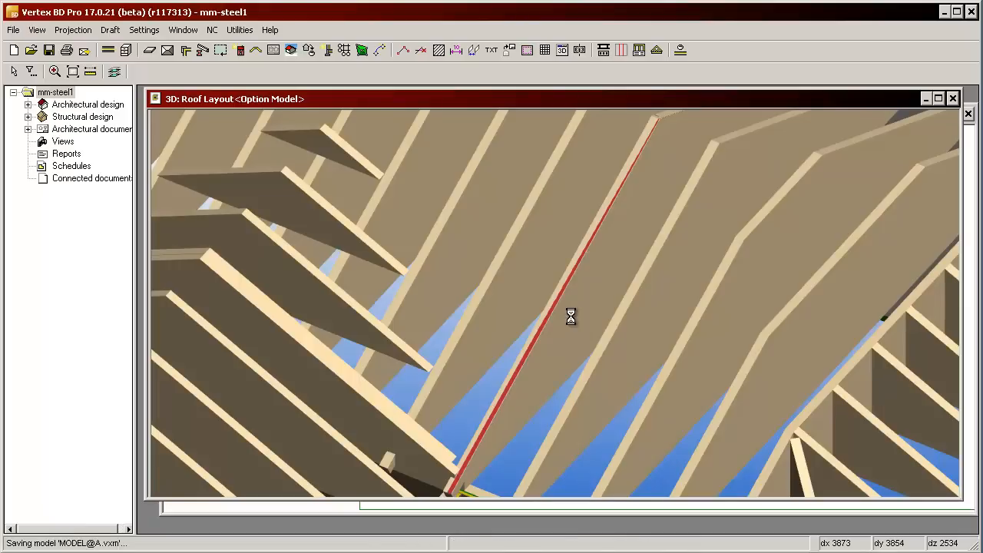
scroll(559, 313, "up", 5)
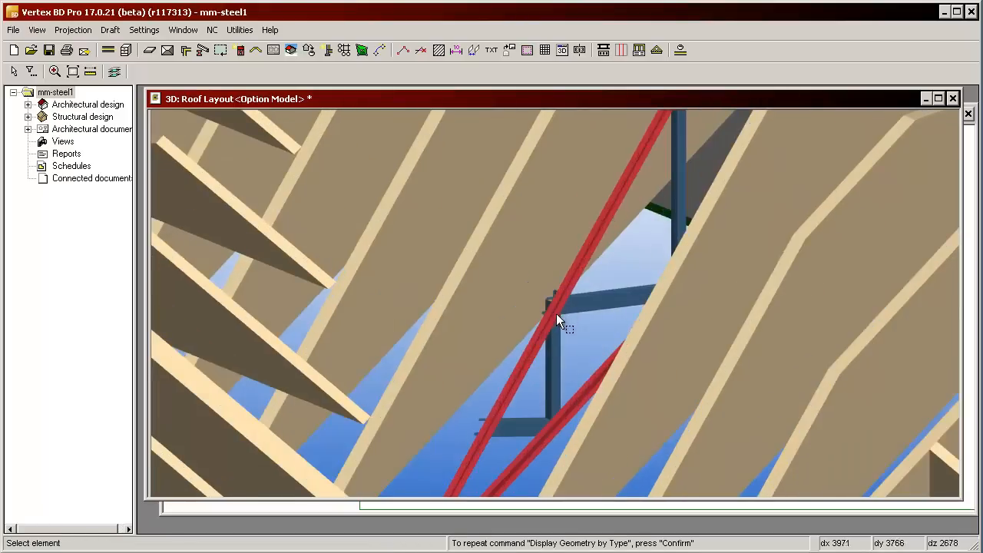
scroll(559, 313, "down", 4)
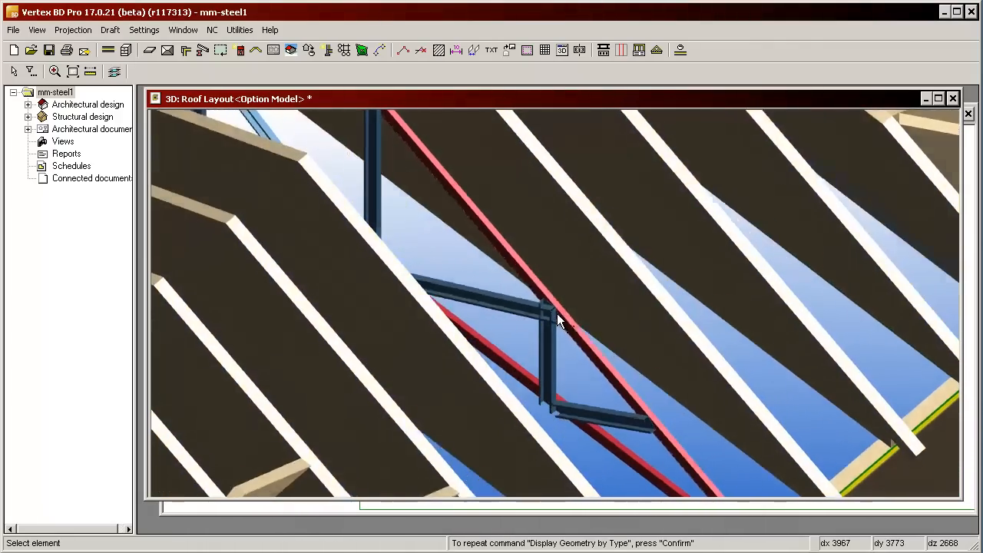
scroll(556, 313, "up", 4)
scroll(556, 312, "up", 4)
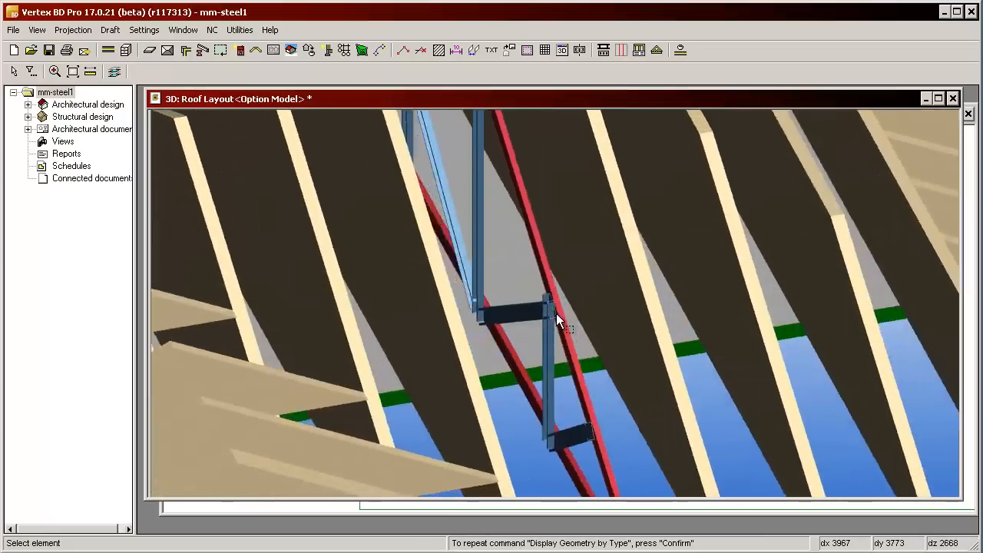
middle_click_drag(556, 313, 554, 312)
scroll(557, 307, "down", 3)
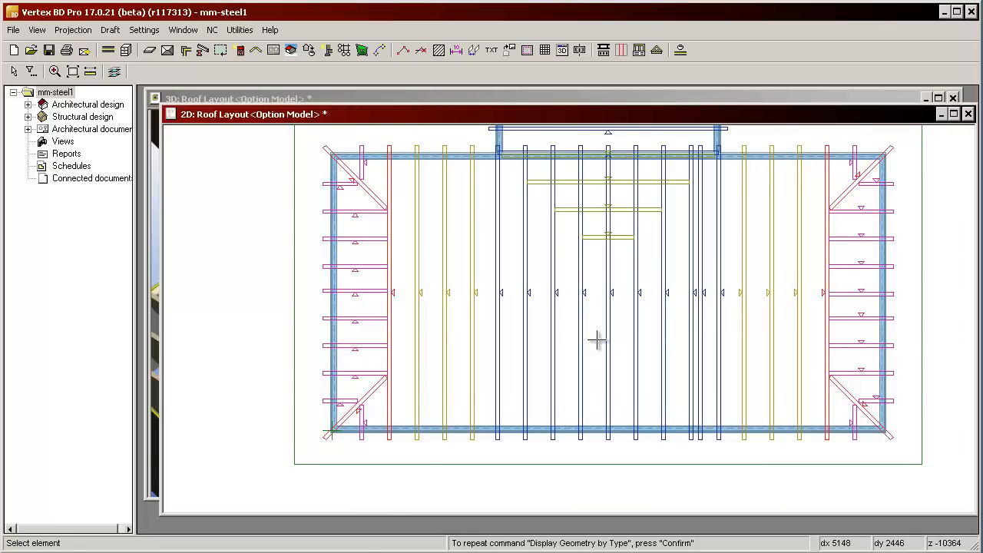
- In the 2D roof layout, use Copy Truss Shape to copy the modelled truss's members to the nine matching common trusses beside it
left_click(657, 50)
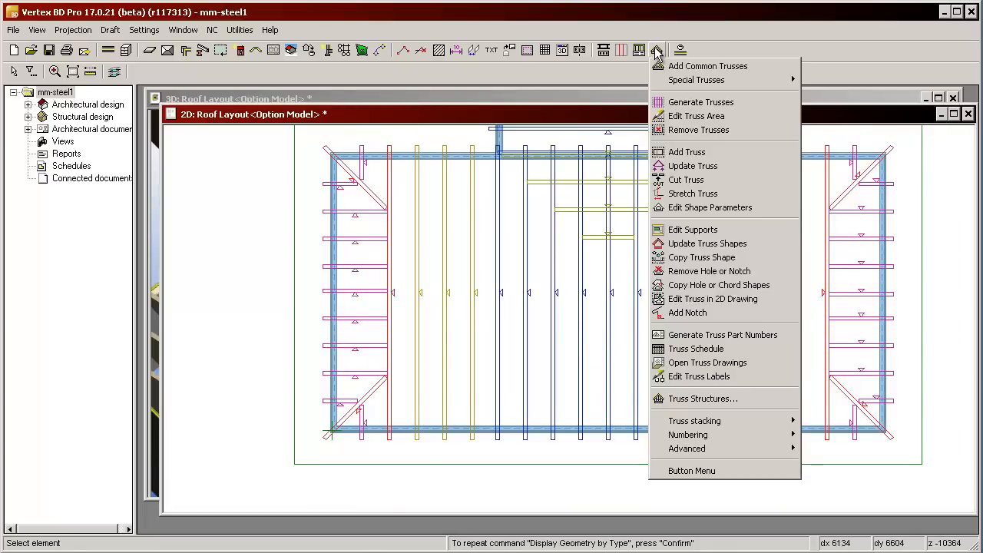
left_click(679, 258)
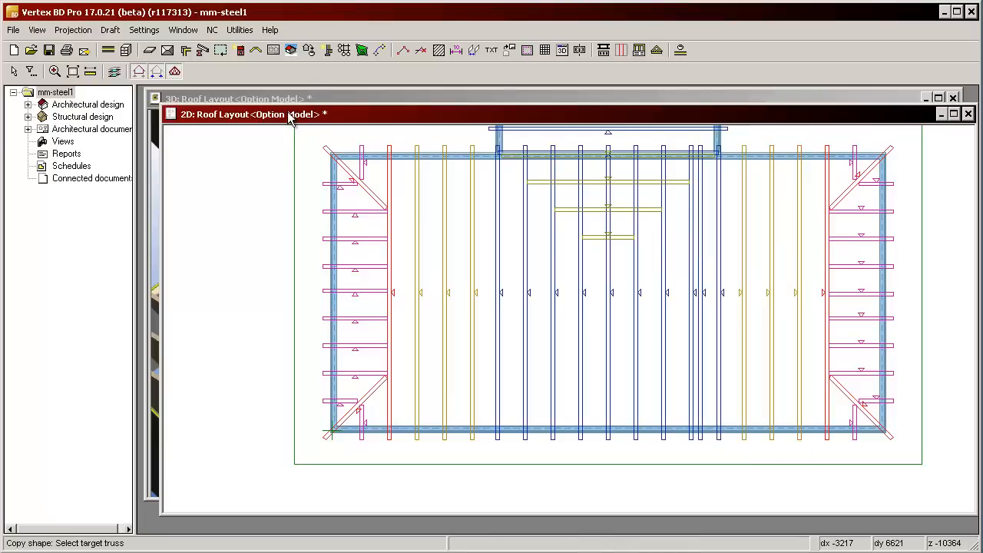
left_click(174, 72)
left_click(526, 442)
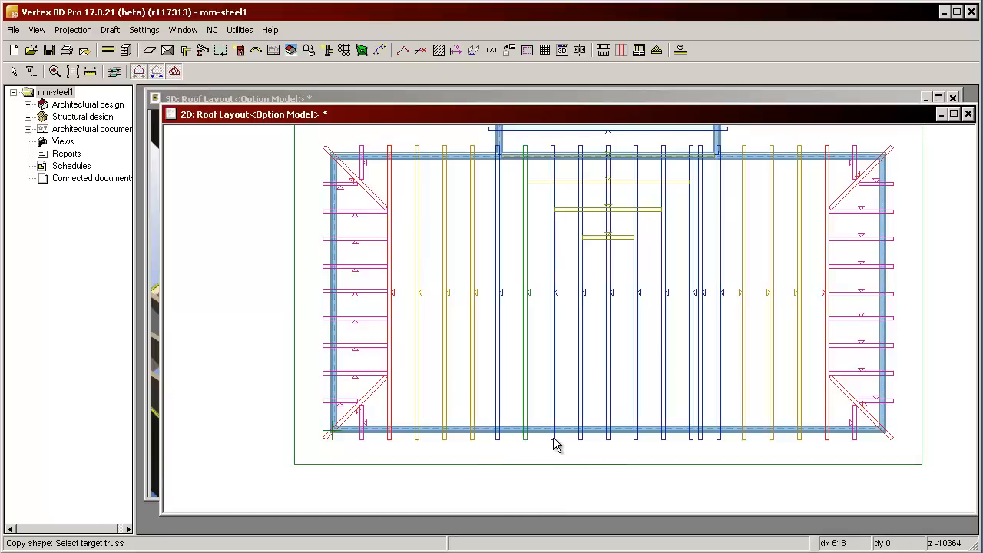
left_click(554, 444)
left_click(582, 443)
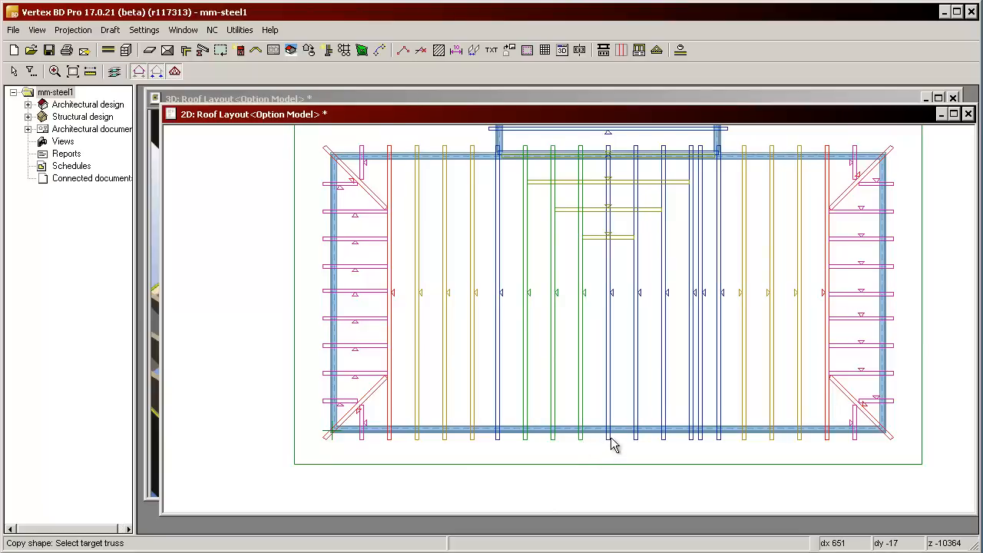
left_click(610, 445)
left_click(637, 446)
left_click(665, 445)
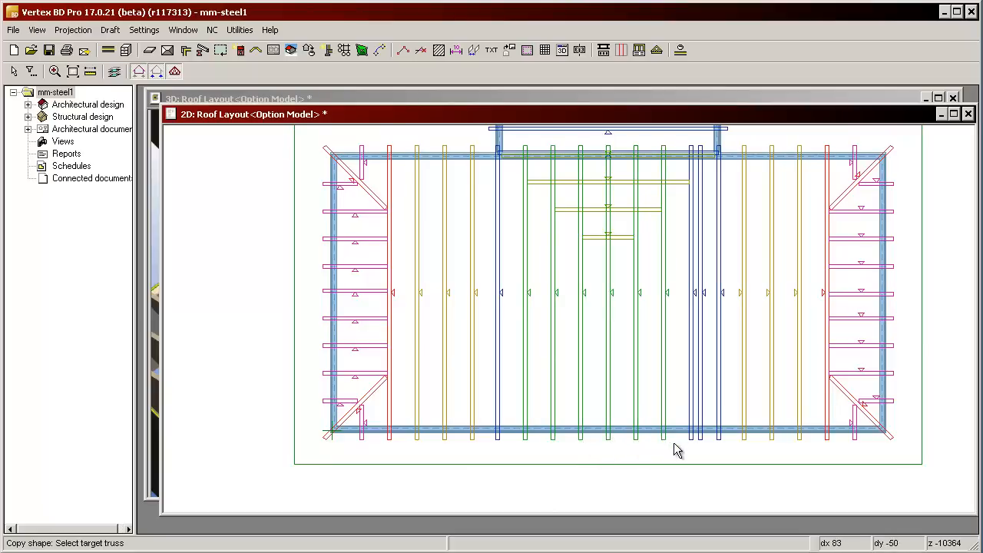
left_click(693, 446)
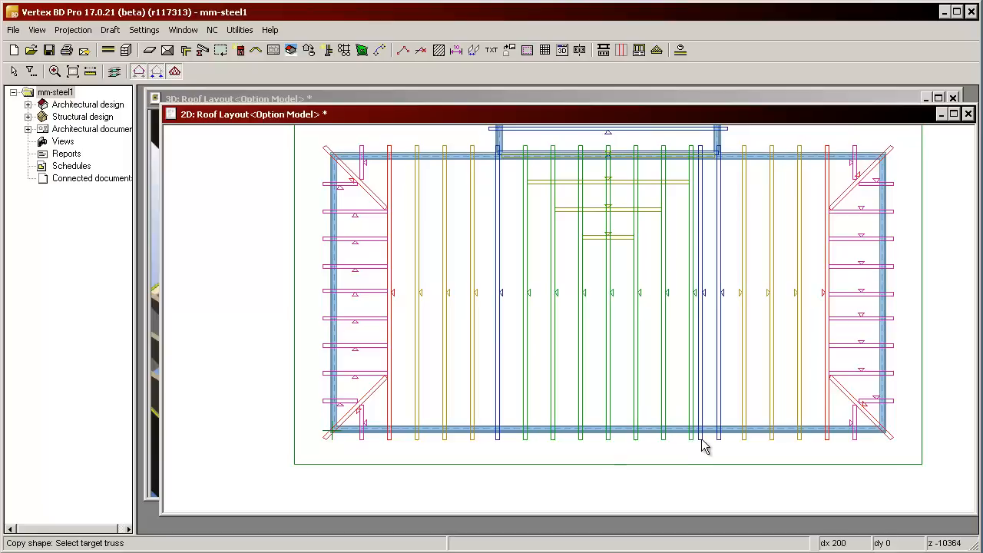
left_click(701, 445)
left_click(718, 444)
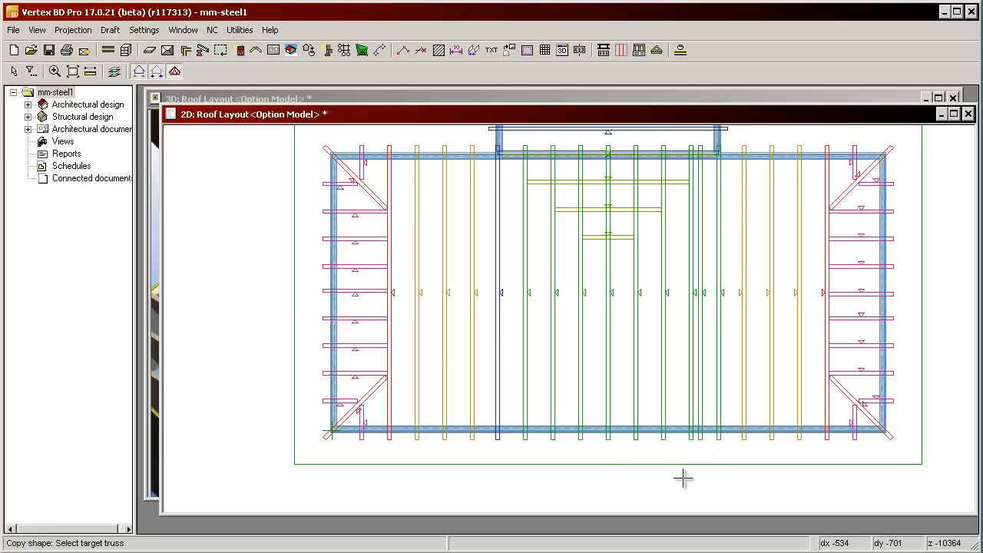
key("Escape")
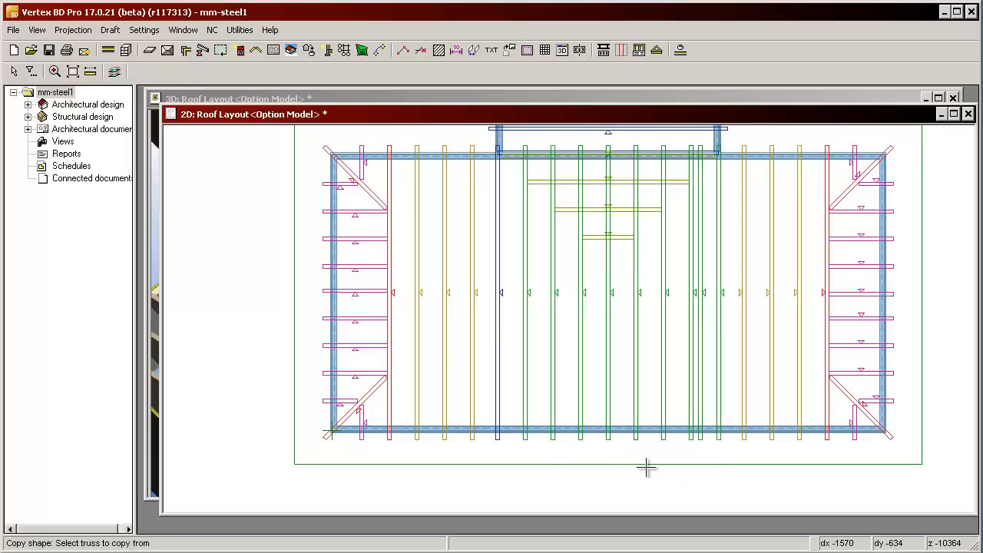
left_click(497, 438)
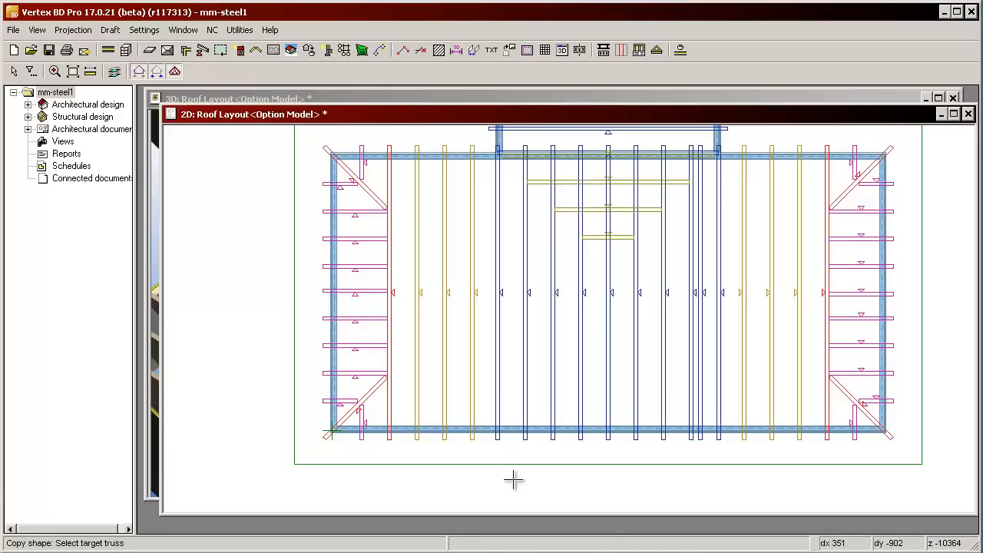
key("Escape")
- Return to the 3D view and hide the Trusses object type, keeping Truss Members and Walls, Exterior displayed
key("ctrl+Tab")
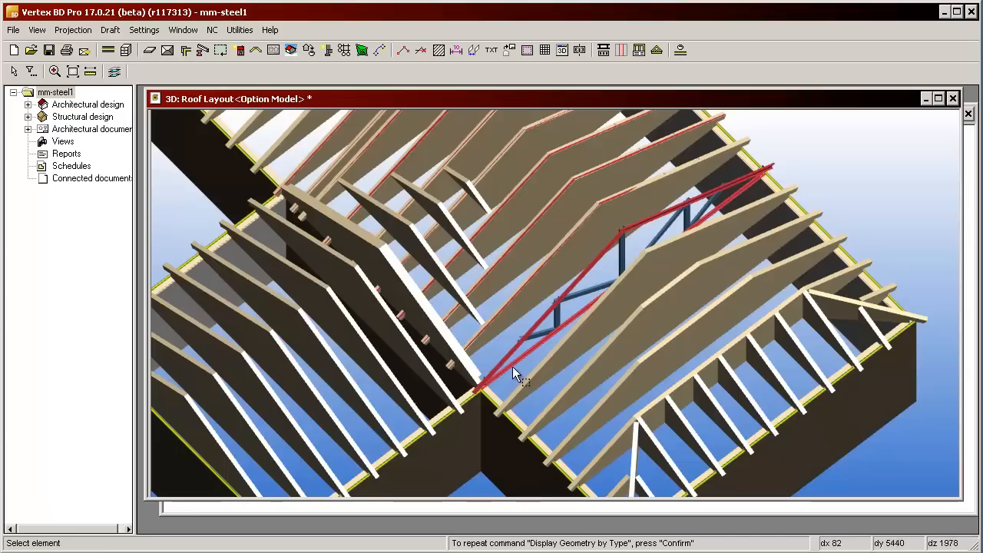
scroll(514, 362, "down", 2)
scroll(556, 300, "up", 2)
middle_click_drag(559, 305, 565, 313)
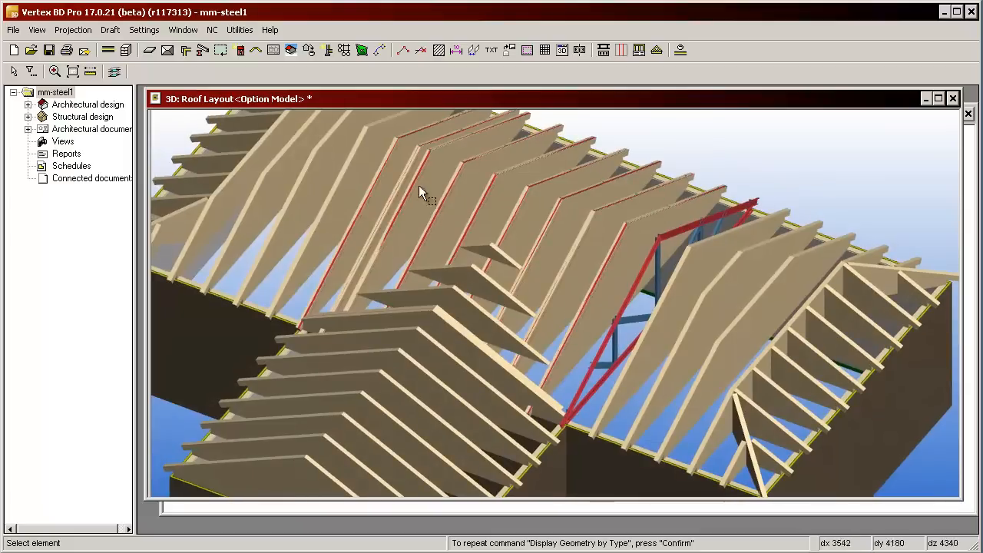
right_click(615, 275)
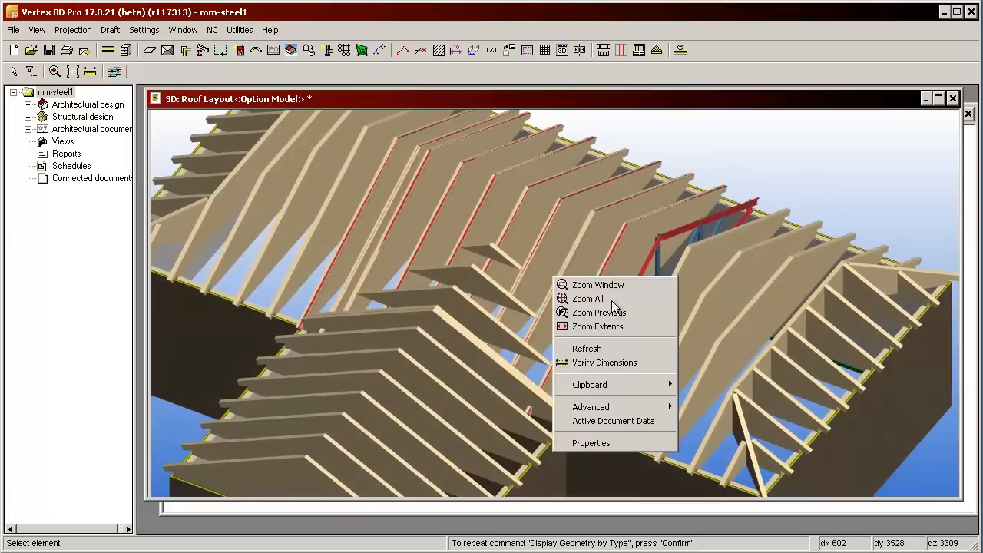
mouse_move(614, 406)
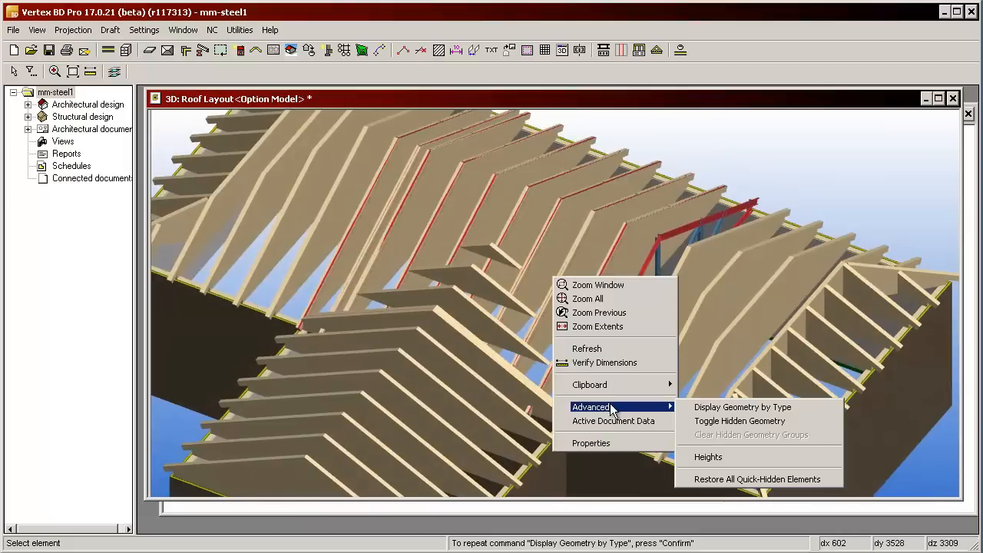
left_click(715, 411)
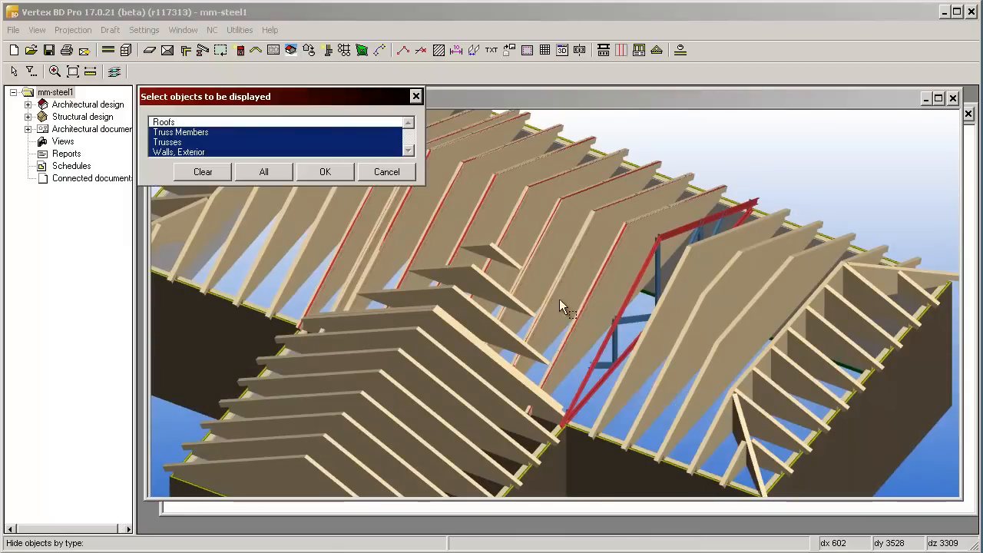
left_click(157, 142)
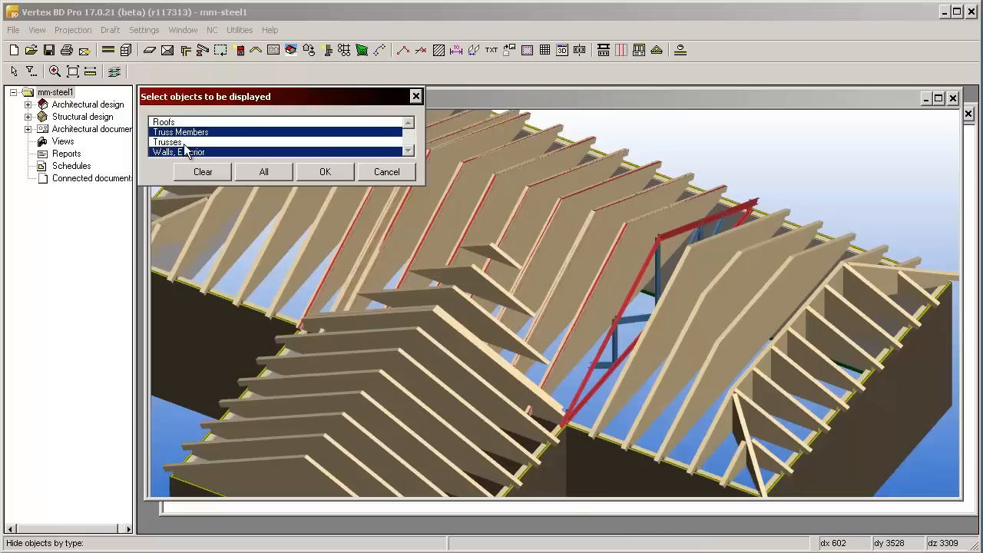
left_click(337, 177)
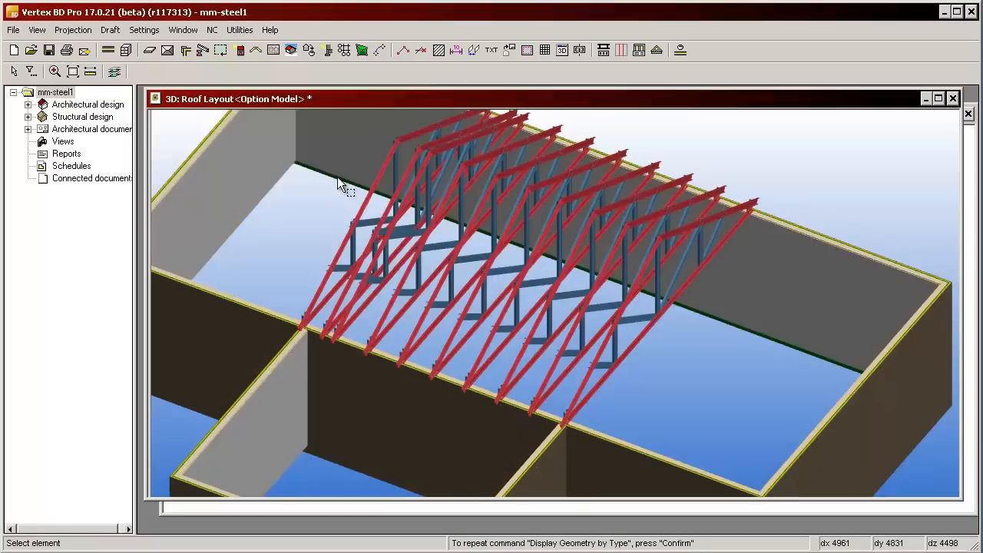
- Display all object types in the 3D roof model using Display Geometry by Type
middle_click_drag(557, 325, 559, 324)
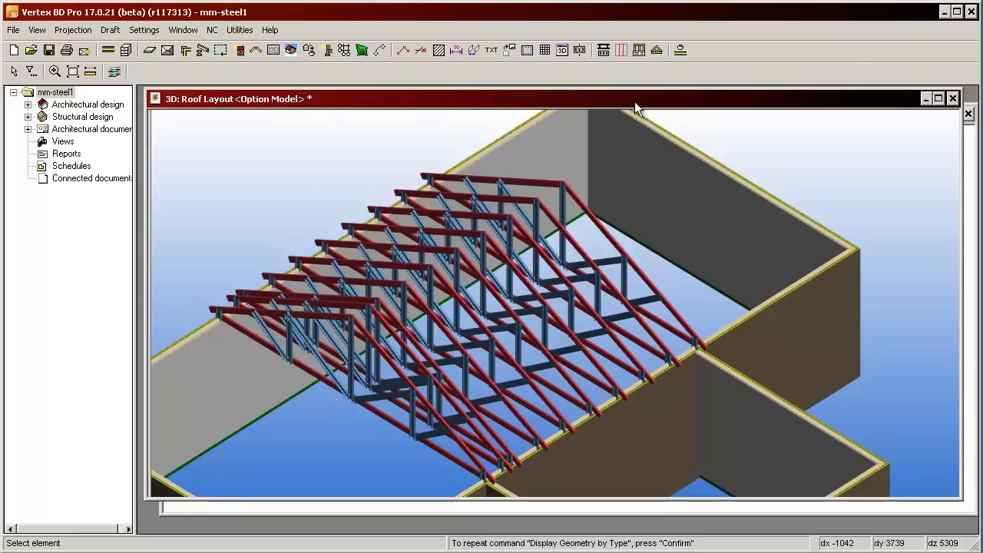
right_click(661, 222)
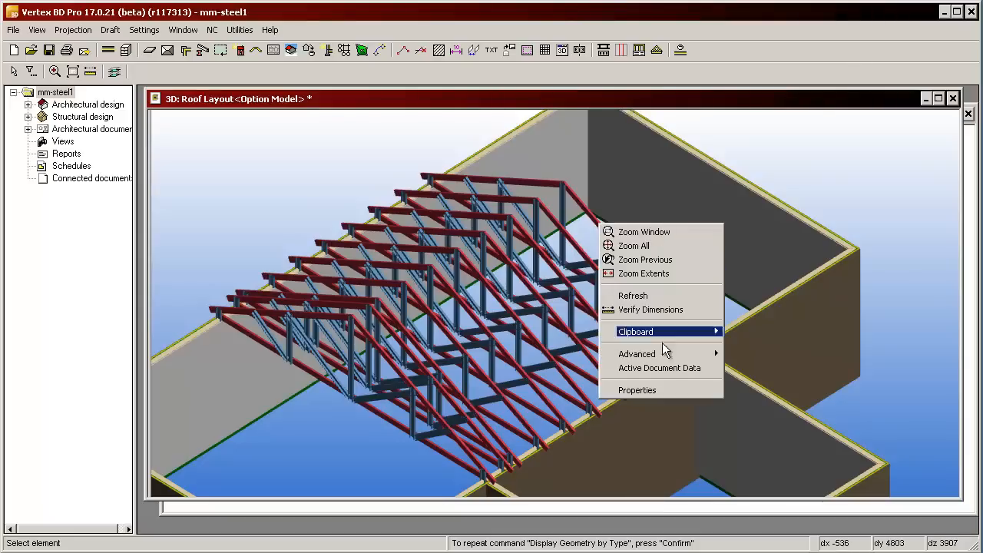
mouse_move(662, 354)
left_click(765, 355)
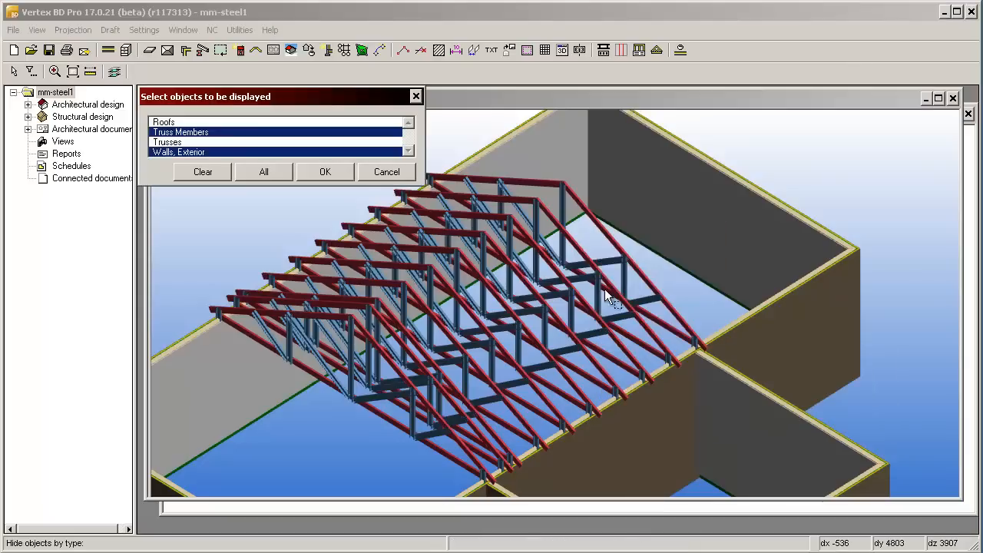
left_click(278, 175)
left_click(311, 172)
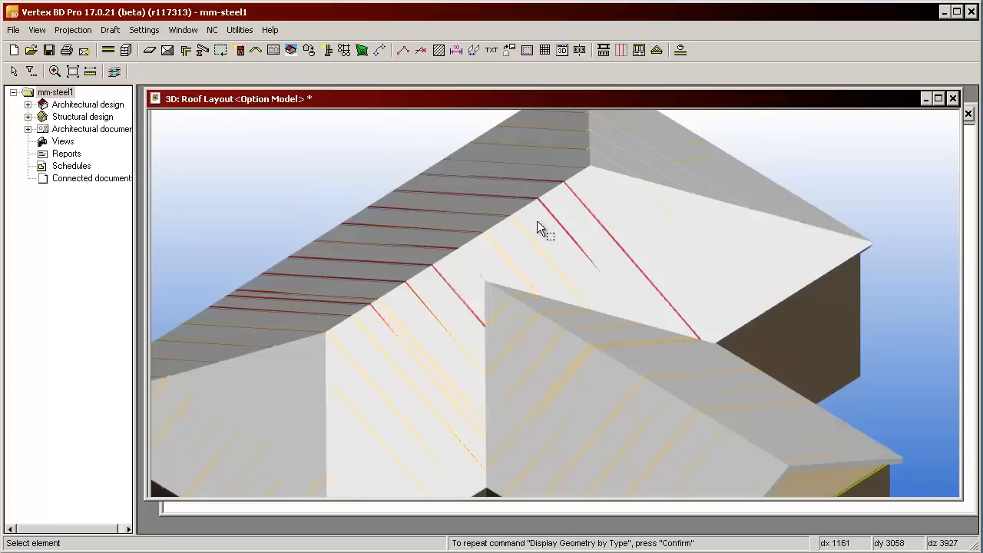
- Restore all quick-hidden elements in the 3D roof model
right_click(547, 224)
mouse_move(558, 349)
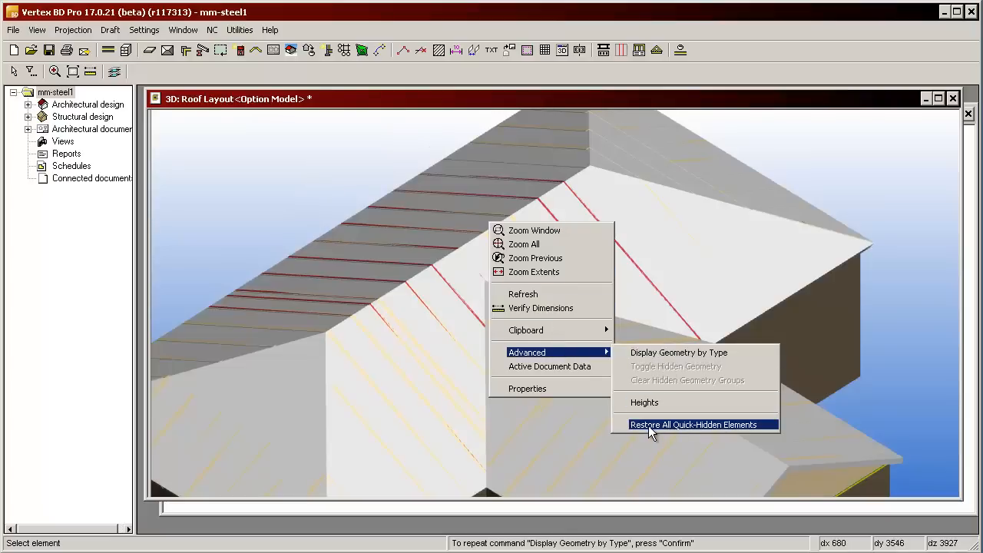
left_click(699, 424)
scroll(542, 318, "down", 3)
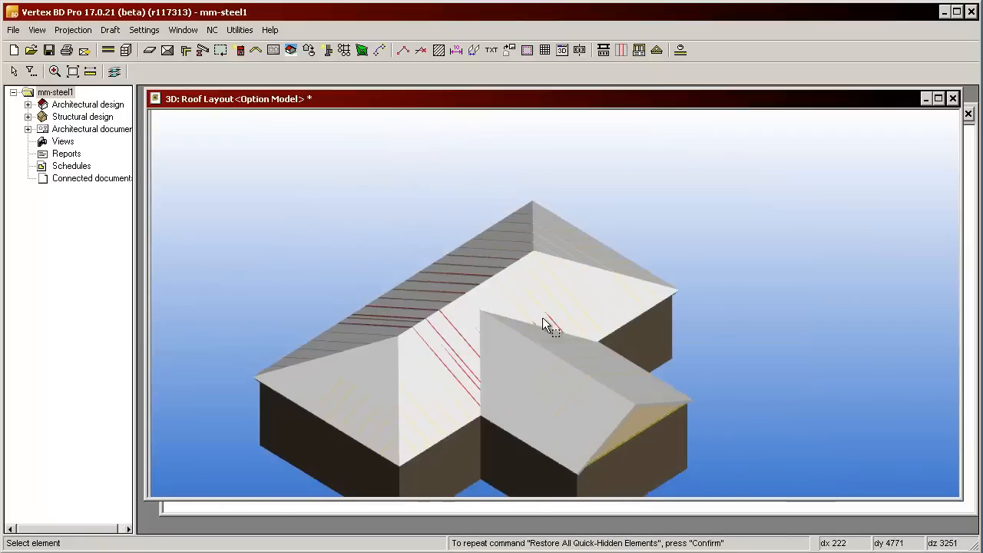
- Generate part numbers for all trusses in the 2D roof layout, using TRUSS numbering and the TRUSSPANEL_SHEET sheet program
key("ctrl+Tab")
scroll(621, 292, "down", 3)
middle_click(623, 285)
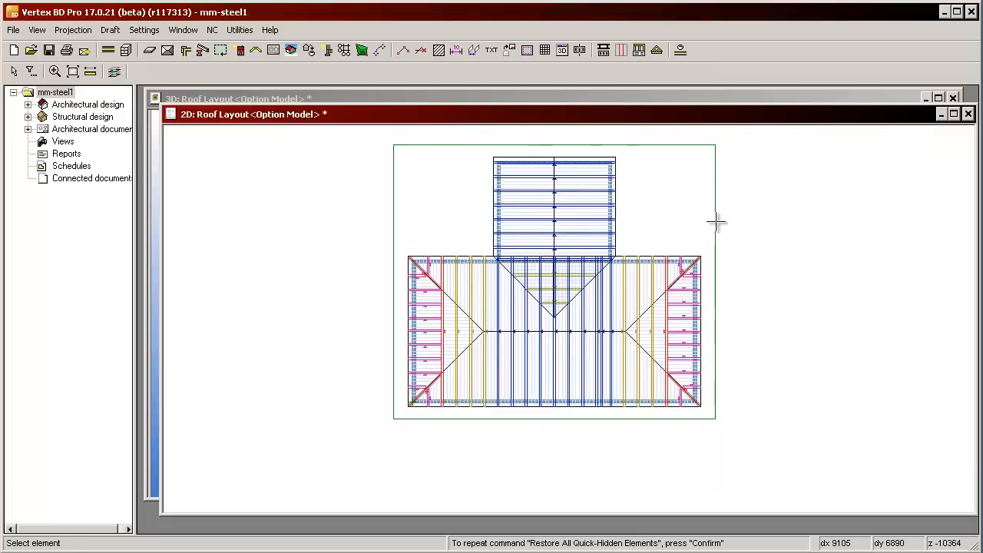
left_click(657, 51)
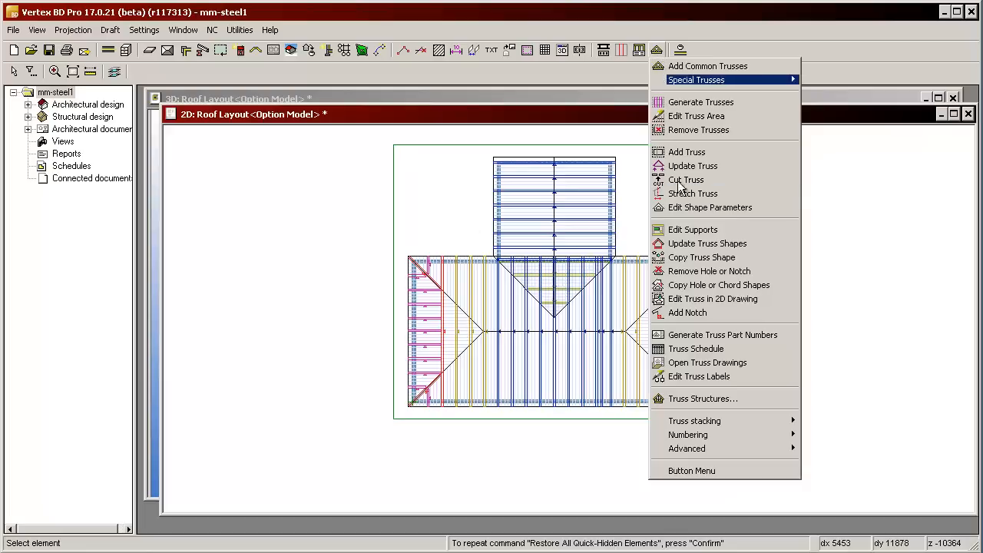
left_click(697, 338)
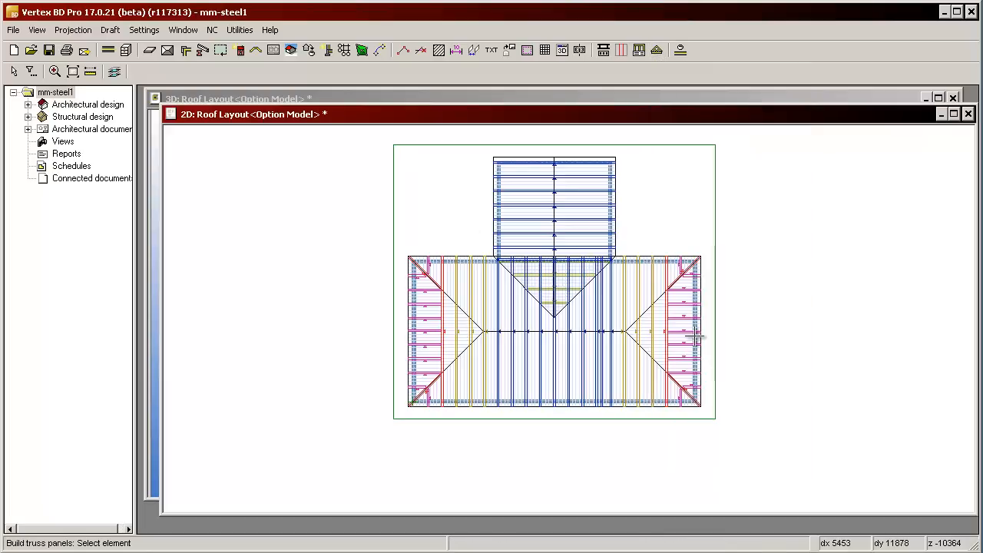
left_click(615, 221)
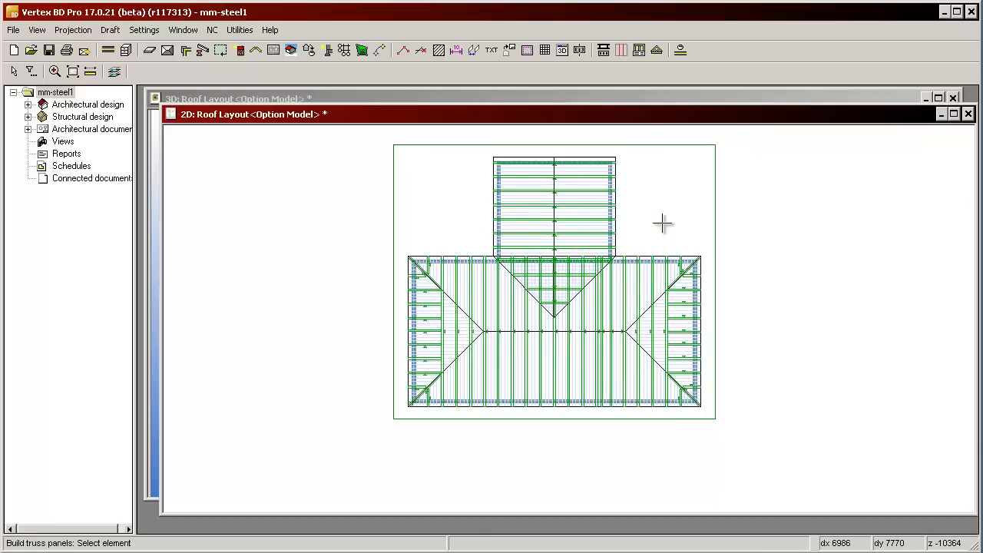
right_click(663, 228)
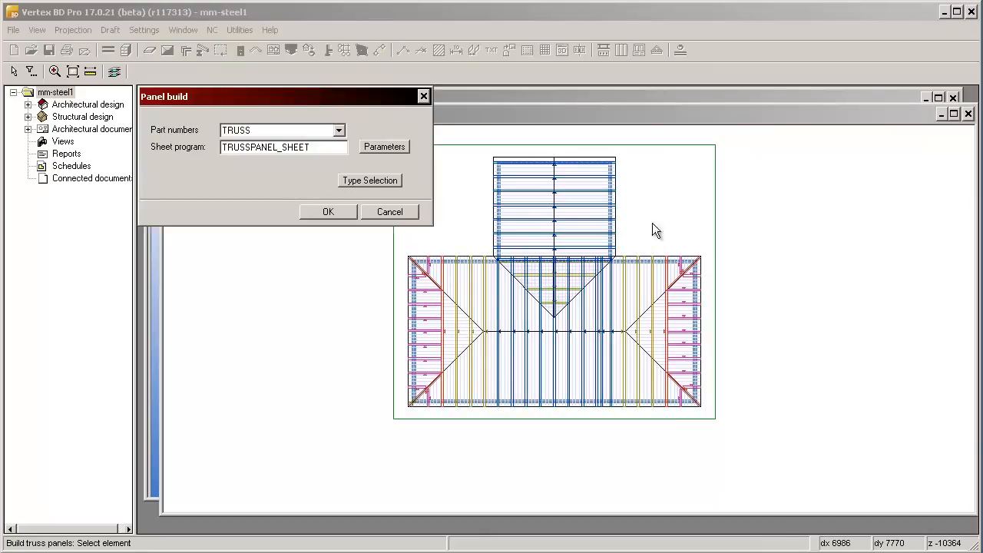
left_click(327, 212)
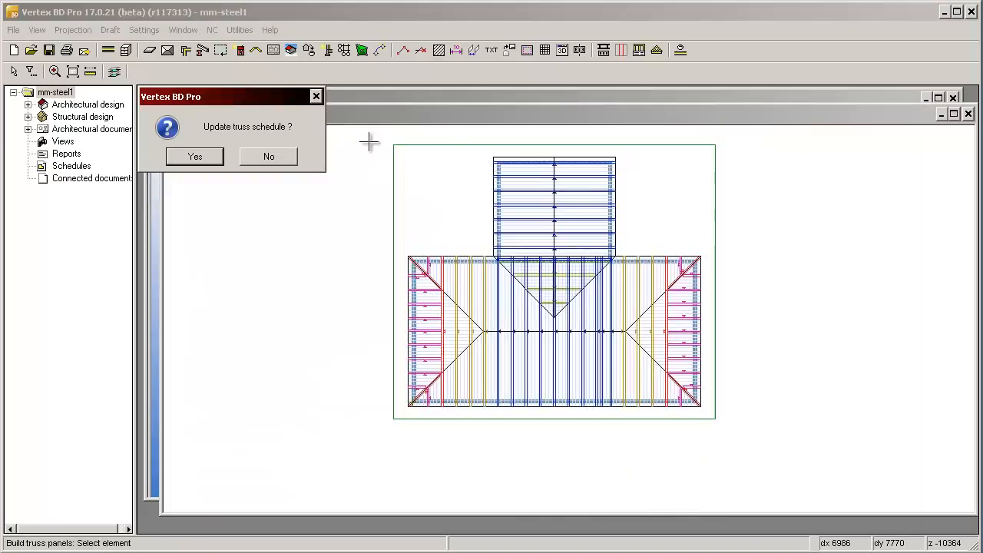
- Update the truss schedule and place it in the empty area beside the roof plan
left_click(188, 159)
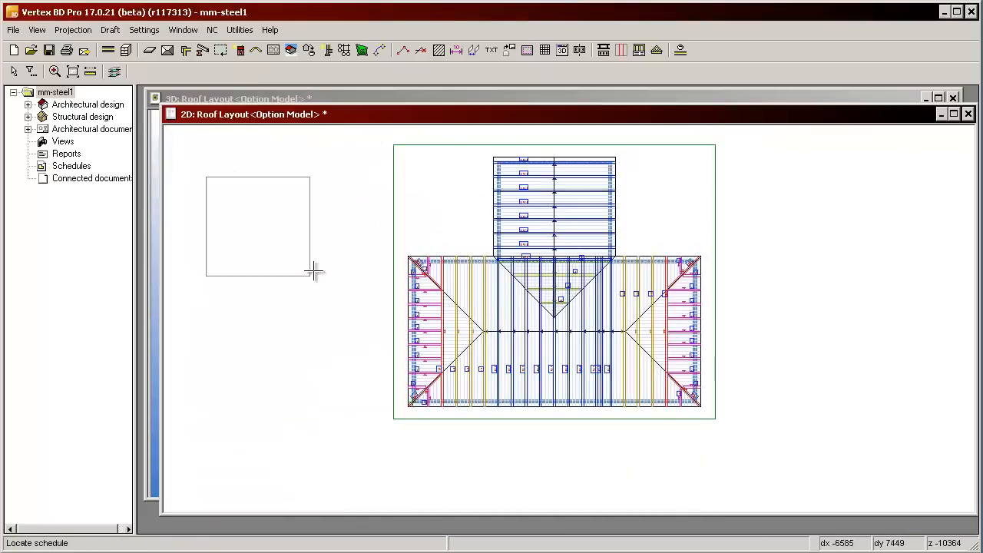
left_click(784, 220)
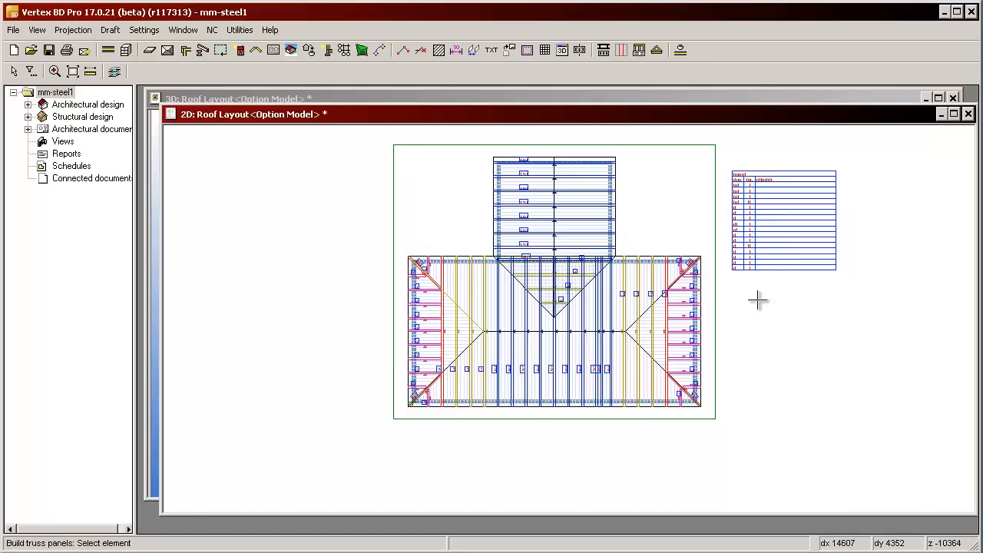
right_click(757, 300)
left_click(760, 350)
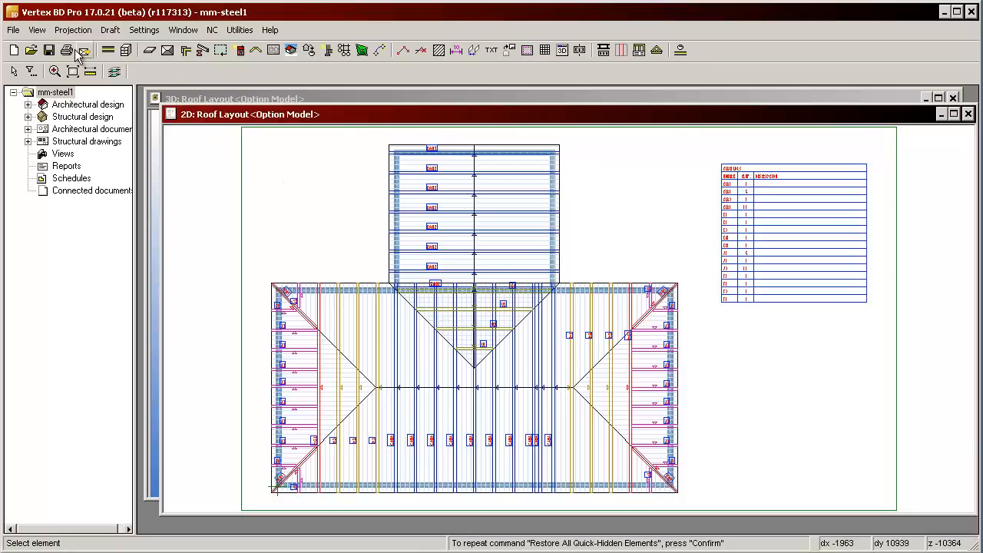
- Print the FLOOR+ROOF_PANELS set to a PDF named FLOOR+ROOF_PANELS and page through it to the modelled truss's drawing
left_click(66, 50)
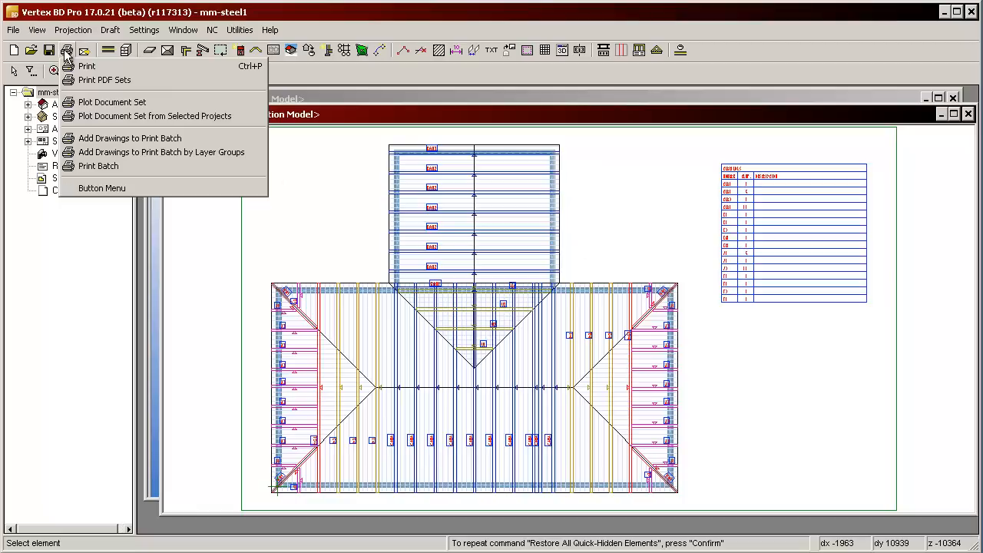
left_click(91, 81)
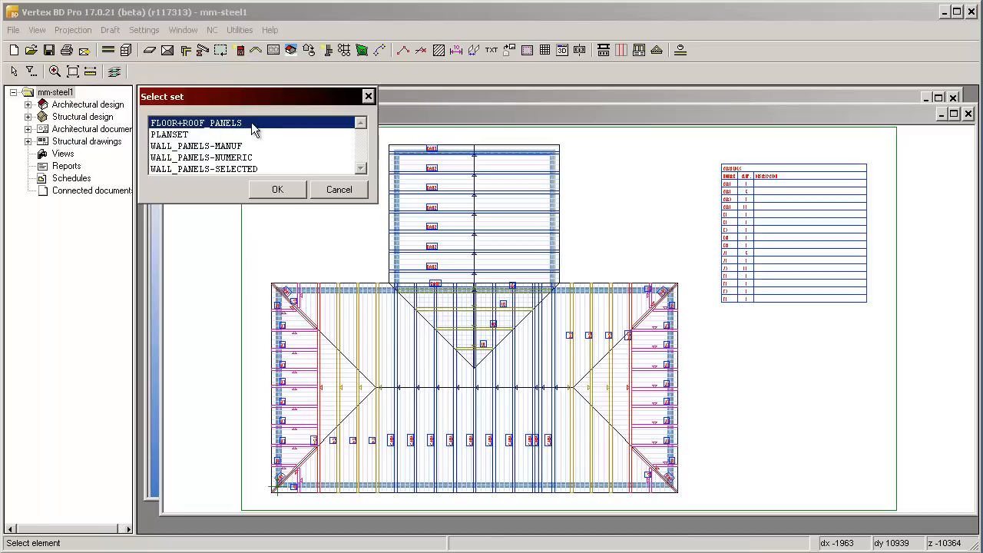
left_click(290, 191)
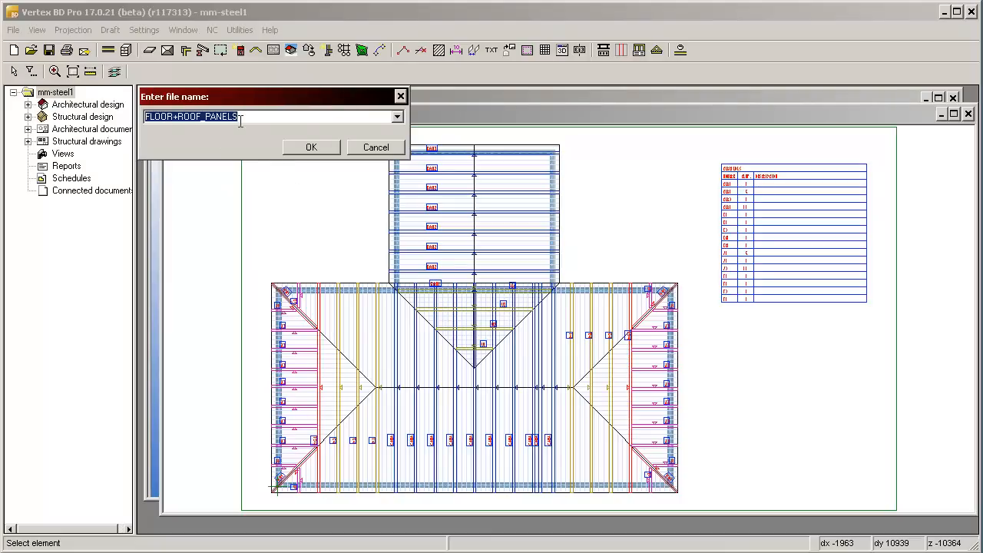
left_click(305, 147)
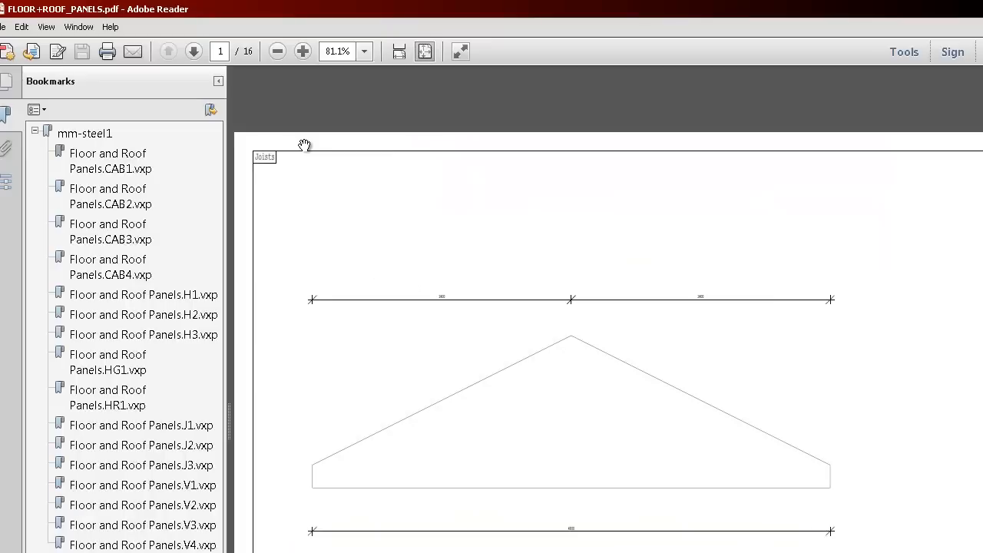
scroll(519, 344, "down", 4)
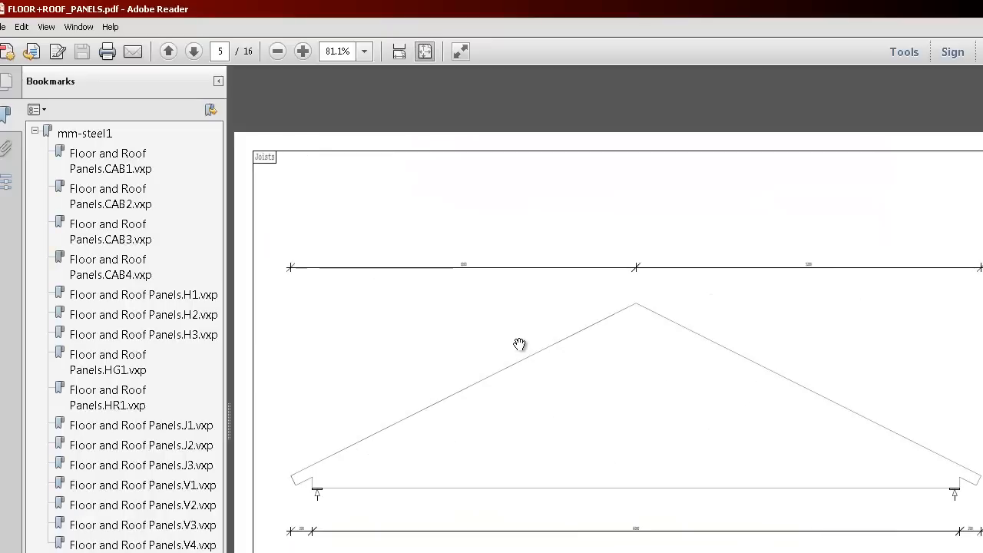
scroll(520, 344, "down", 1)
scroll(520, 344, "up", 2)
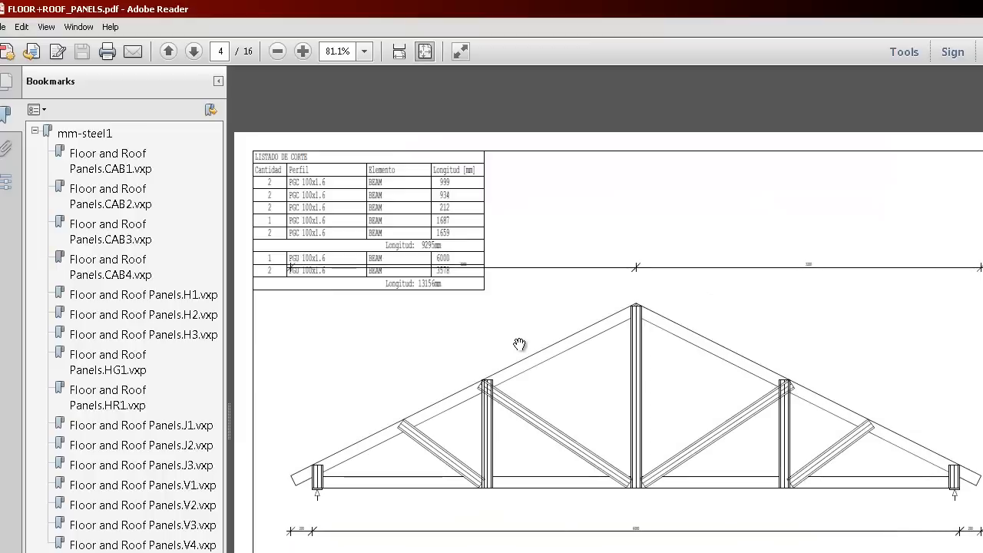